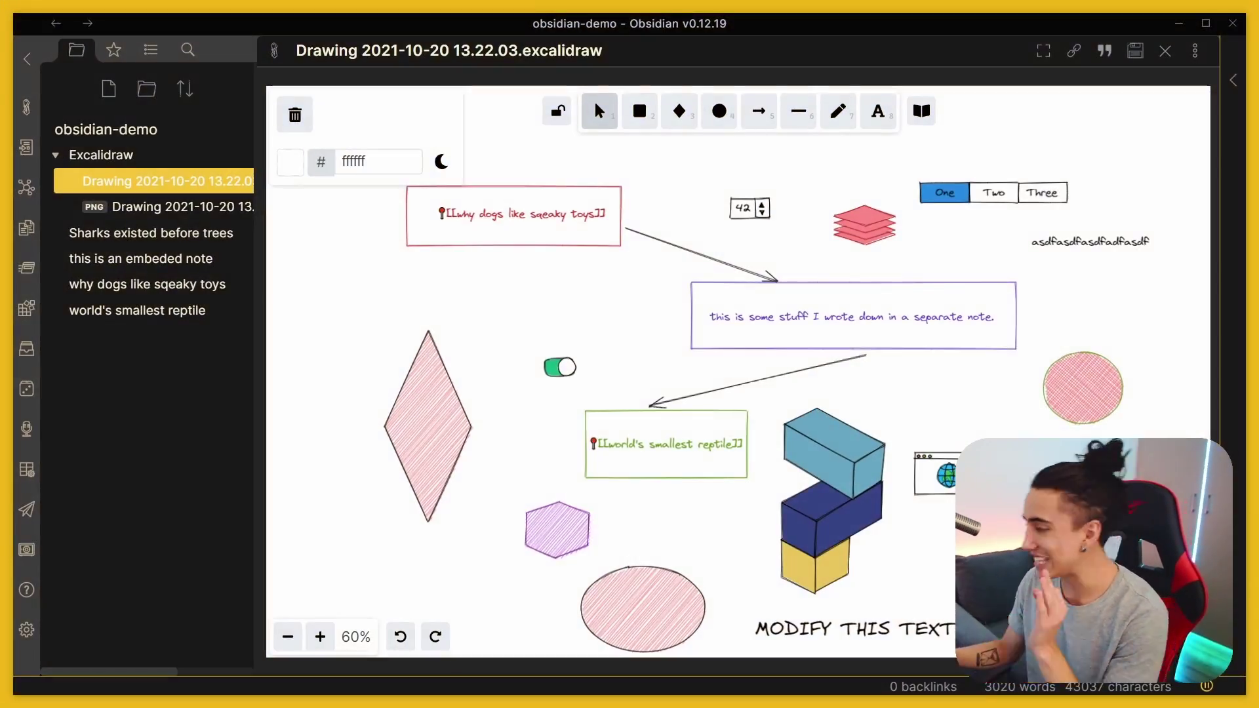
# Step: Nudge the canvas left and turn on dark mode so the drawing's background becomes black
pyautogui.moveTo(413, 318); pyautogui.dragTo(378, 325)
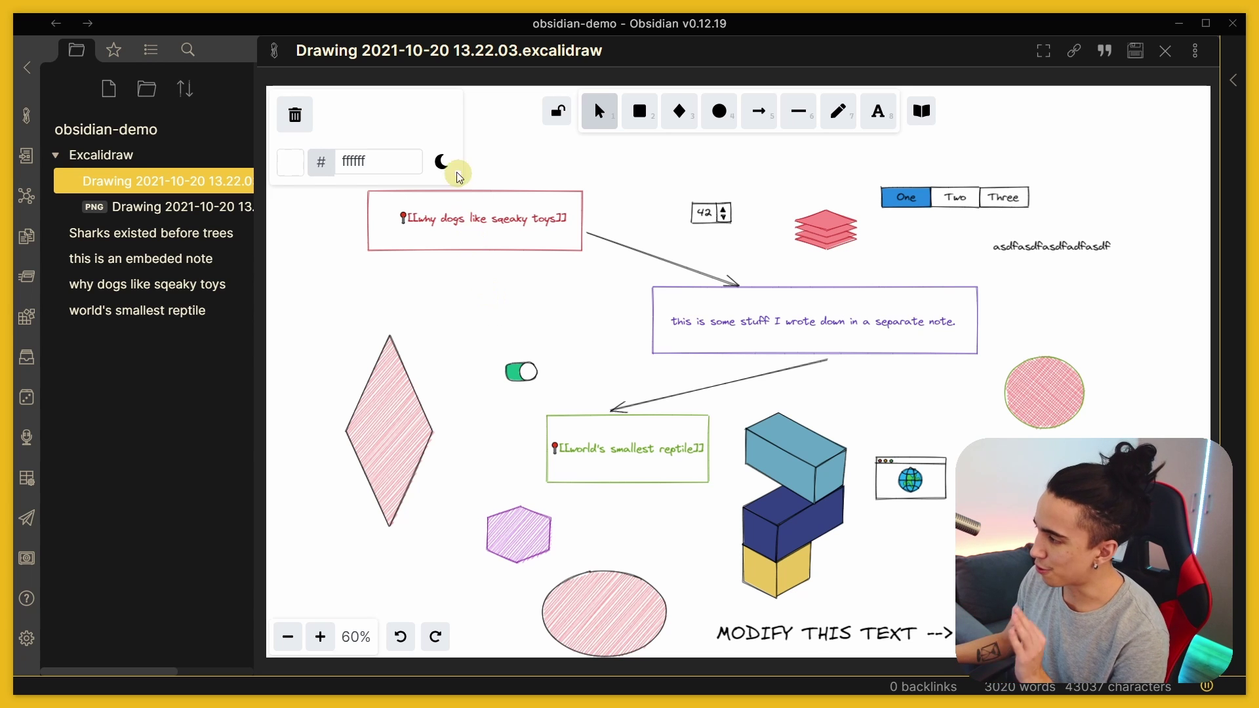
pyautogui.click(441, 161)
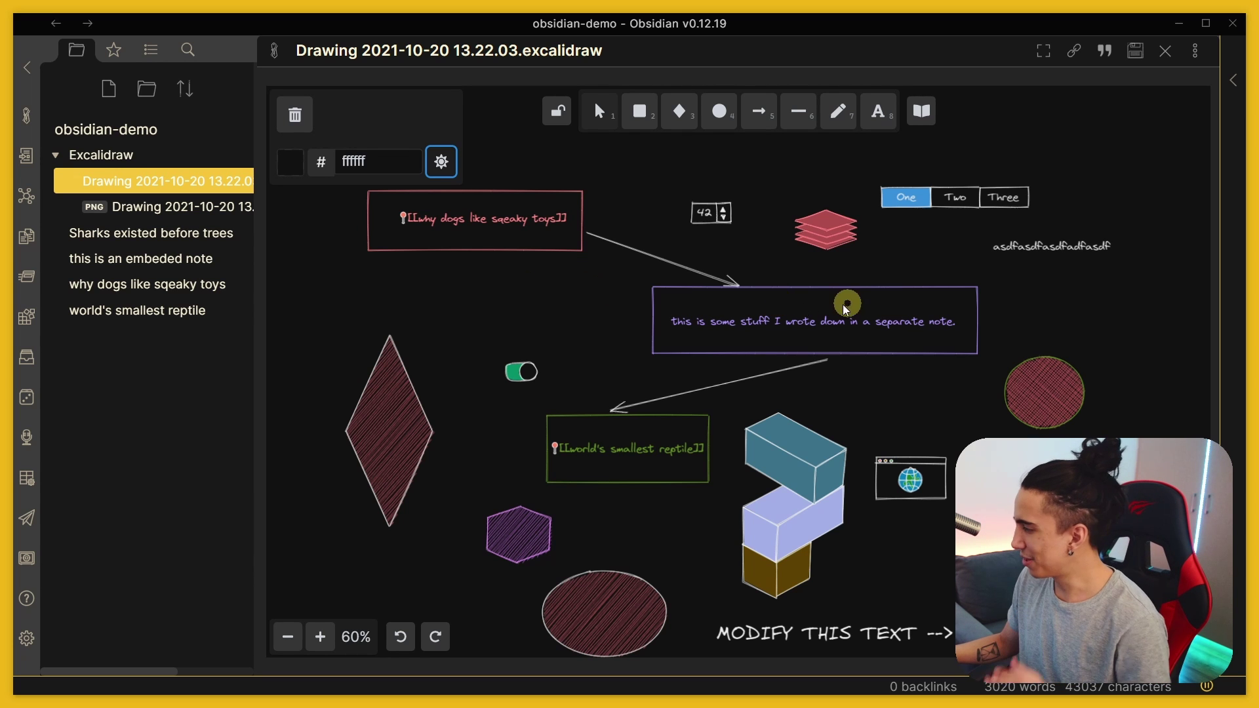
# Step: Drag the purple note box right of the toggle, below the dogs box, with its arrows following
pyautogui.moveTo(813, 316)
pyautogui.mouseDown()
pyautogui.moveTo(899, 237)
pyautogui.moveTo(655, 248)
pyautogui.moveTo(484, 396)
pyautogui.mouseUp()
pyautogui.hscroll(-3, 697, 359)
pyautogui.hscroll(-5, 697, 359)
pyautogui.moveTo(697, 359); pyautogui.dragTo(852, 349)
pyautogui.hscroll(5, 1021, 261)
pyautogui.scroll(2, 1020, 262)
pyautogui.hscroll(-4, 629, 315)
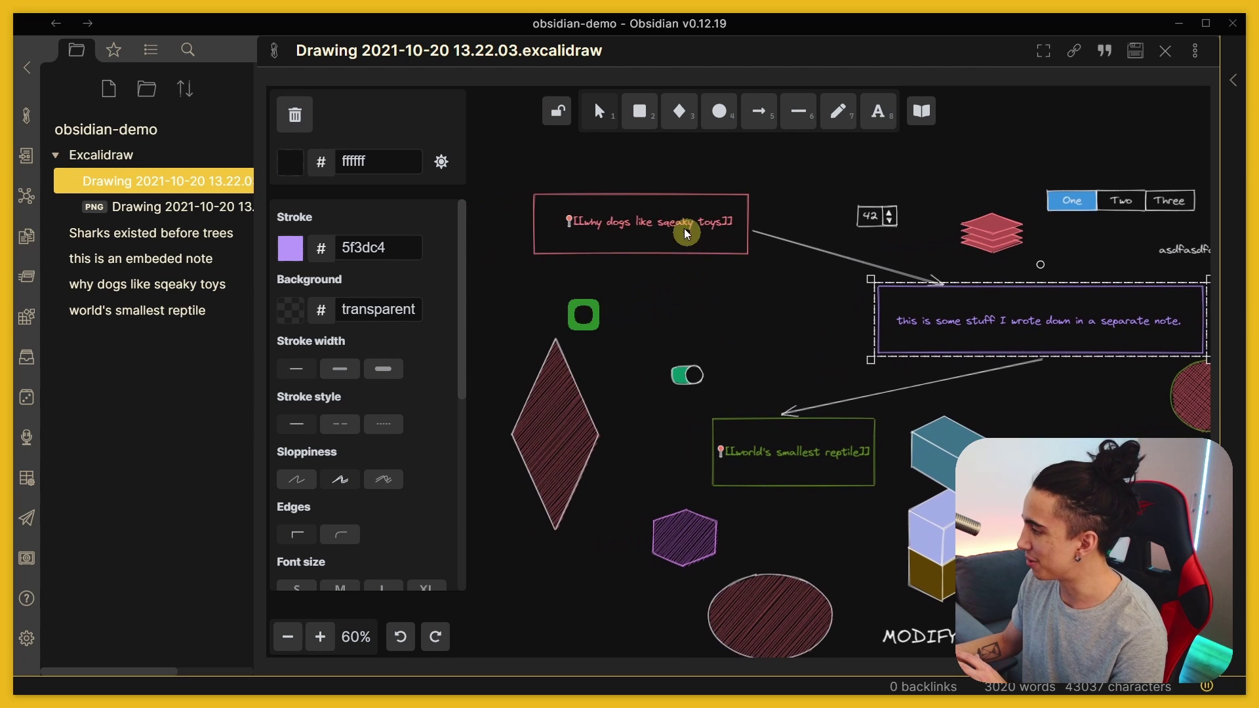
pyautogui.moveTo(685, 239); pyautogui.dragTo(638, 223)
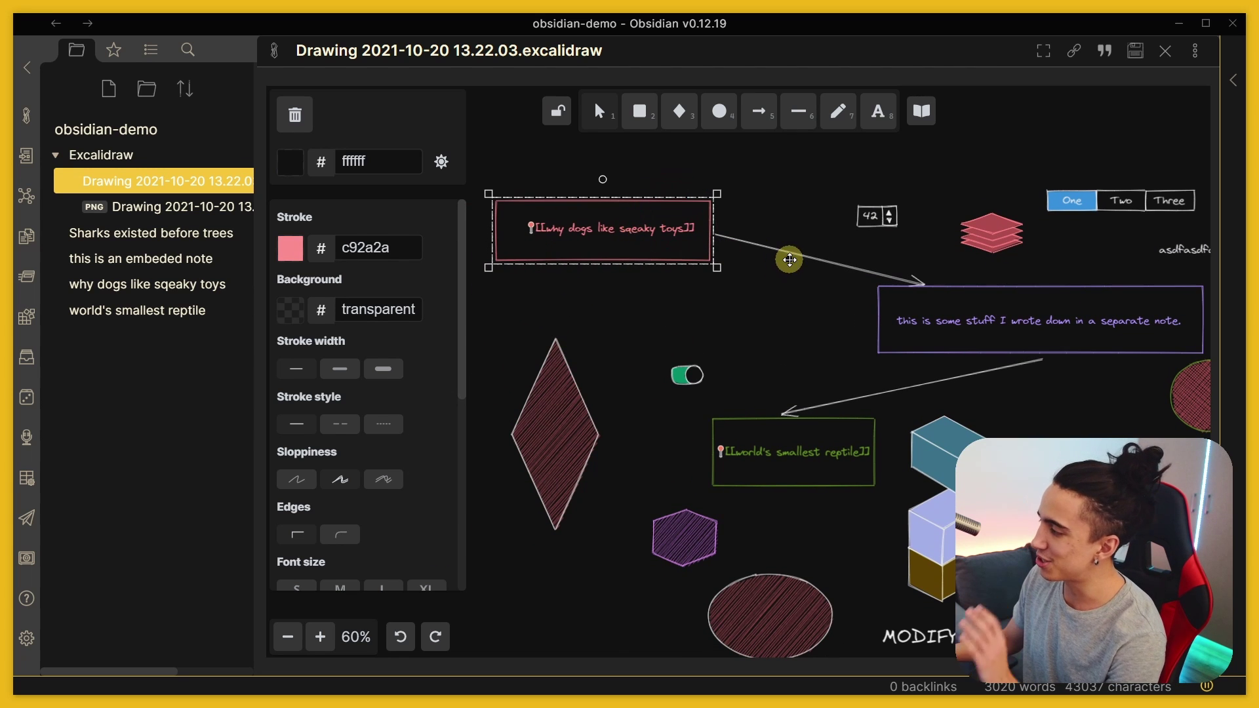
pyautogui.doubleClick(790, 258)
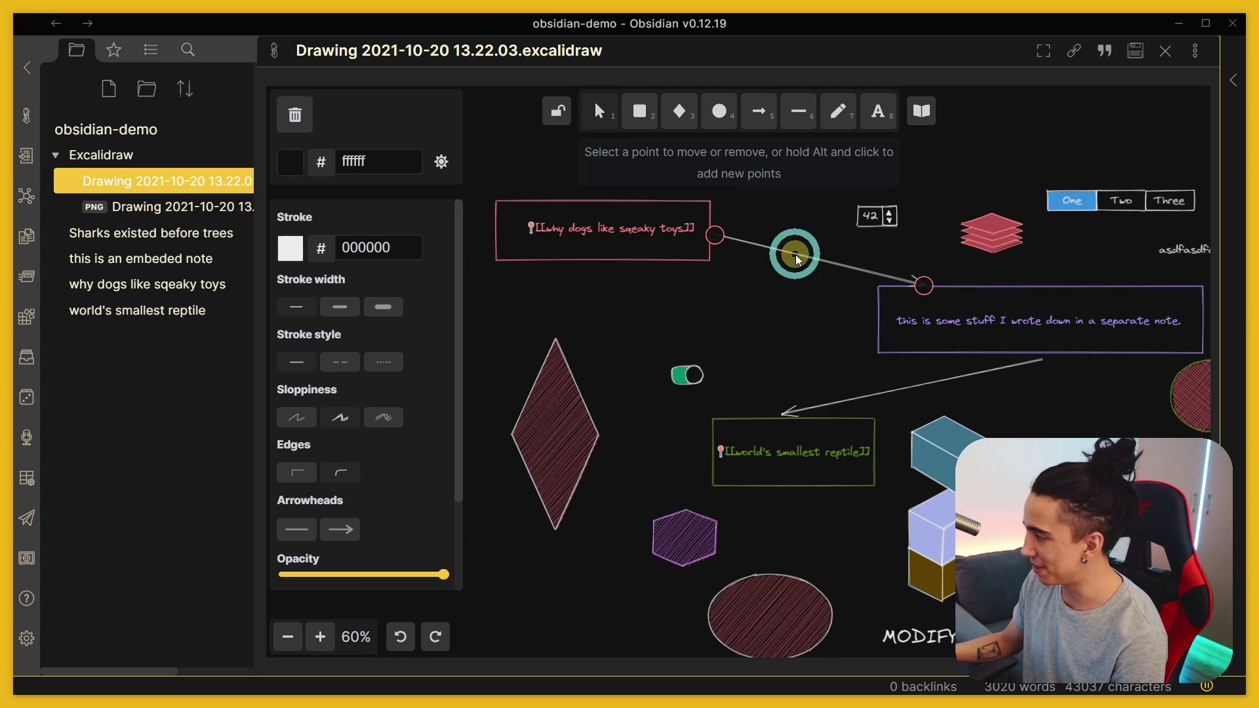
# Step: Reattach the dogs-box arrow so it curves down into the purple note box, shifted left
pyautogui.click(792, 258)
pyautogui.click(541, 263)
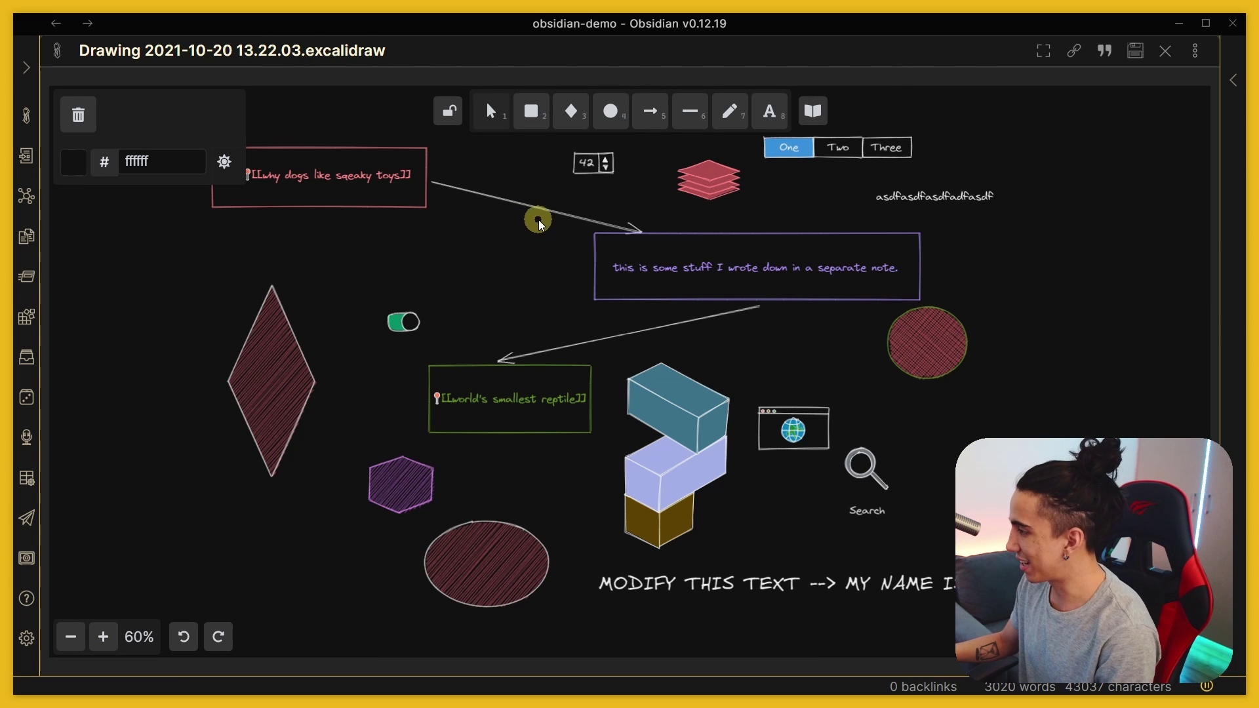
pyautogui.click(539, 216)
pyautogui.doubleClick(538, 216)
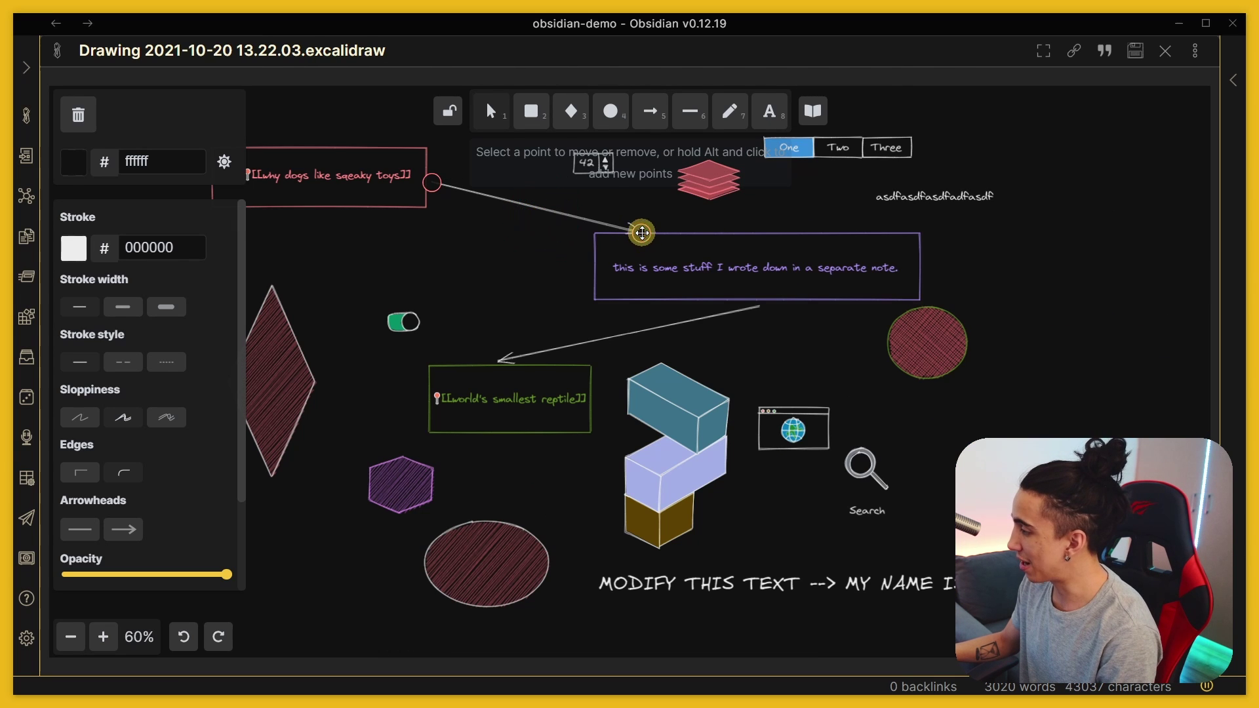
pyautogui.moveTo(641, 234); pyautogui.dragTo(593, 229)
pyautogui.moveTo(630, 269); pyautogui.dragTo(512, 286)
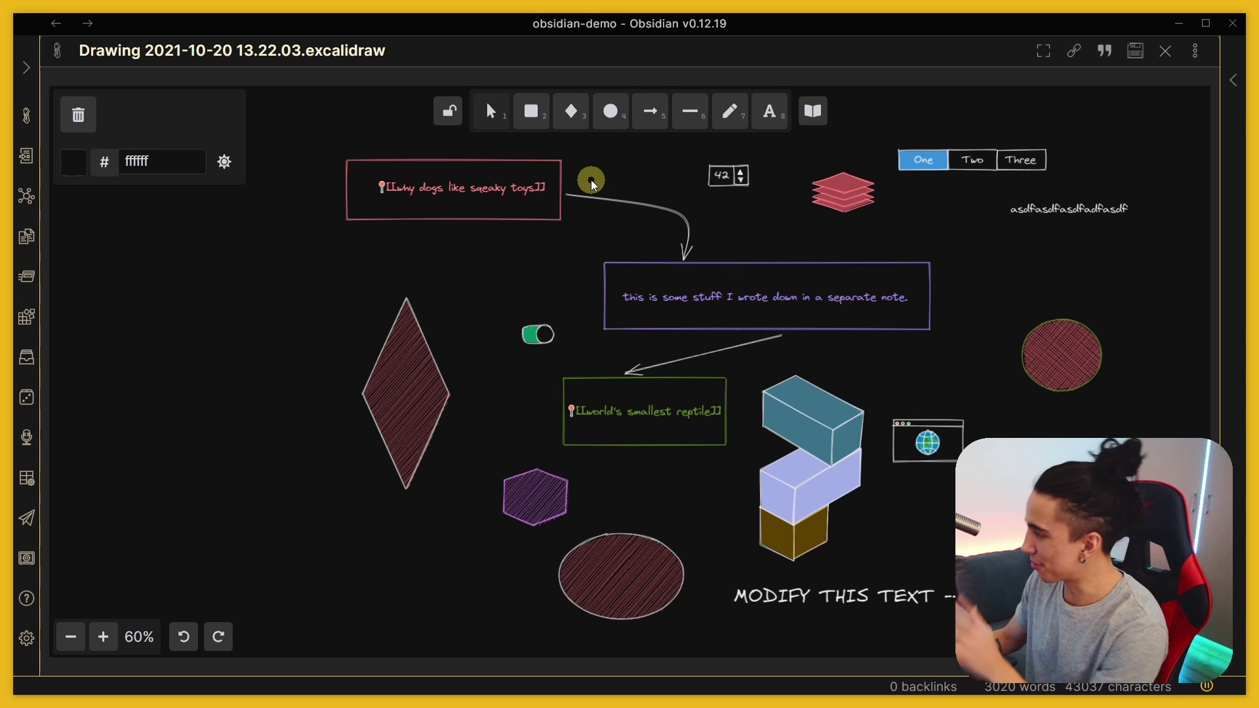
# Step: Draw a large hatched red circle on the left and a second diamond below the first
pyautogui.click(609, 113)
pyautogui.moveTo(369, 243); pyautogui.dragTo(219, 393)
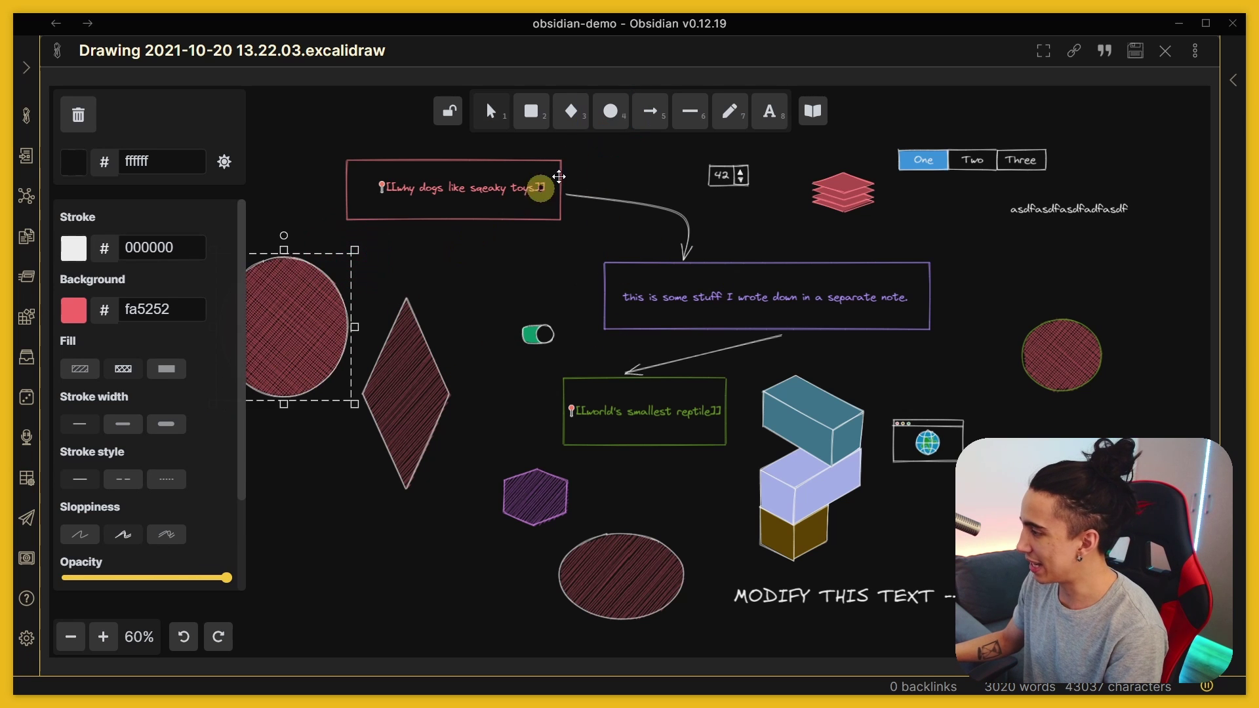
pyautogui.click(564, 111)
pyautogui.moveTo(480, 409)
pyautogui.mouseDown()
pyautogui.moveTo(427, 554)
pyautogui.moveTo(376, 596)
pyautogui.mouseUp()
# Step: Give the lower diamond hatched fill, a thin smooth solid outline and ced4da grey background, then move it down-left
pyautogui.click(124, 369)
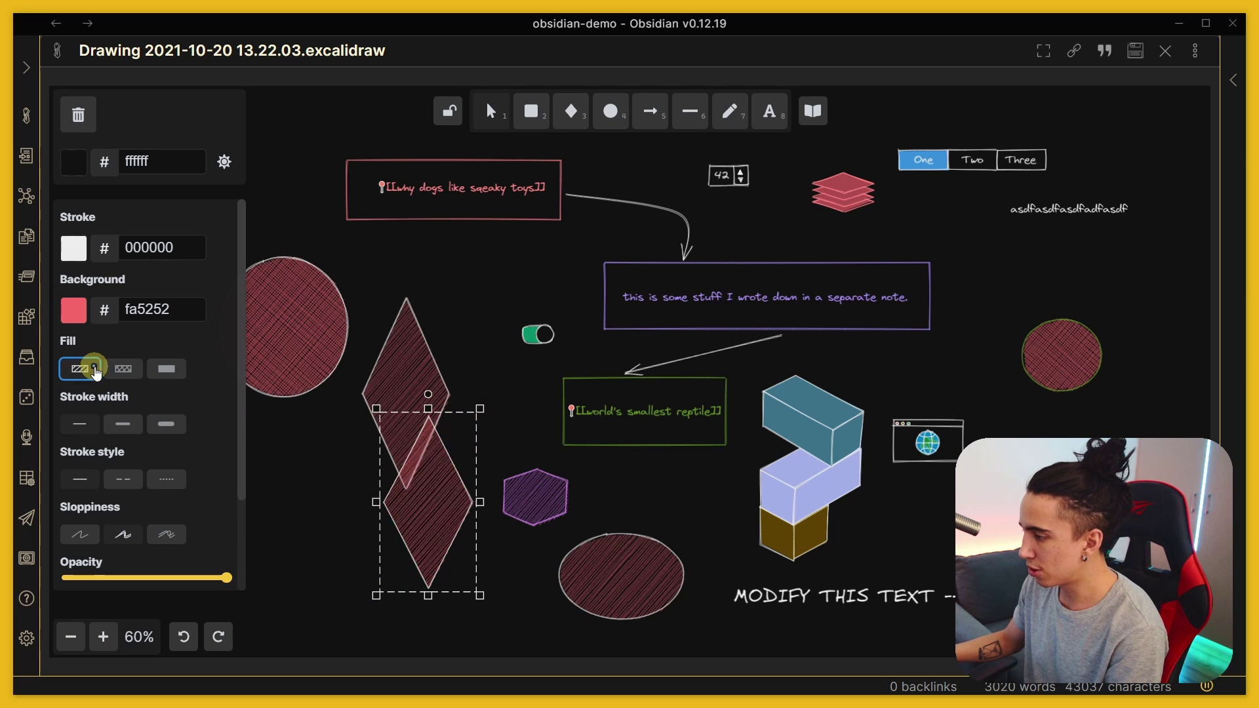
pyautogui.click(167, 368)
pyautogui.click(166, 534)
pyautogui.click(80, 534)
pyautogui.click(77, 477)
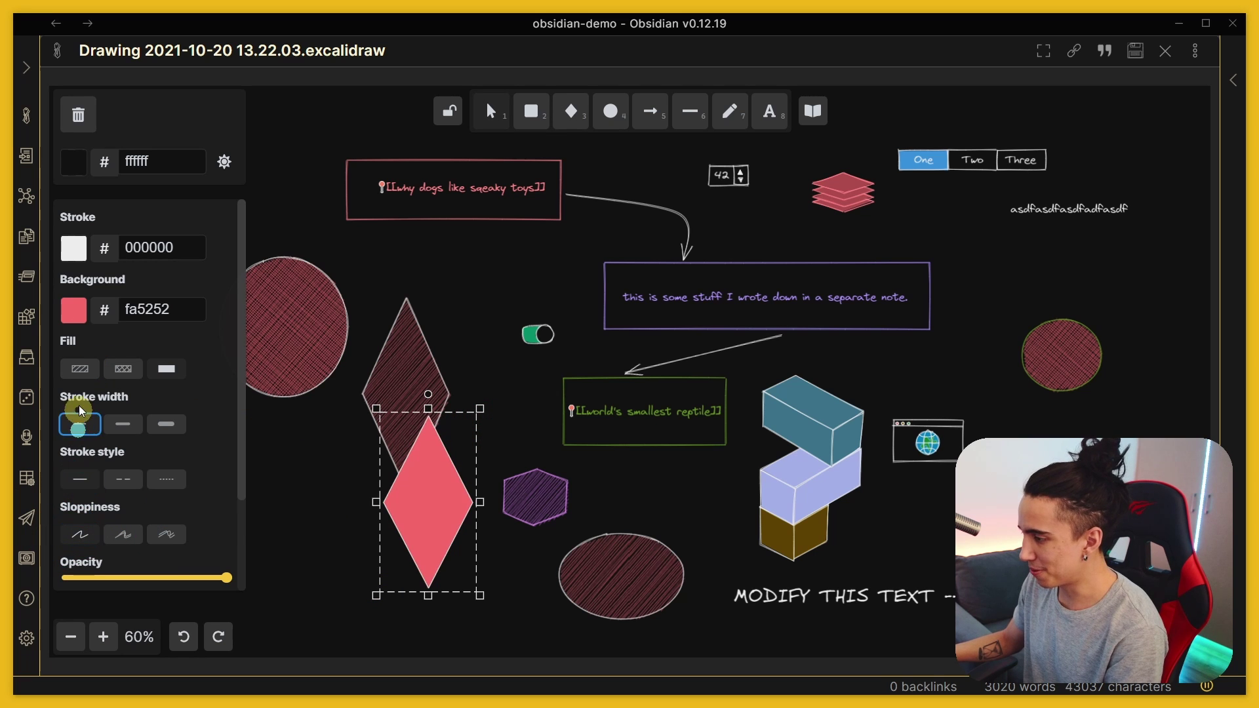
pyautogui.click(80, 368)
pyautogui.click(74, 310)
pyautogui.click(119, 360)
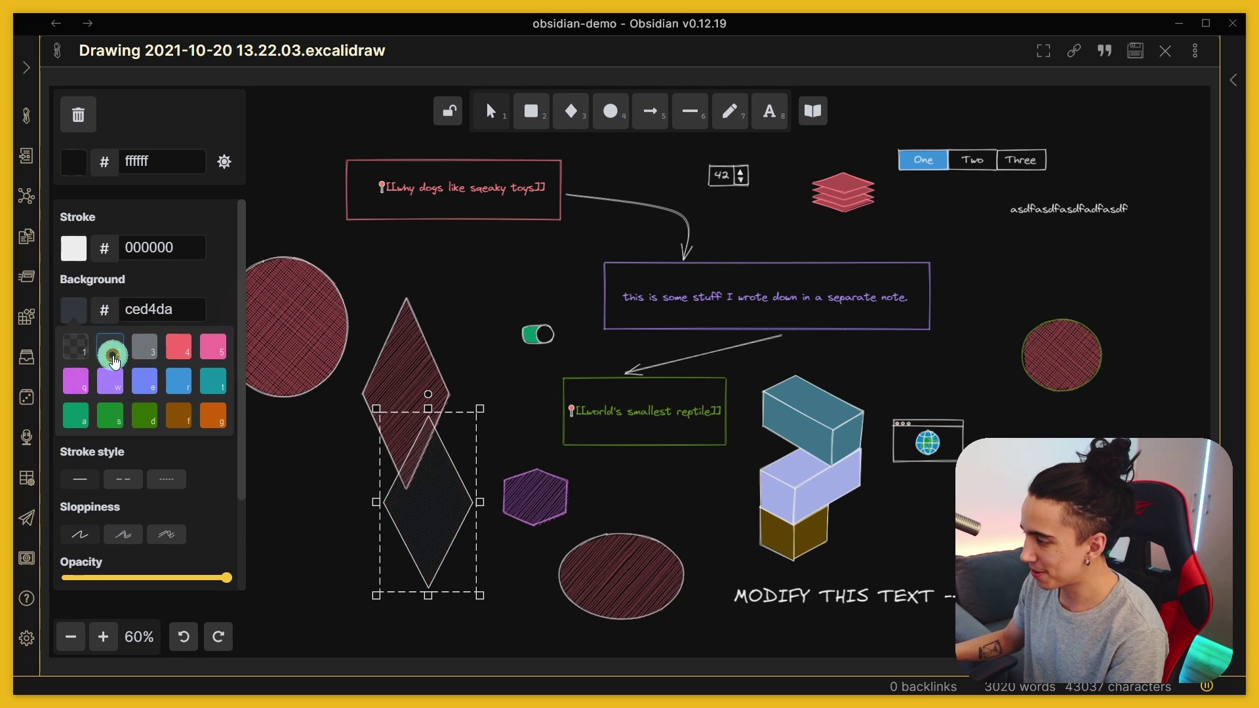
pyautogui.click(308, 450)
pyautogui.moveTo(405, 508); pyautogui.dragTo(333, 527)
# Step: Sketch a freehand line beside the purple box, then undo it and leave the drawing tools without adding anything
pyautogui.click(728, 111)
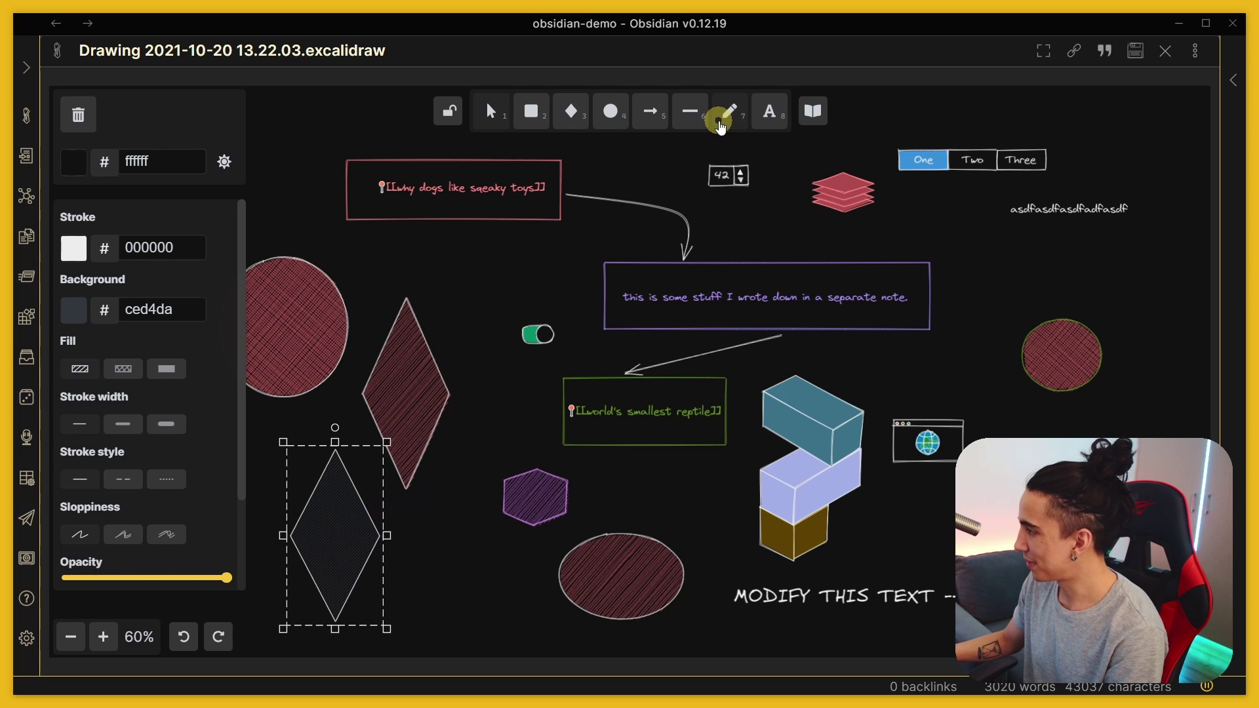
pyautogui.moveTo(987, 239); pyautogui.dragTo(923, 331)
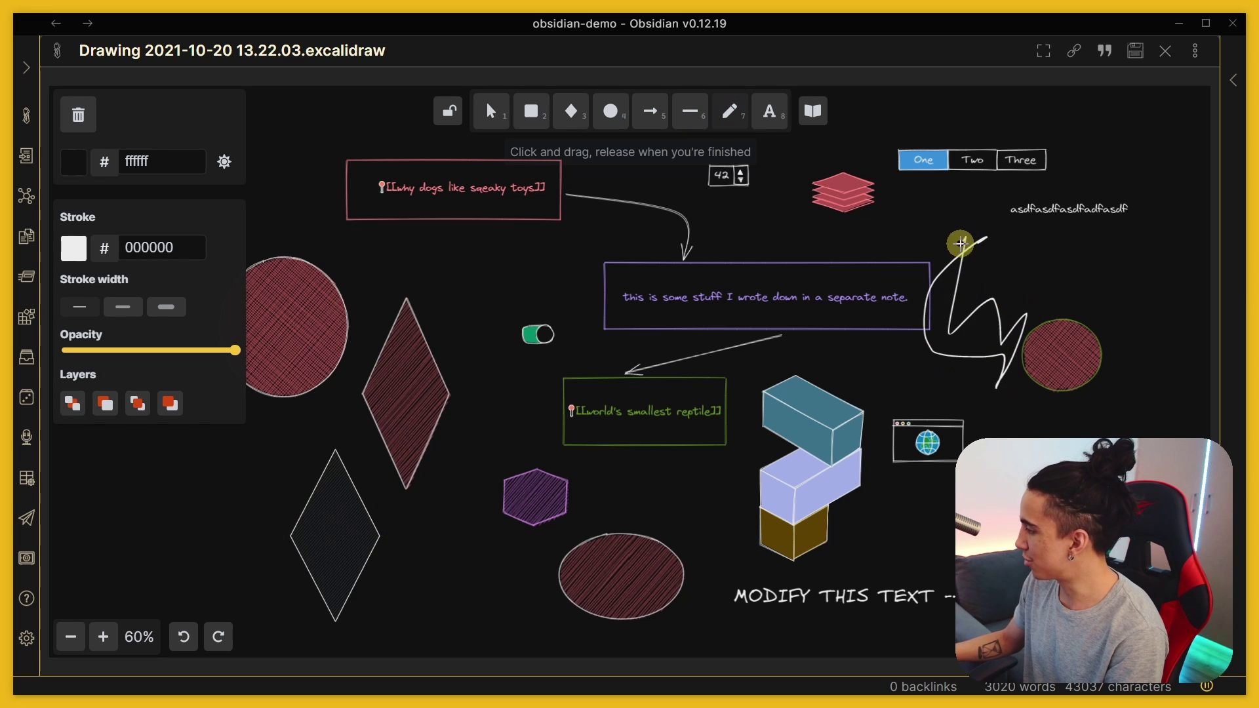
pyautogui.moveTo(961, 244); pyautogui.dragTo(975, 239)
pyautogui.hotkey('ctrl', 'z')
pyautogui.click(654, 111)
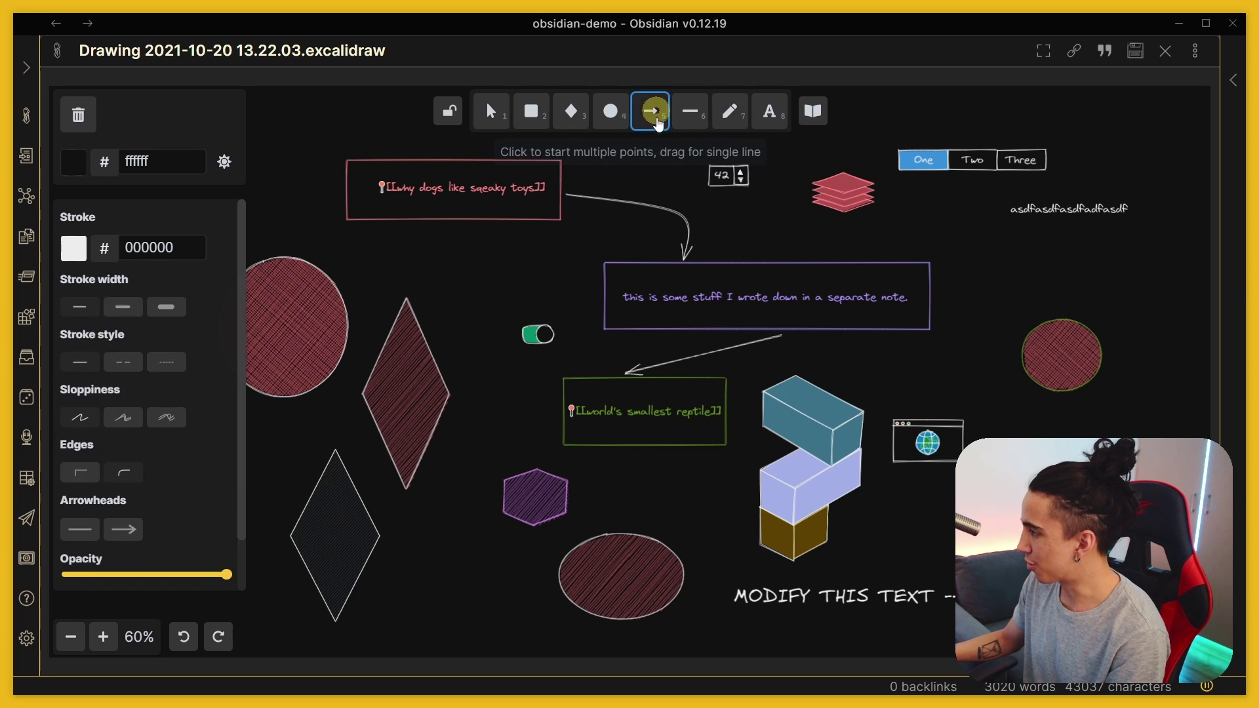
pyautogui.click(575, 247)
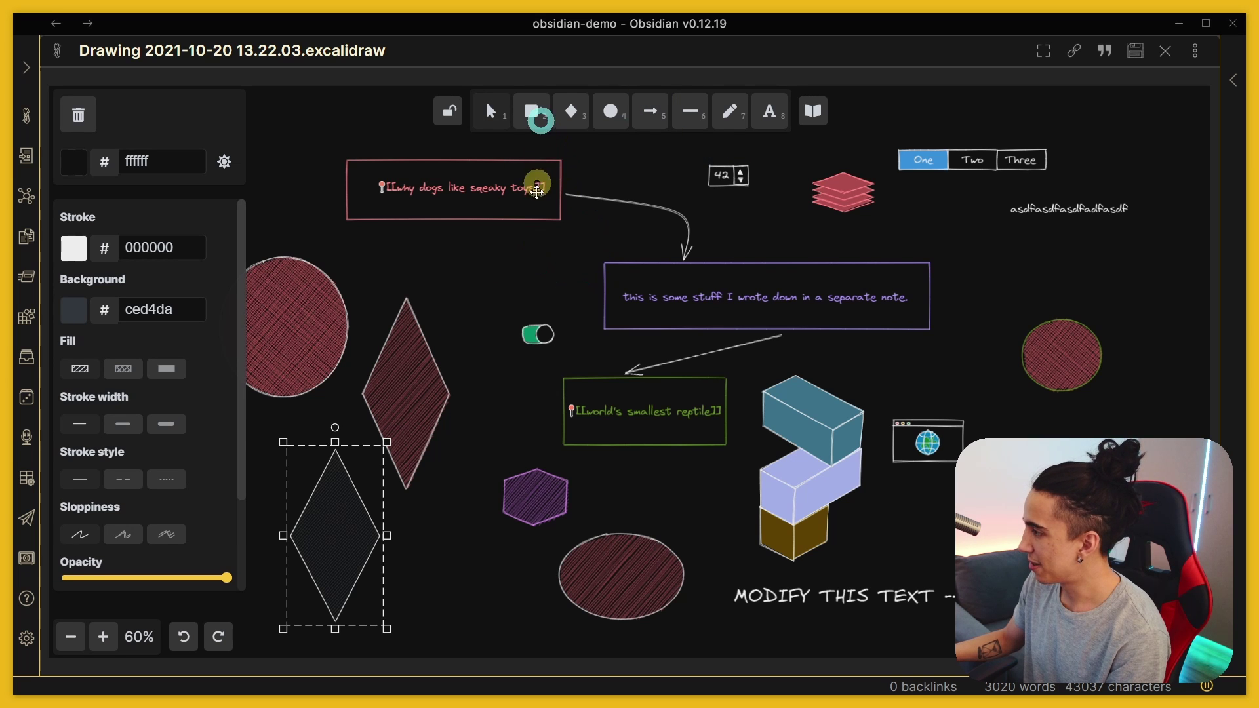
pyautogui.press('2')
pyautogui.press('Escape')
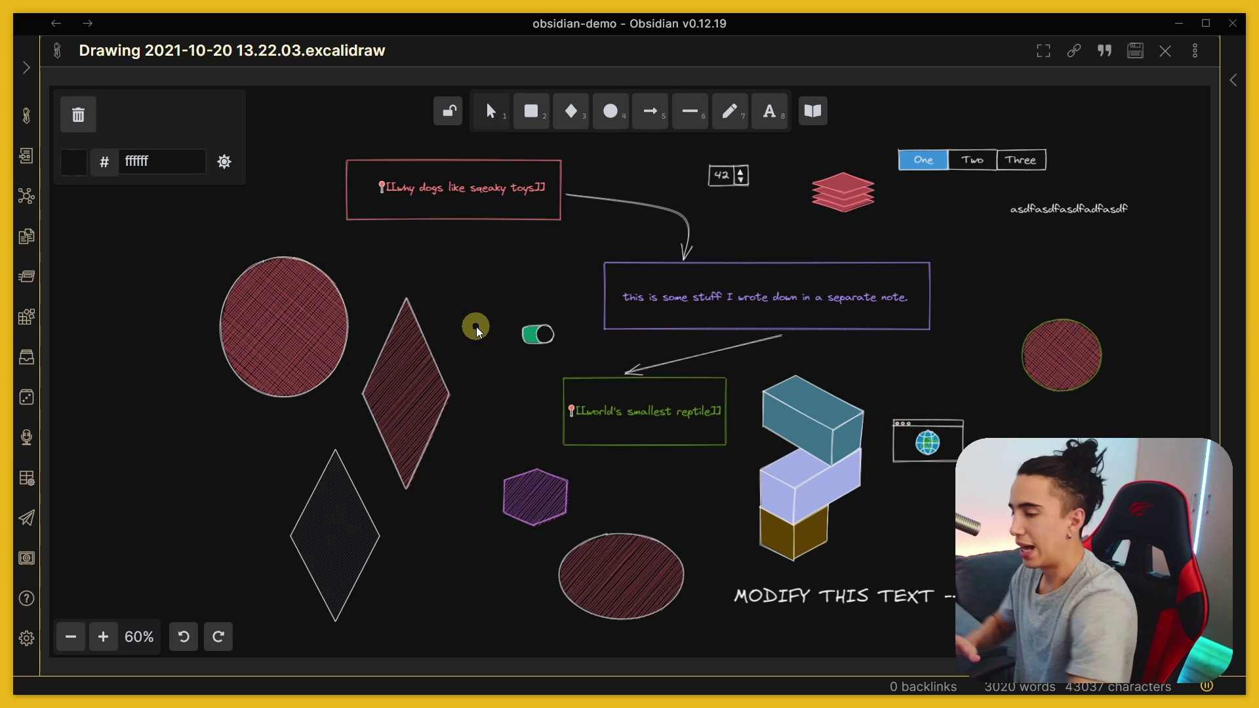
pyautogui.click(458, 185)
# Step: Zoom from 60% to 90% around the dogs and reptile link boxes, then open the dogs note alongside
pyautogui.moveTo(485, 296); pyautogui.dragTo(472, 328)
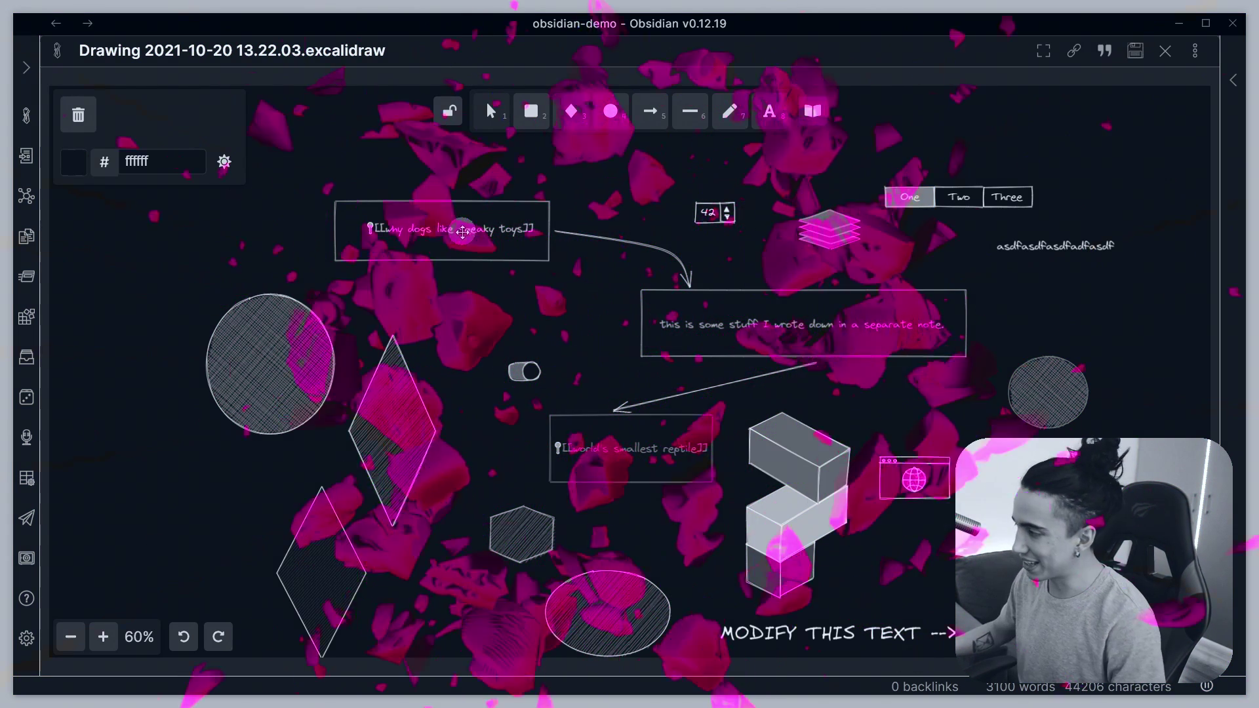
pyautogui.scroll(1, 429, 308)
pyautogui.scroll(2, 430, 308)
pyautogui.moveTo(430, 305); pyautogui.dragTo(463, 301)
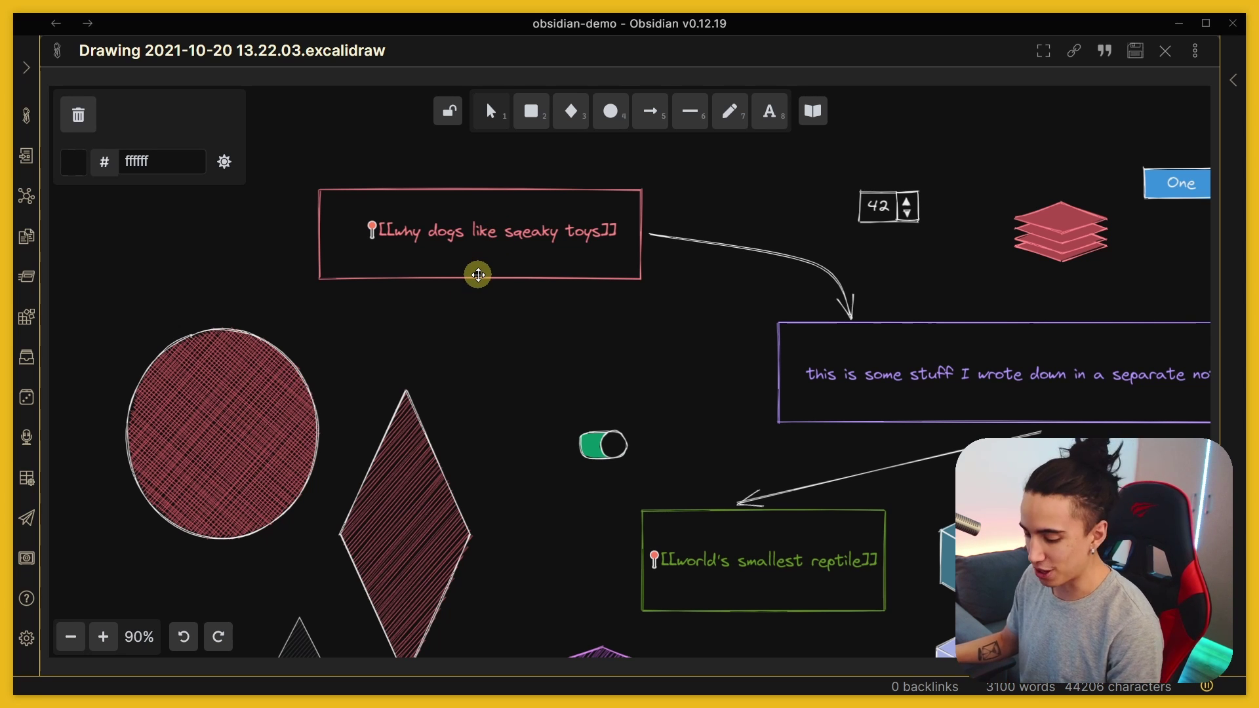
pyautogui.keyDown('ctrl'); pyautogui.keyDown('shift'); pyautogui.click(492, 231); pyautogui.keyUp('shift'); pyautogui.keyUp('ctrl')
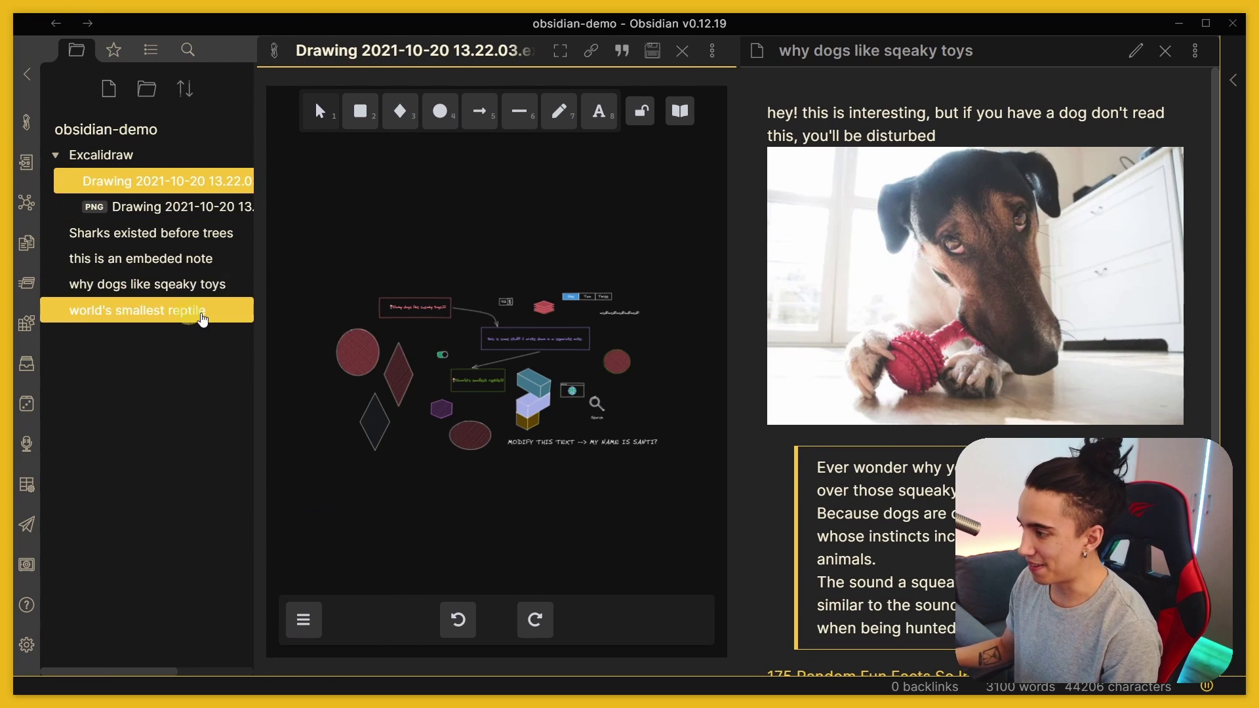
# Step: Focus the opened 'why dogs like sqeaky toys' note in its split pane and scroll through it
pyautogui.click(856, 45)
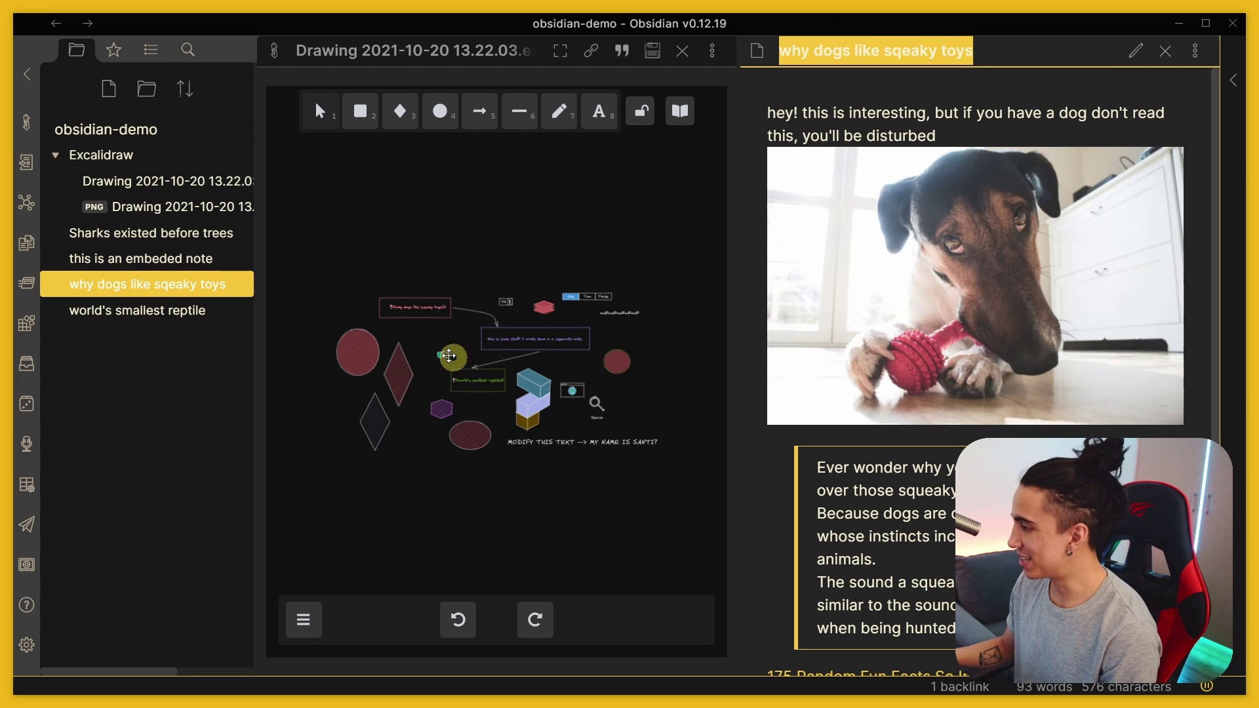
pyautogui.scroll(10, 394, 305)
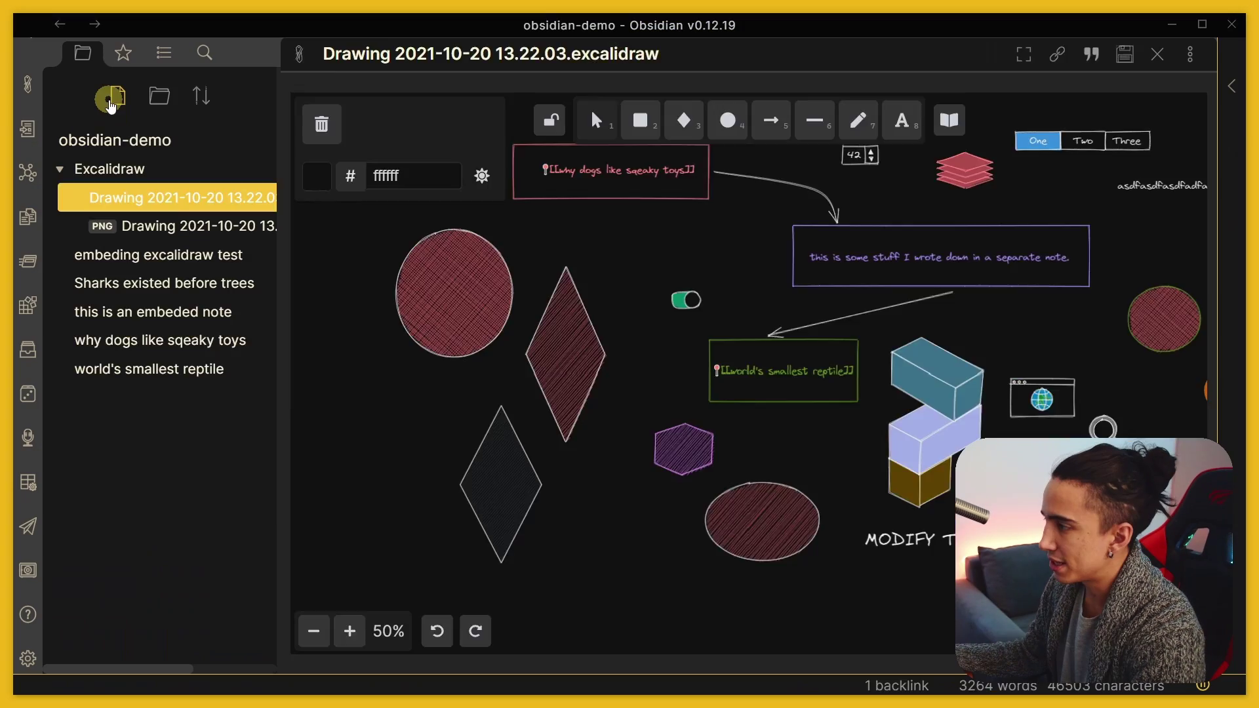
# Step: Create a new Untitled note, then add and delete an [[Untitled]] link text on the canvas
pyautogui.click(113, 97)
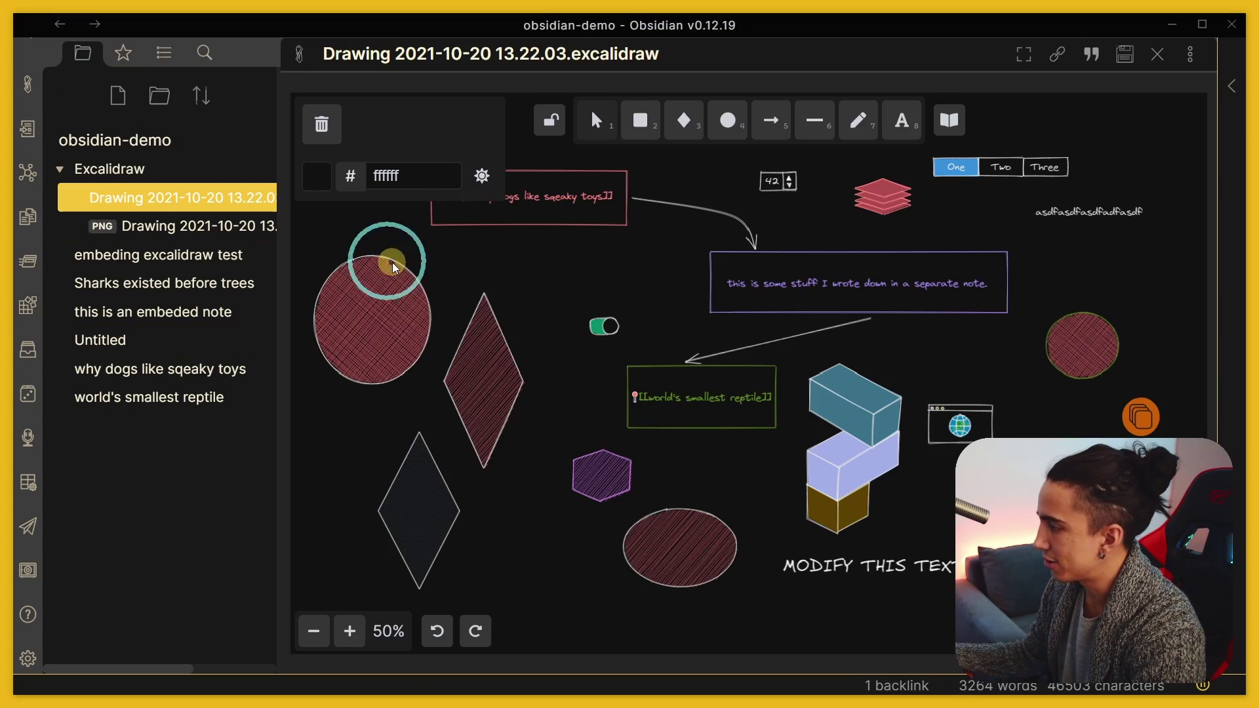
pyautogui.click(902, 120)
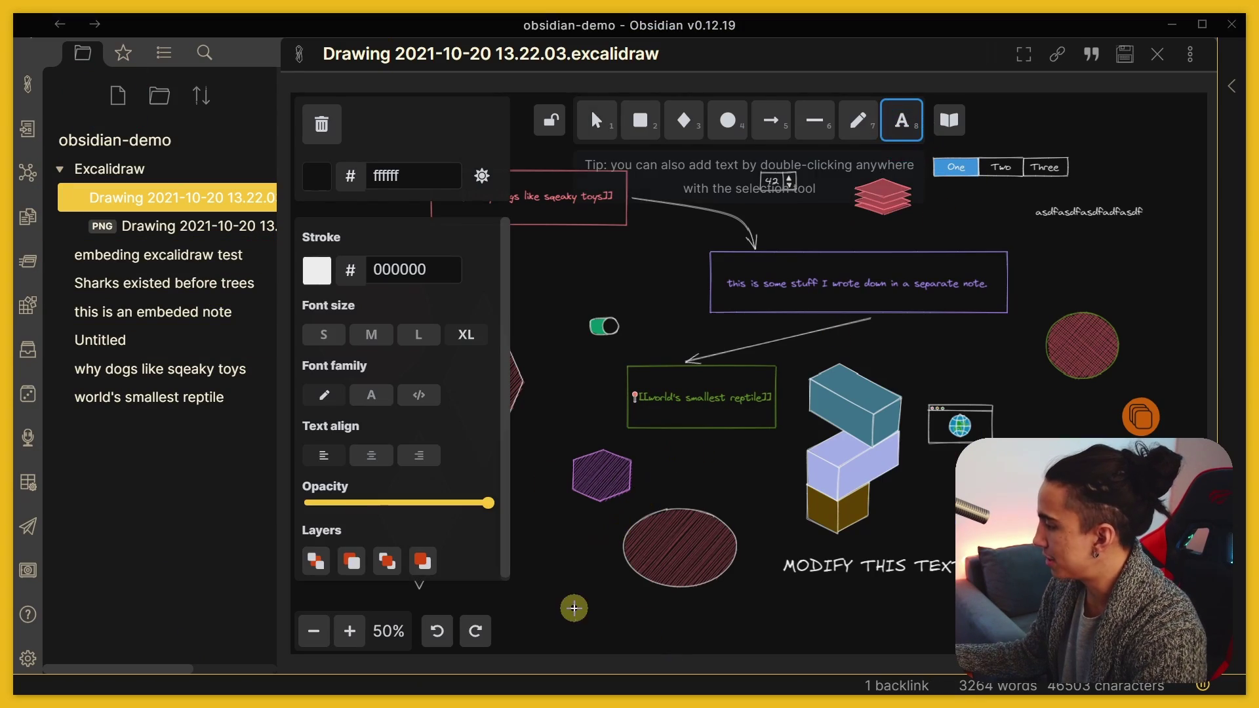
pyautogui.click(573, 604)
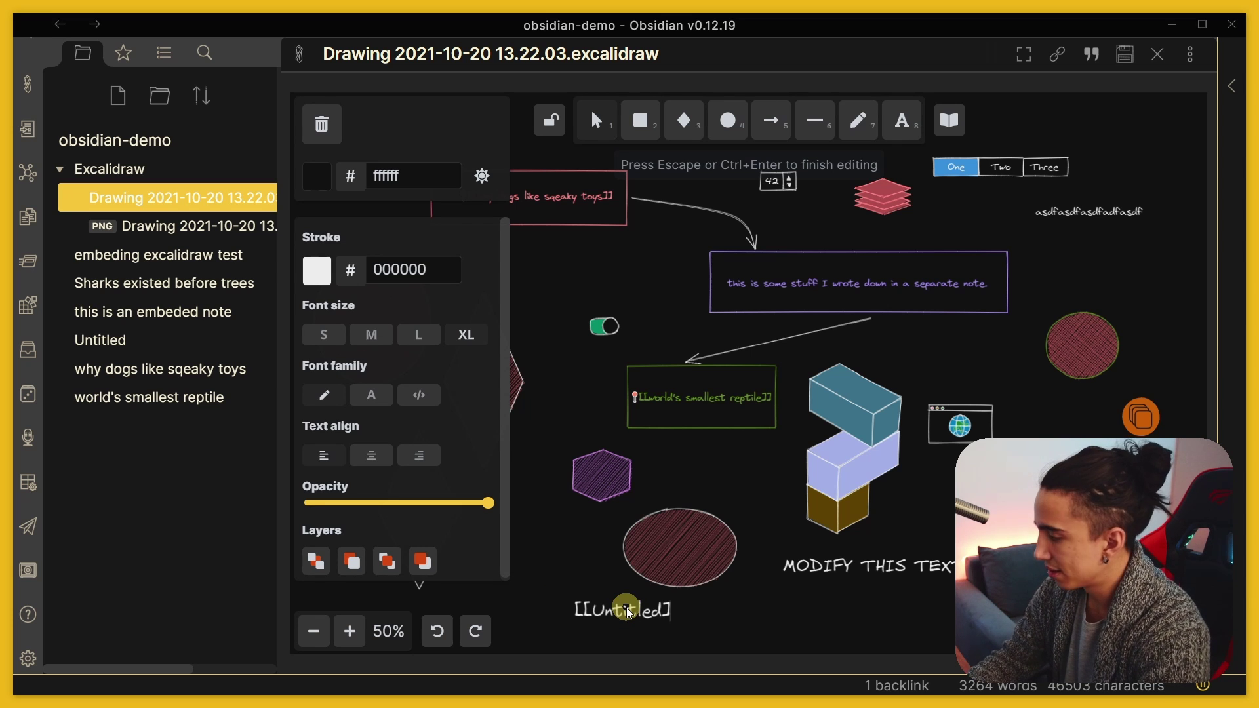
pyautogui.click(548, 600)
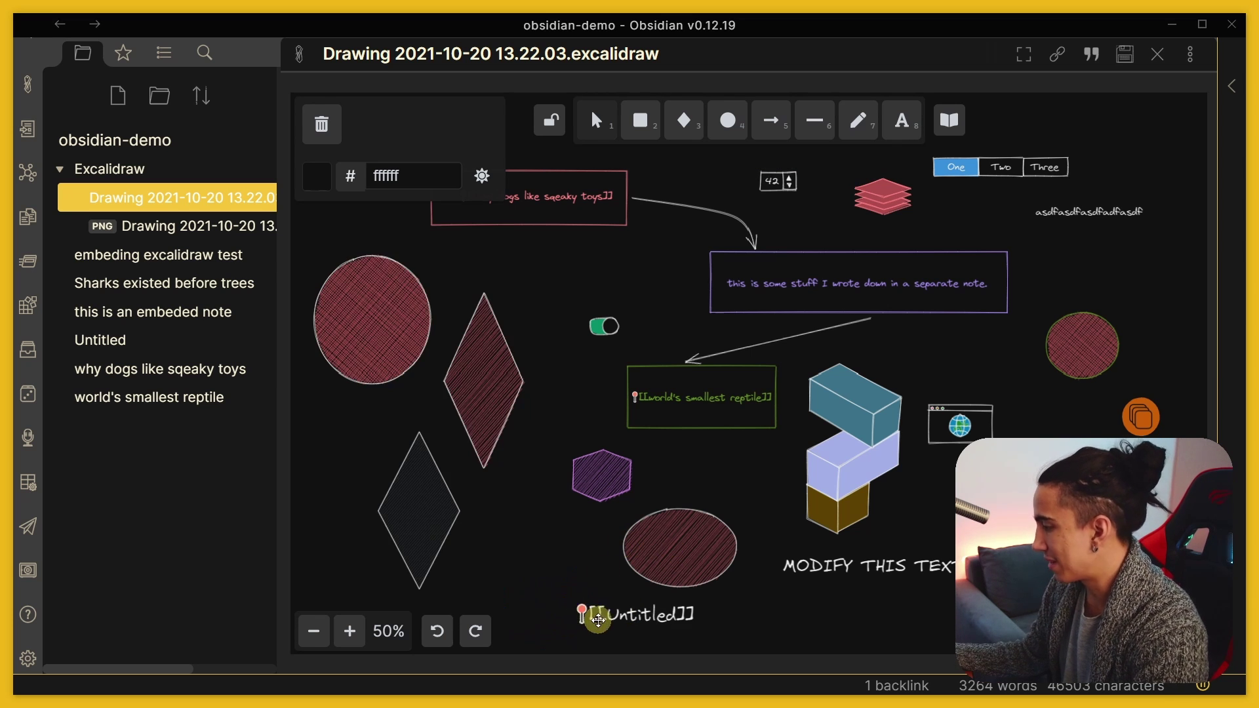
pyautogui.click(599, 619)
pyautogui.press('Delete')
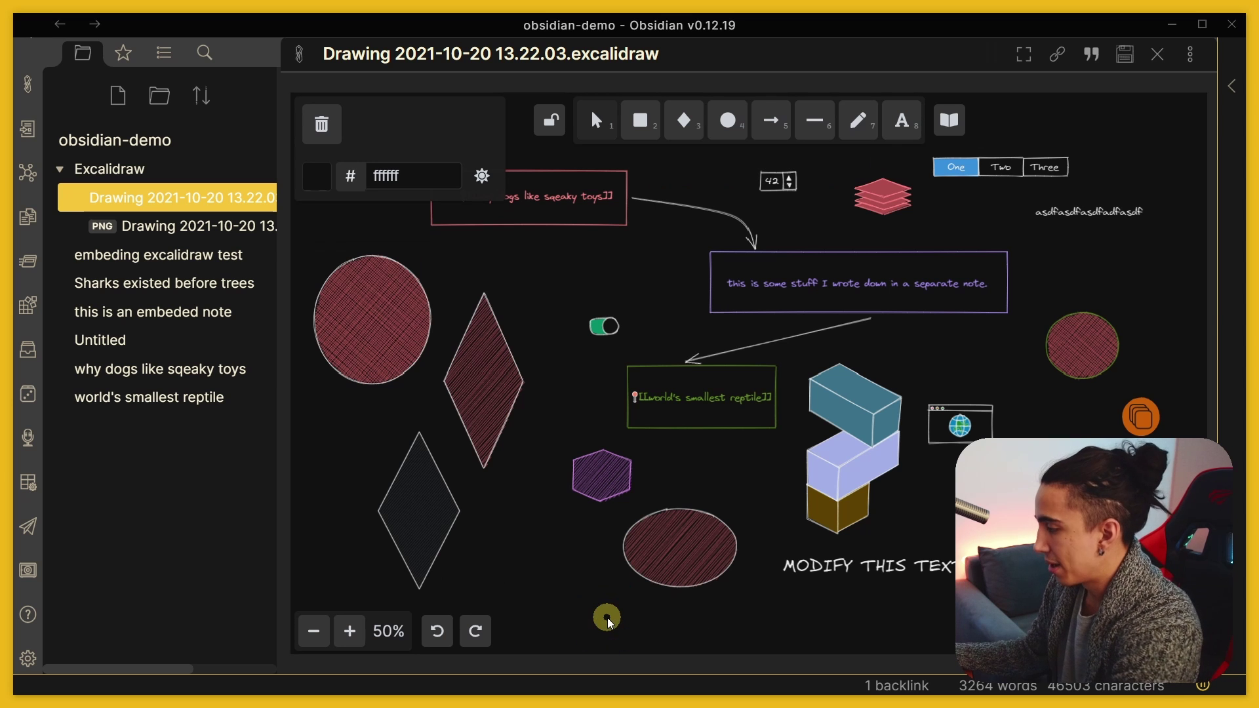
pyautogui.click(590, 618)
# Step: Insert a [[Sharks existed before trees]] link with 'Excalidraw: Insert link to file' and nudge it left
pyautogui.hotkey('ctrl', 'p')
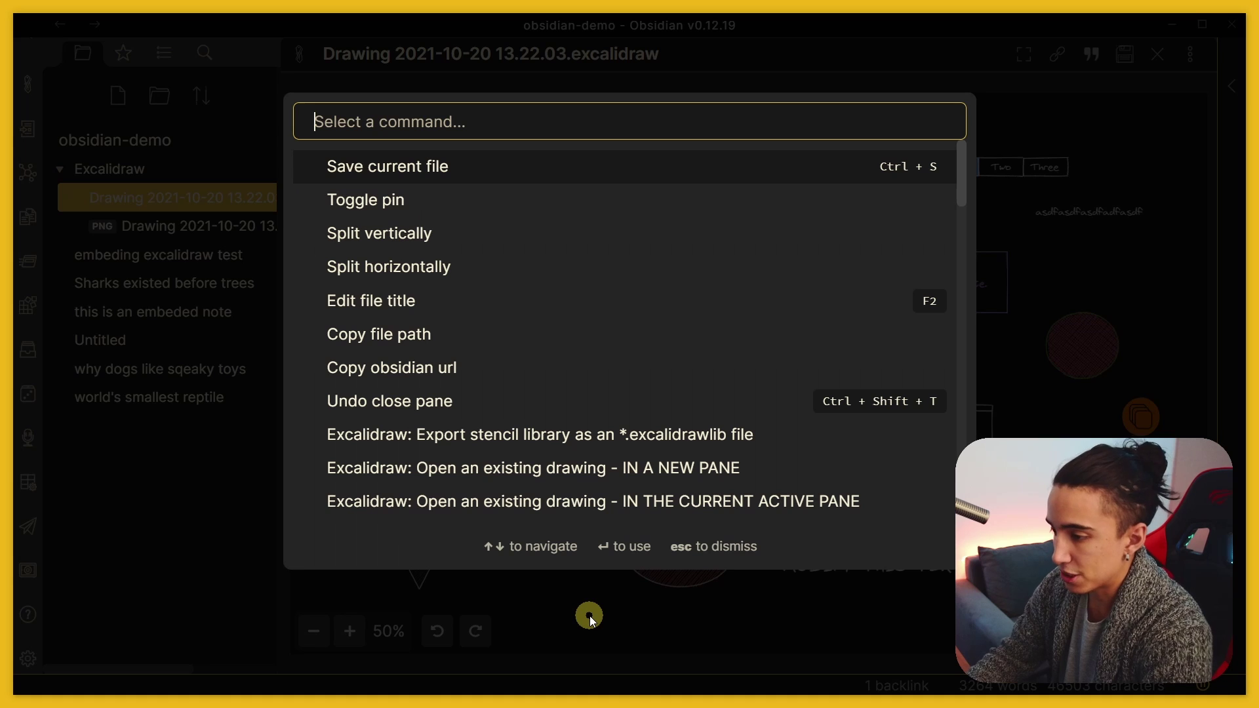
pyautogui.write('exa')
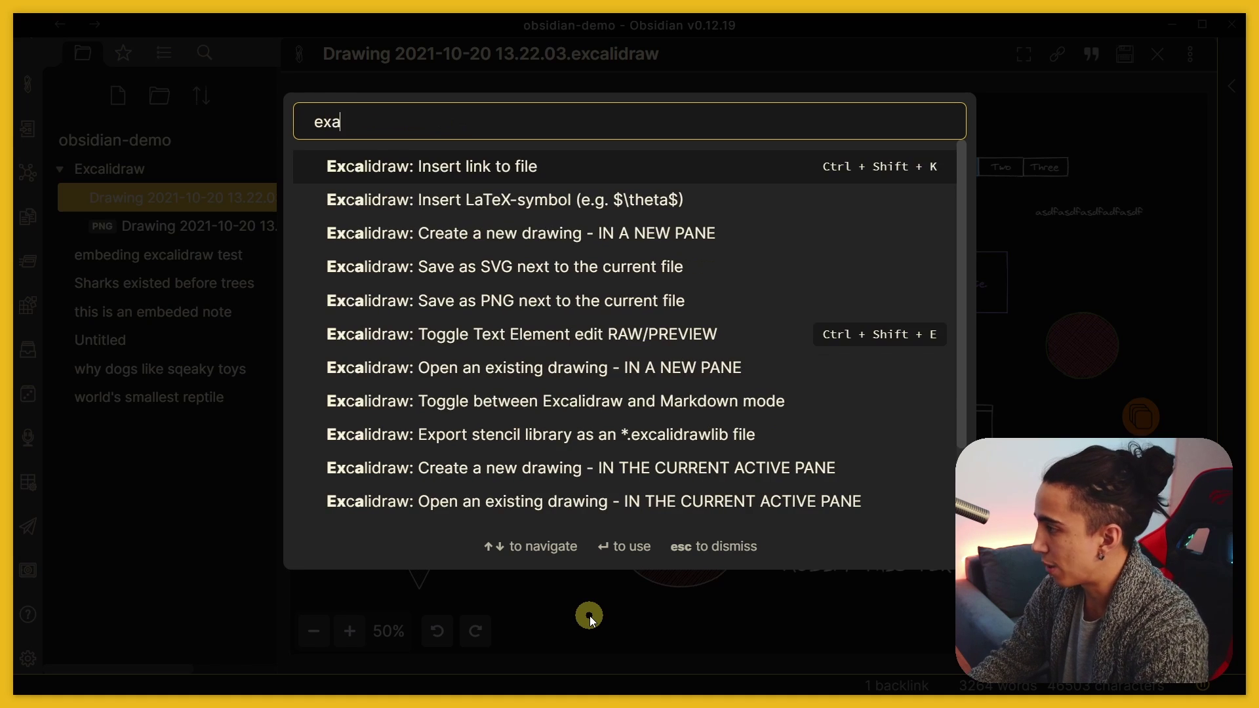
pyautogui.press('Return')
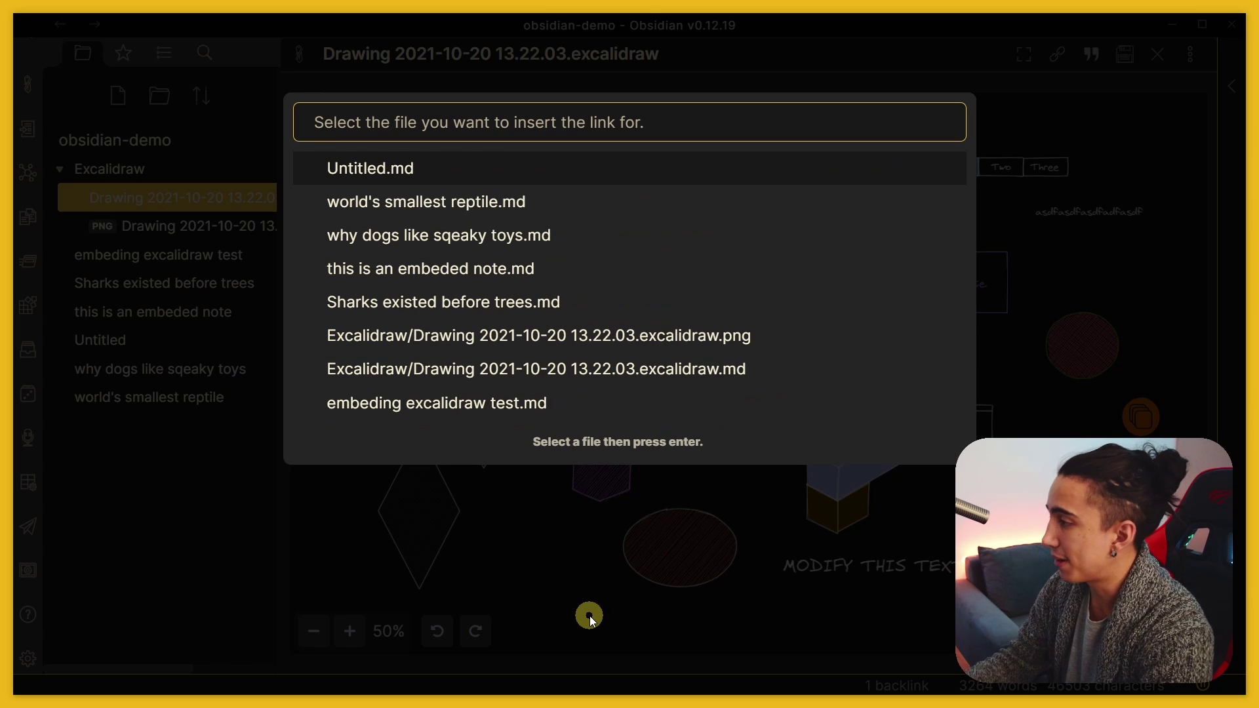
pyautogui.press('Down')
pyautogui.press('Down')
pyautogui.press('Down')
pyautogui.press('Down')
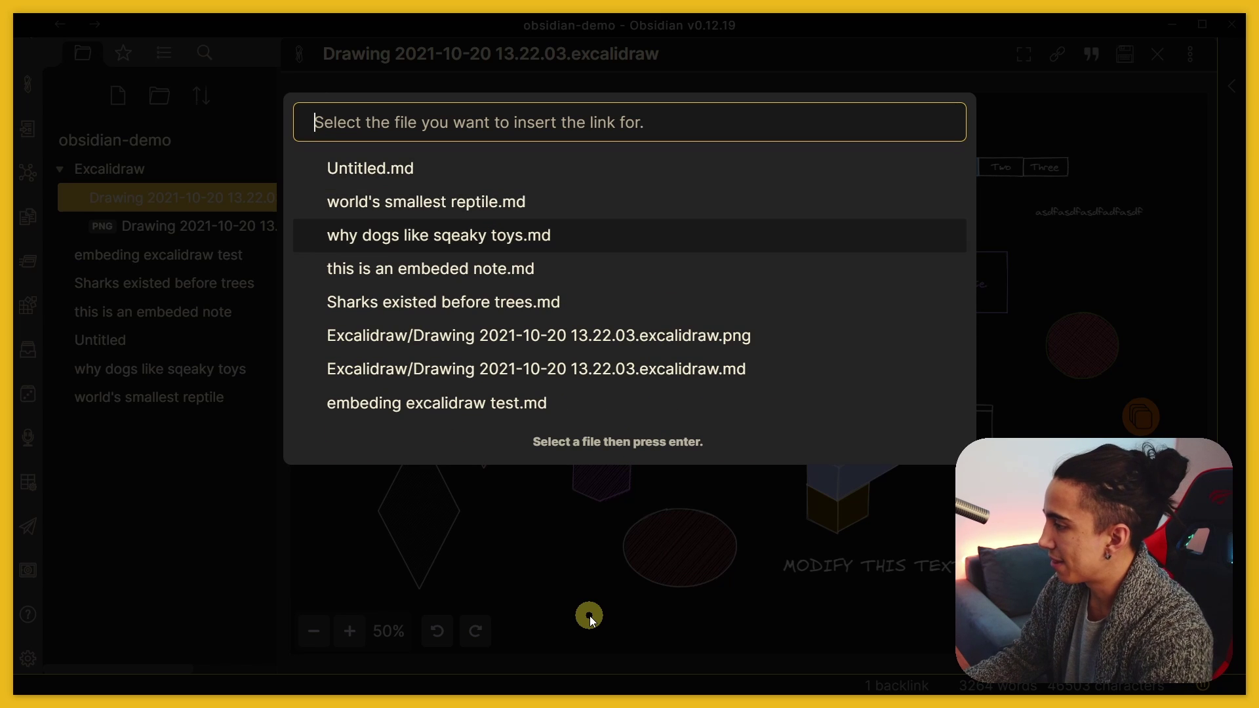
pyautogui.press('Return')
pyautogui.moveTo(600, 623)
pyautogui.mouseDown()
pyautogui.moveTo(640, 623)
pyautogui.moveTo(588, 617)
pyautogui.mouseUp()
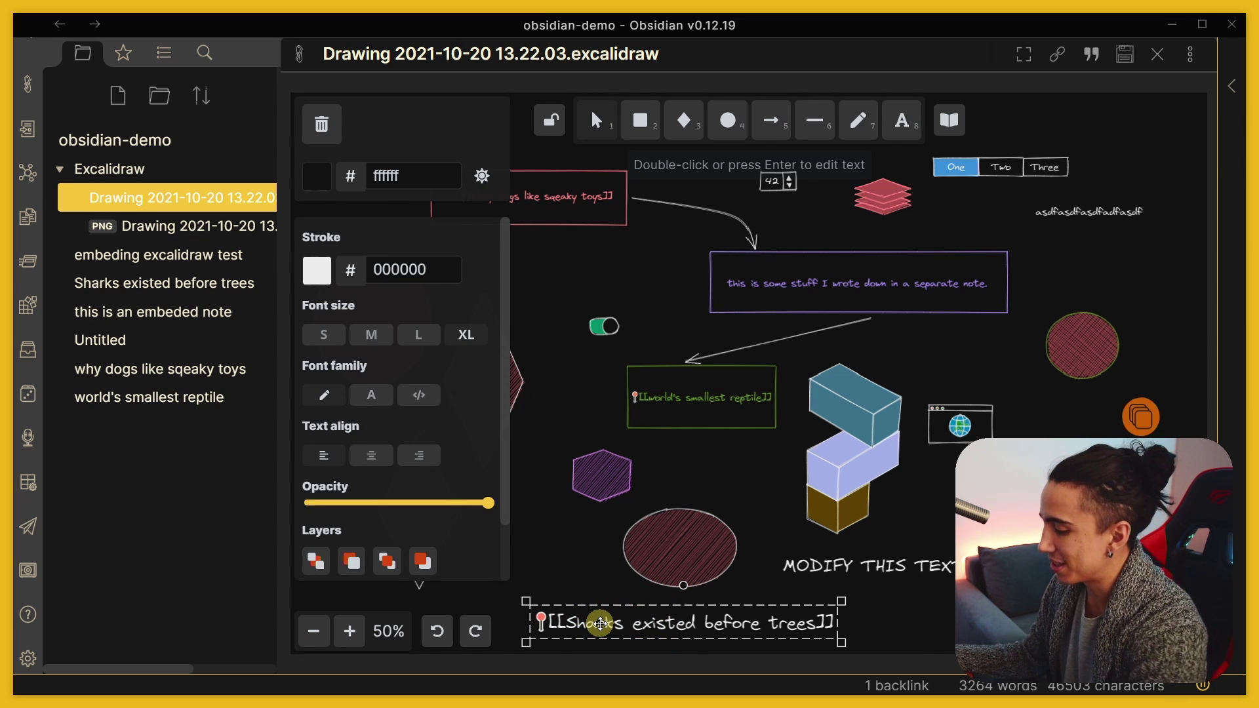
# Step: Swap the link for one dragged from the file list, then follow it to open the Sharks note
pyautogui.press('Delete')
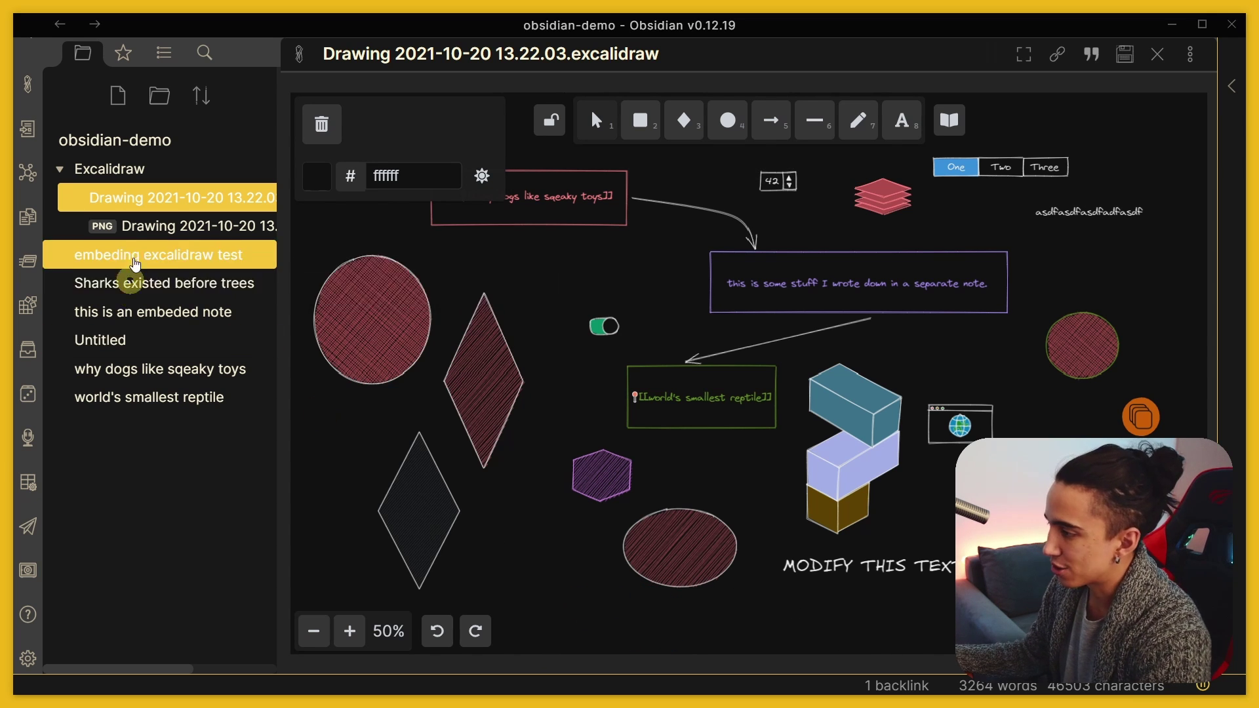
pyautogui.moveTo(130, 288); pyautogui.dragTo(550, 600)
pyautogui.click(582, 600)
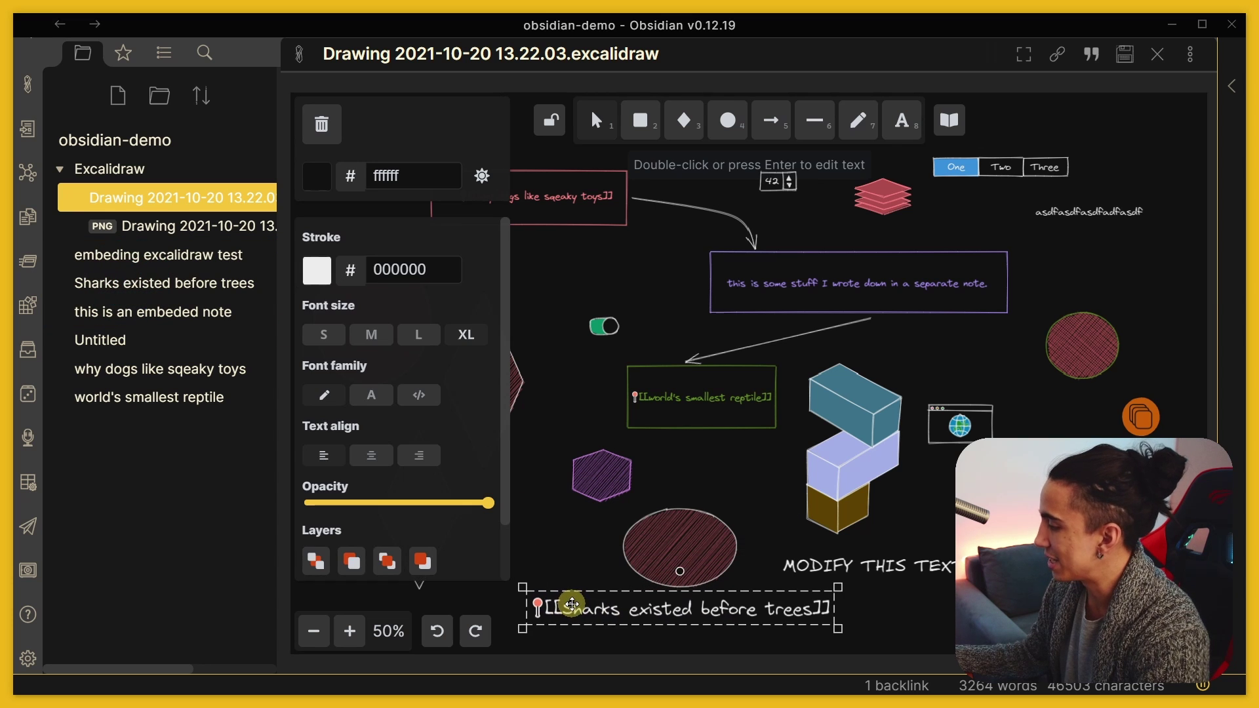
pyautogui.scroll(-1, 594, 593)
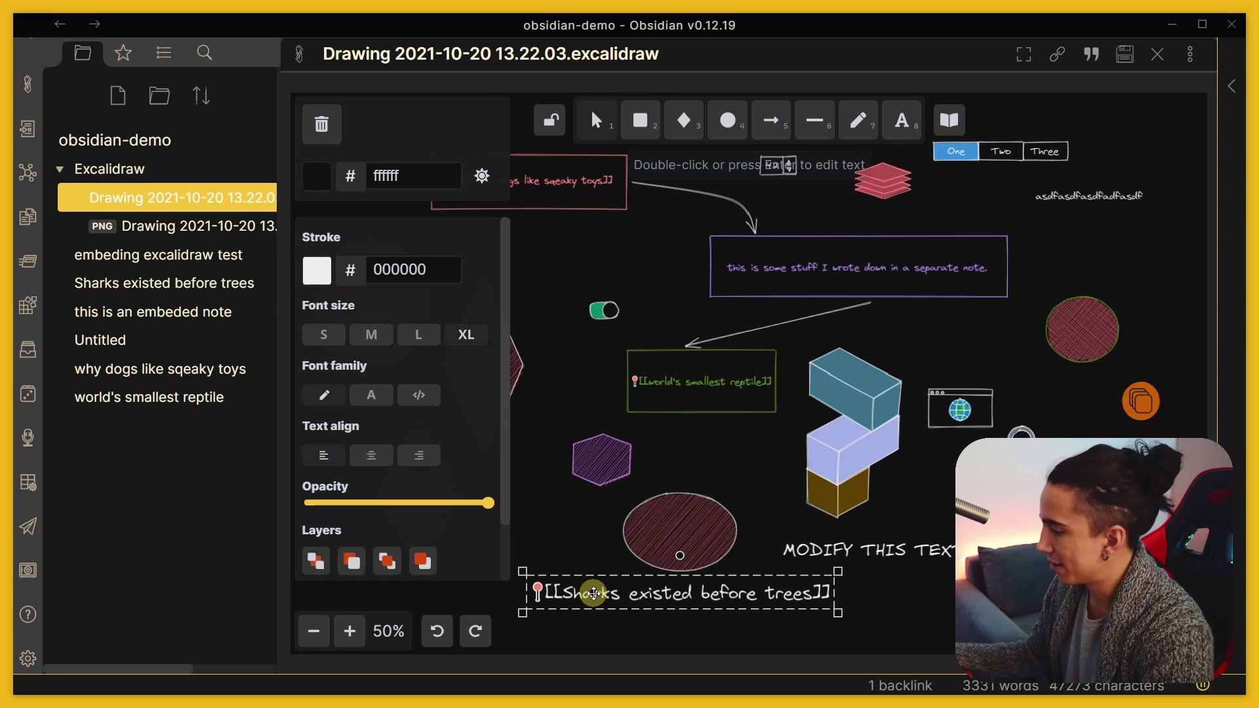
pyautogui.keyDown('ctrl'); pyautogui.click(594, 593); pyautogui.keyUp('ctrl')
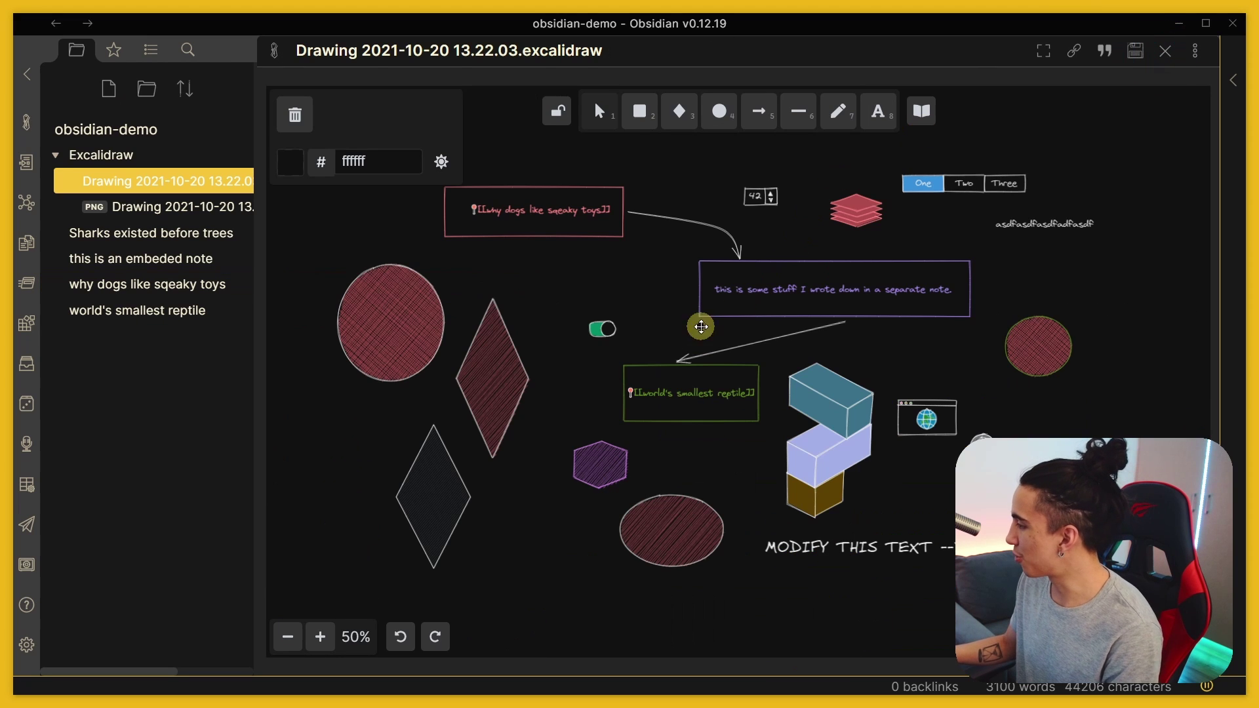
# Step: Preview a link, then switch the drawing to RAW mode so the purple box shows ![[this is an embeded note]]
pyautogui.scroll(5, 640, 402)
pyautogui.click(675, 398)
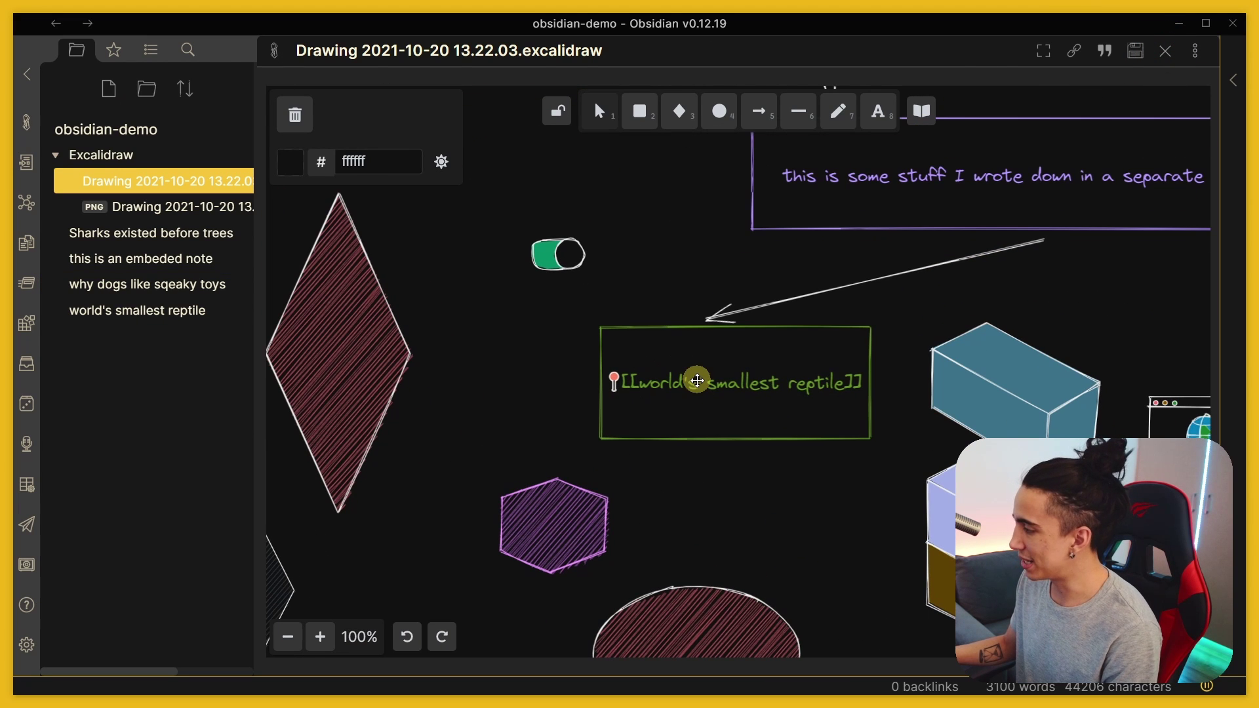
pyautogui.scroll(-2, 688, 385)
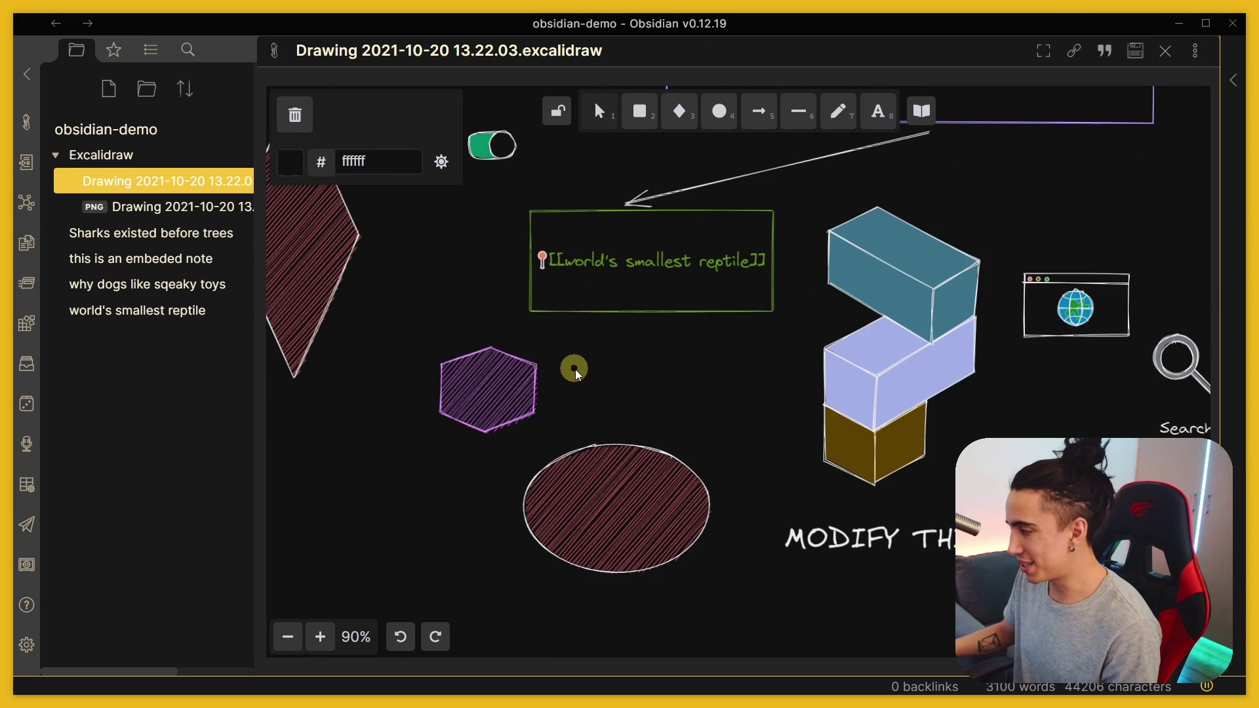
pyautogui.moveTo(590, 261)
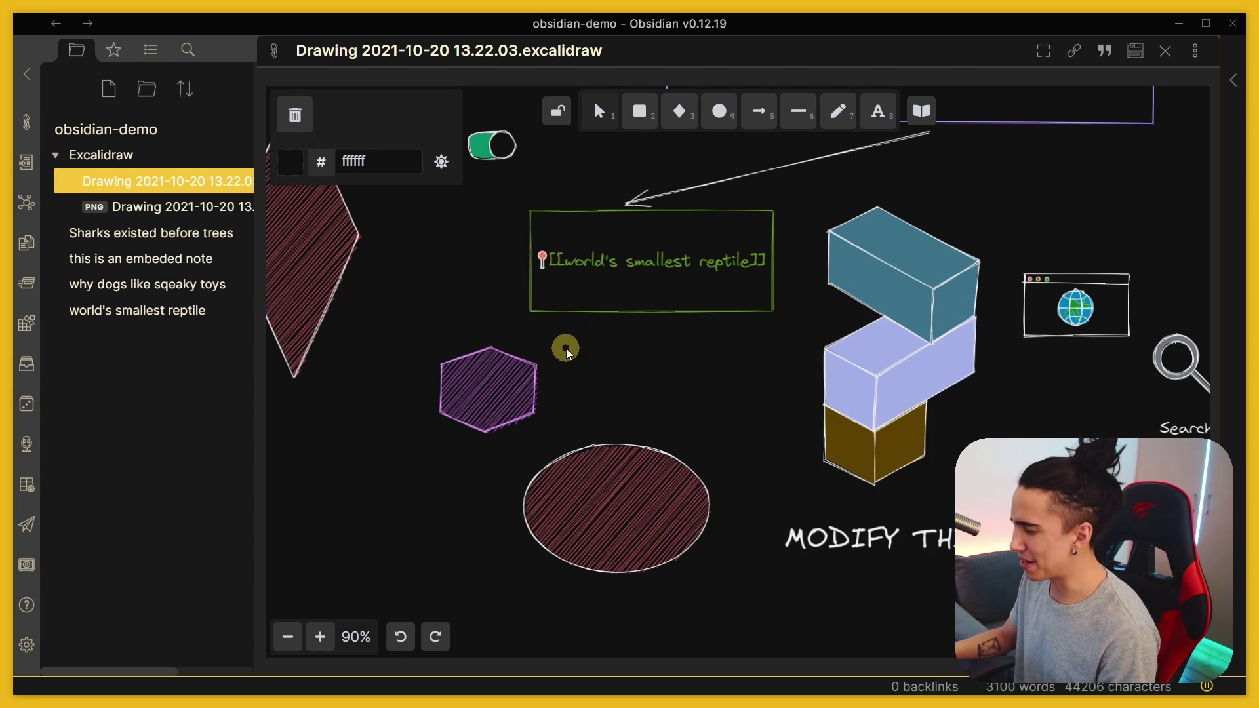
pyautogui.scroll(5, 806, 315)
pyautogui.hscroll(3, 805, 315)
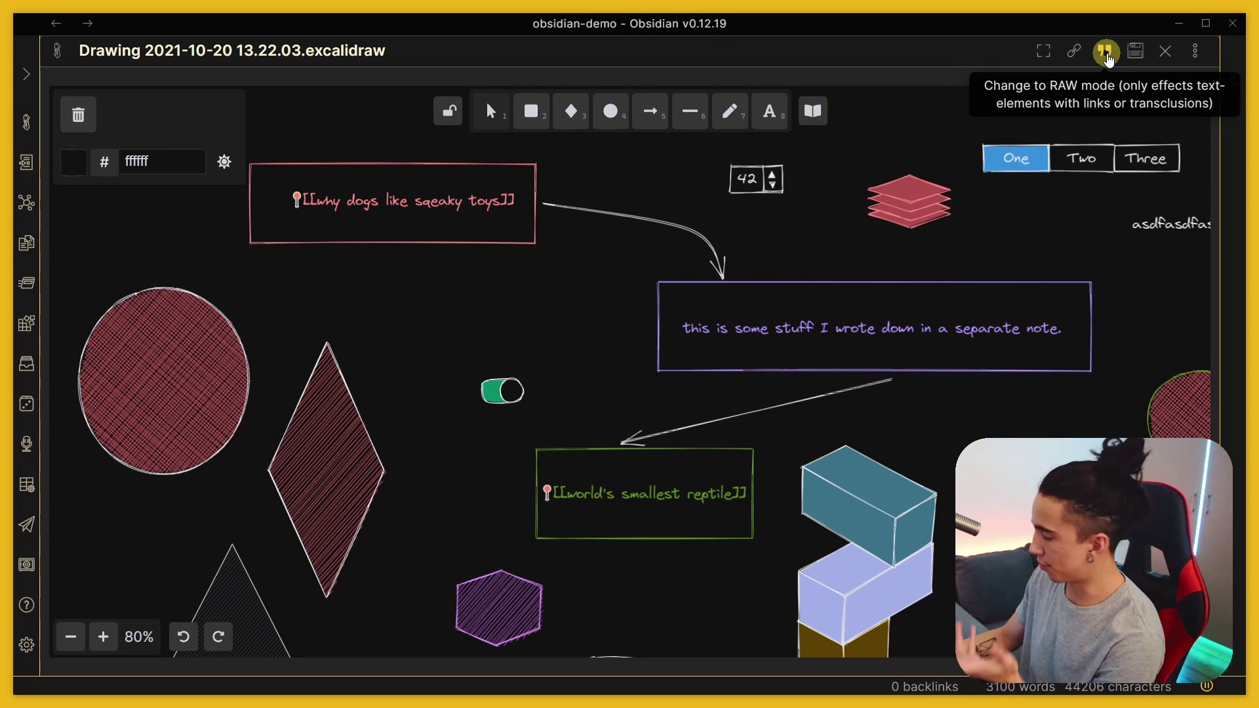
pyautogui.click(1106, 56)
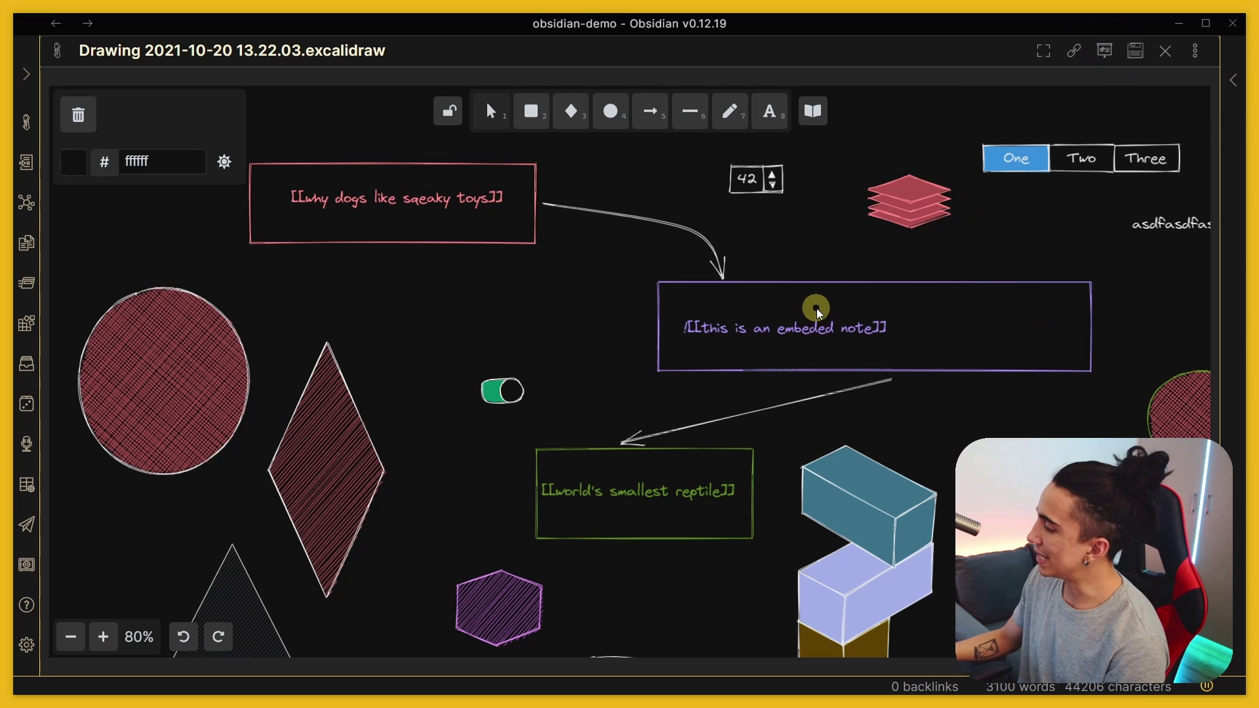
pyautogui.scroll(3, 776, 343)
pyautogui.scroll(-1, 774, 337)
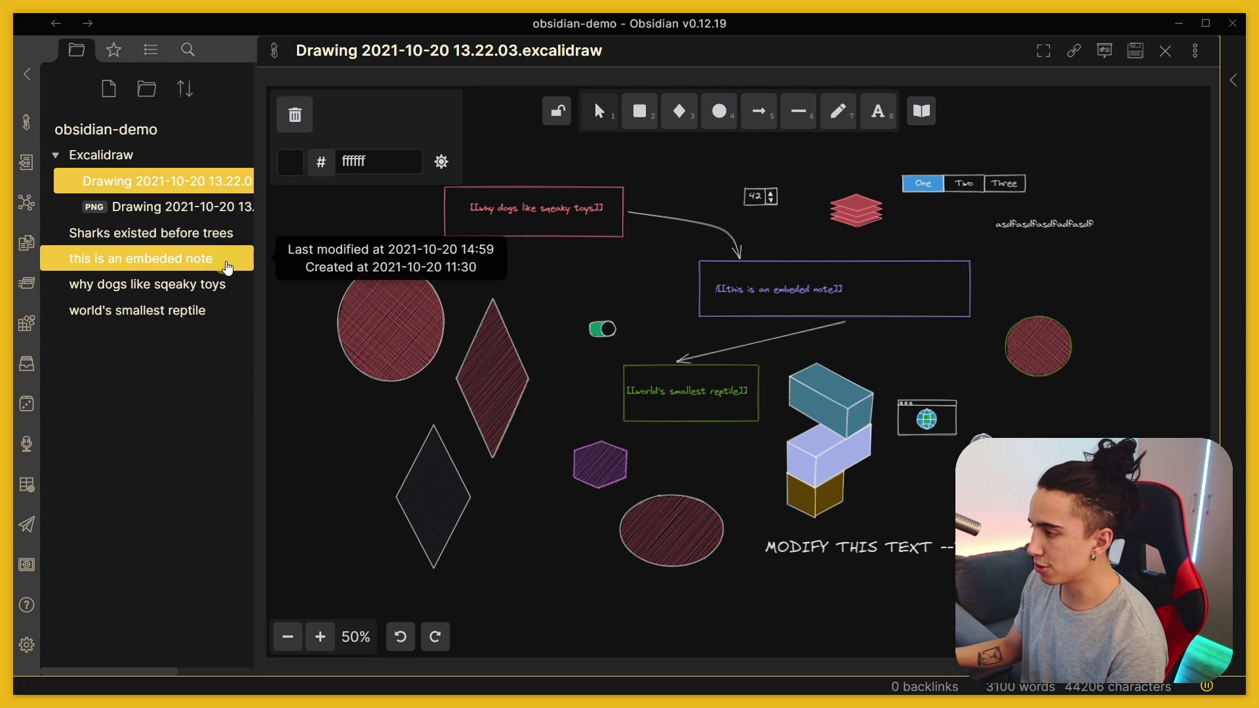
pyautogui.click(227, 268)
pyautogui.click(455, 262)
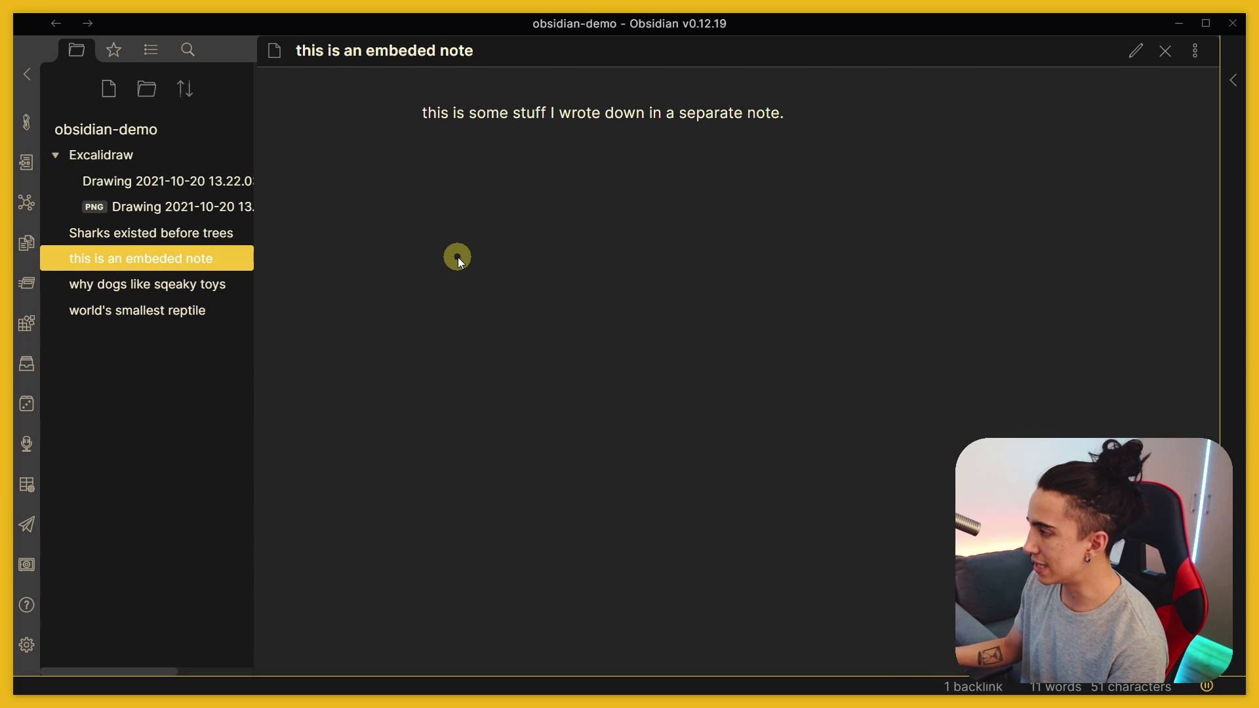
pyautogui.hotkey('ctrl', 'alt', 'Left')
pyautogui.scroll(4, 753, 297)
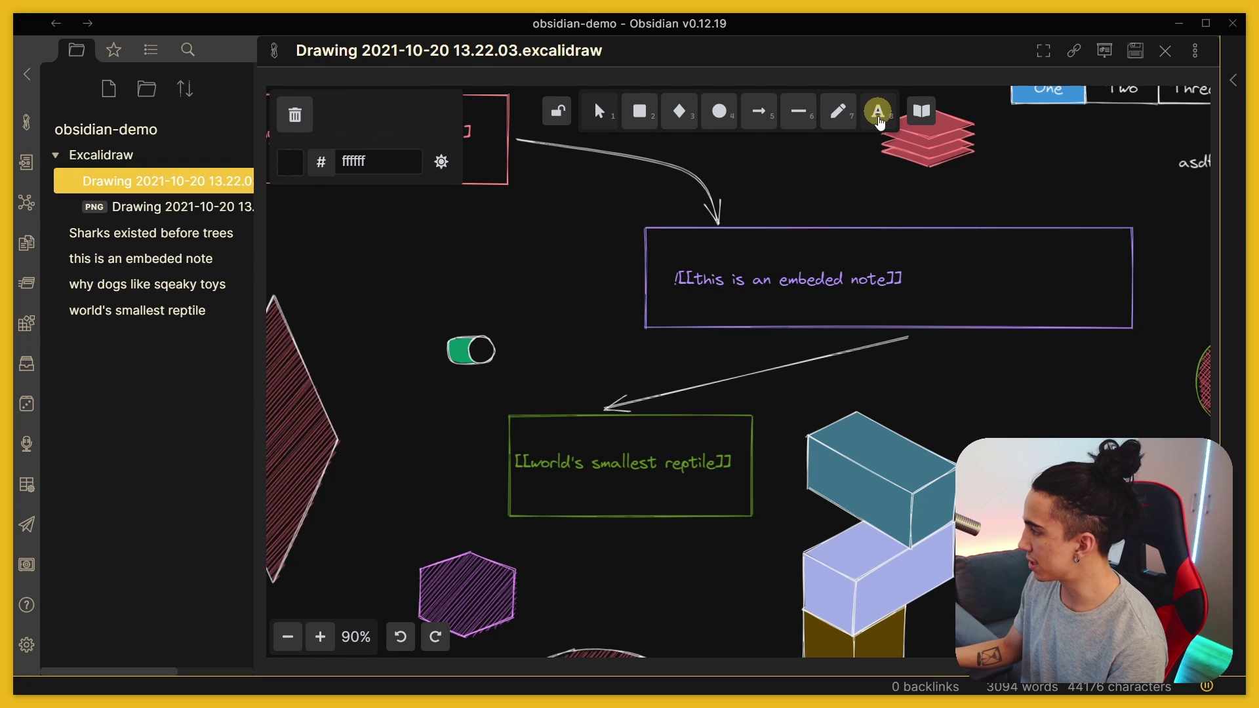
# Step: Pan to the embedded note box, switch it back to PREVIEW, and open that note beside the drawing
pyautogui.moveTo(874, 200); pyautogui.dragTo(840, 256)
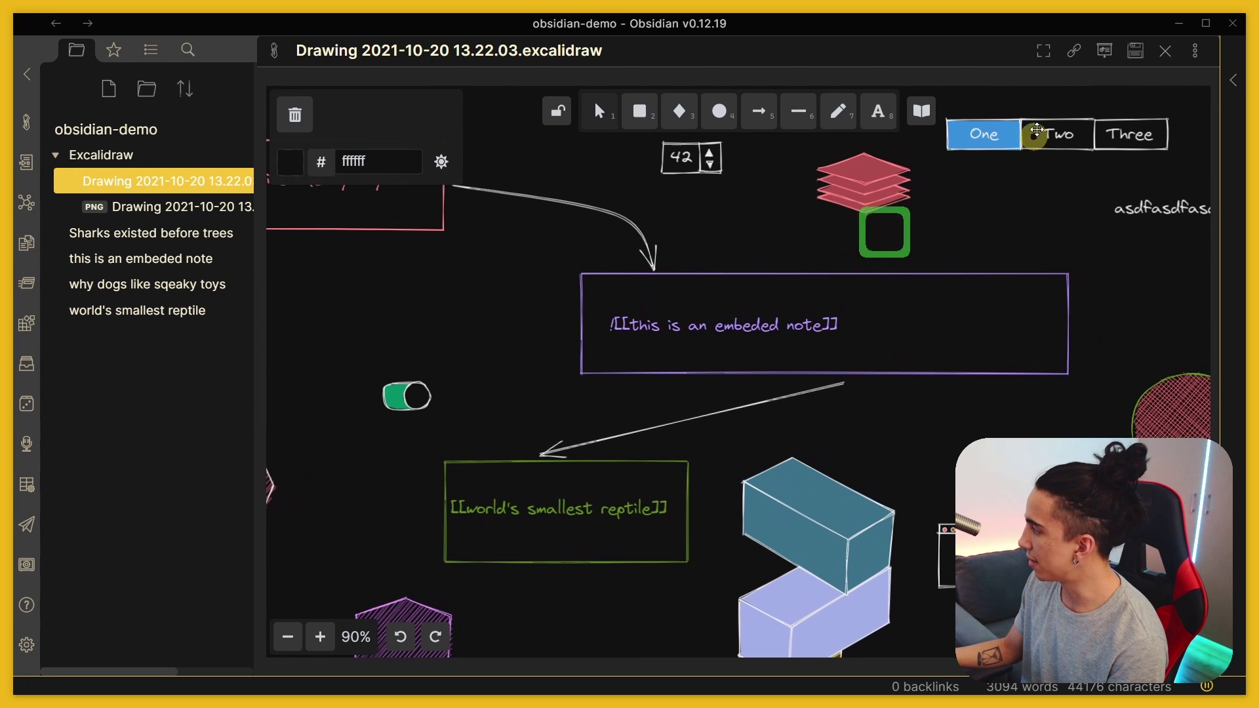
pyautogui.click(1104, 52)
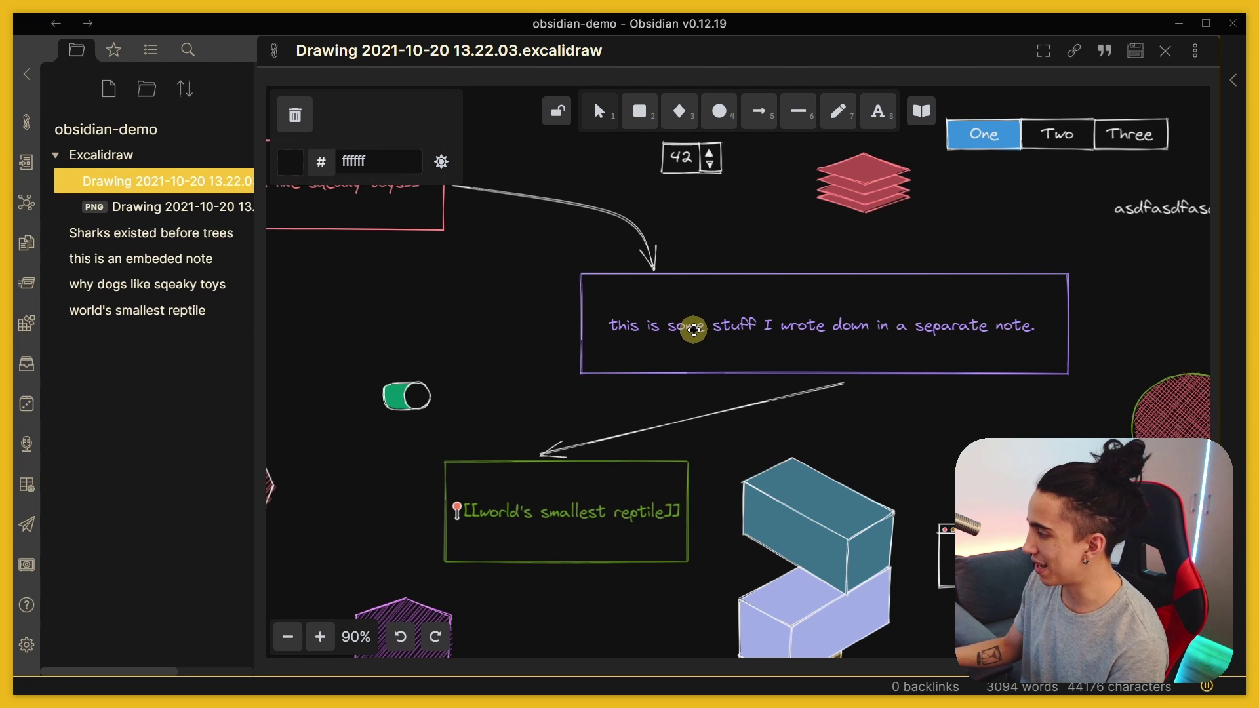
pyautogui.keyDown('ctrl'); pyautogui.click(694, 329); pyautogui.keyUp('ctrl')
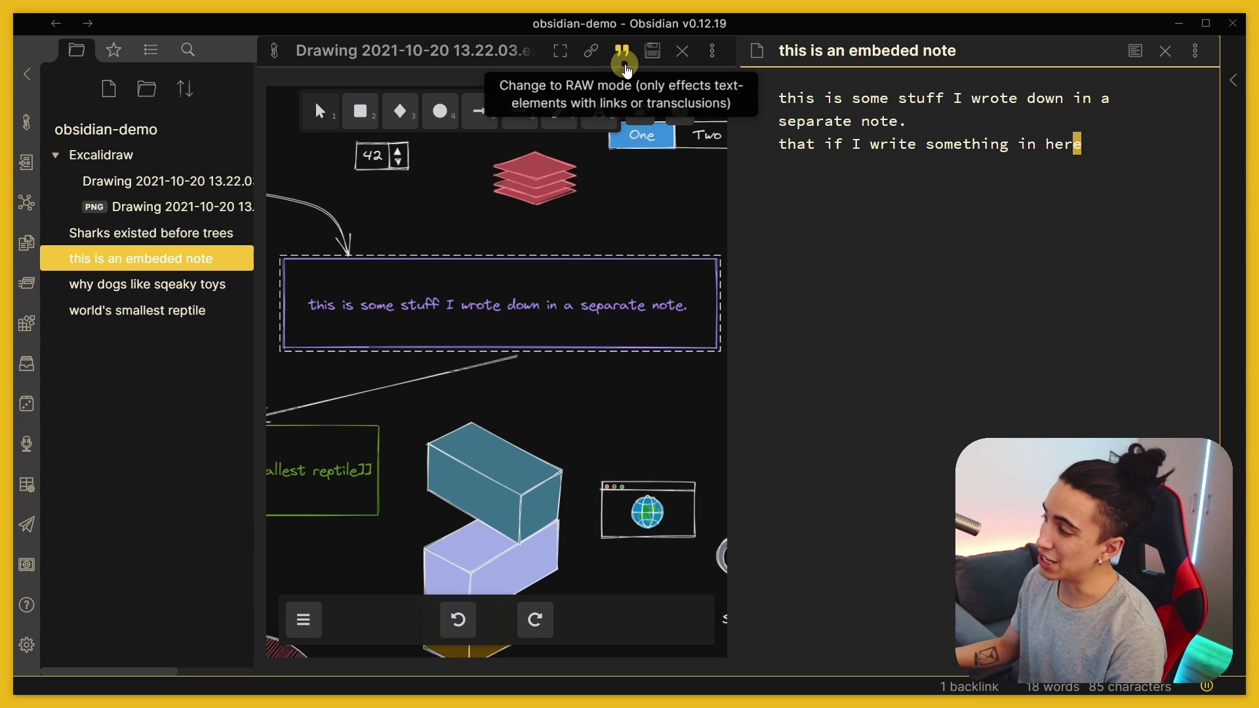
# Step: Refresh the embed to show the new line, undo that line in the note, then refresh again
pyautogui.click(626, 52)
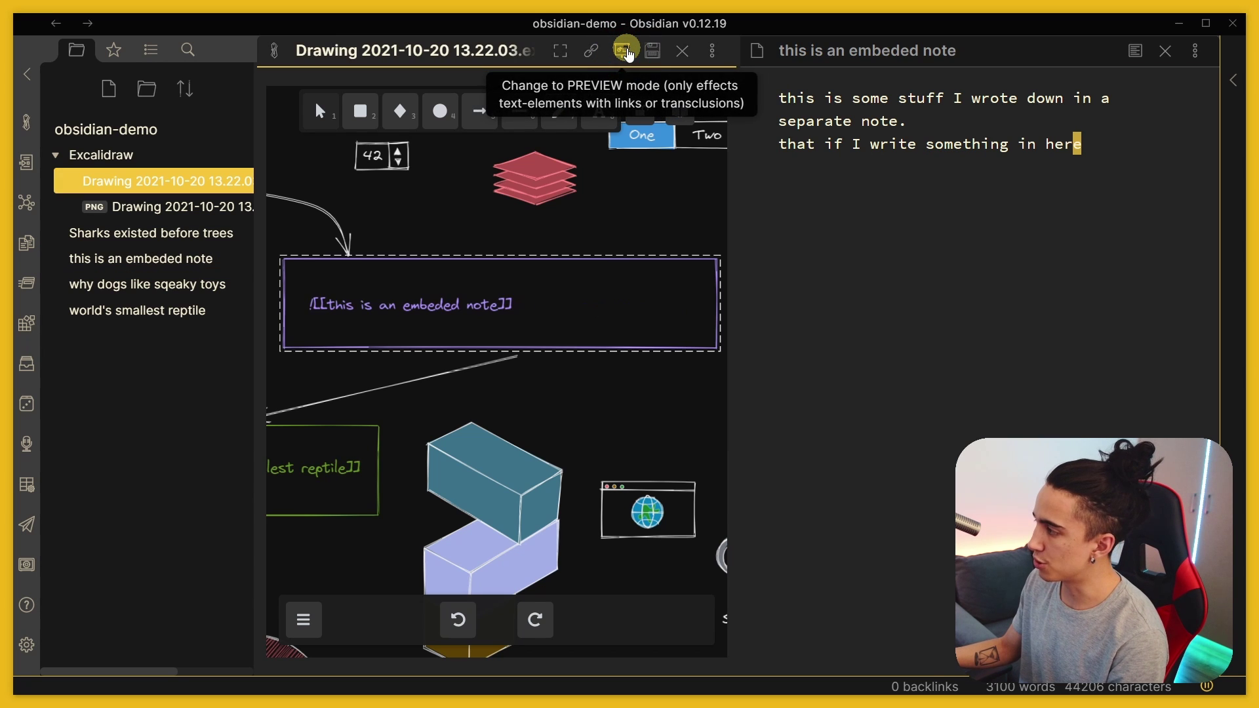
pyautogui.click(624, 51)
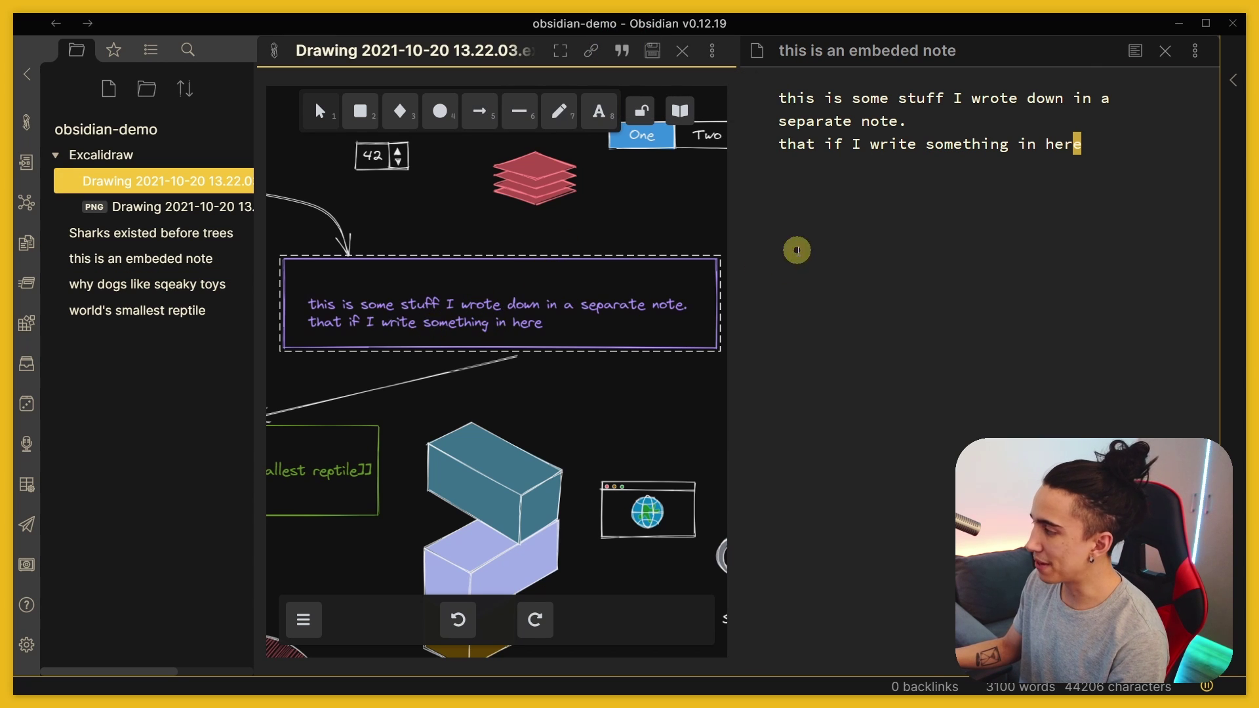
pyautogui.click(859, 152)
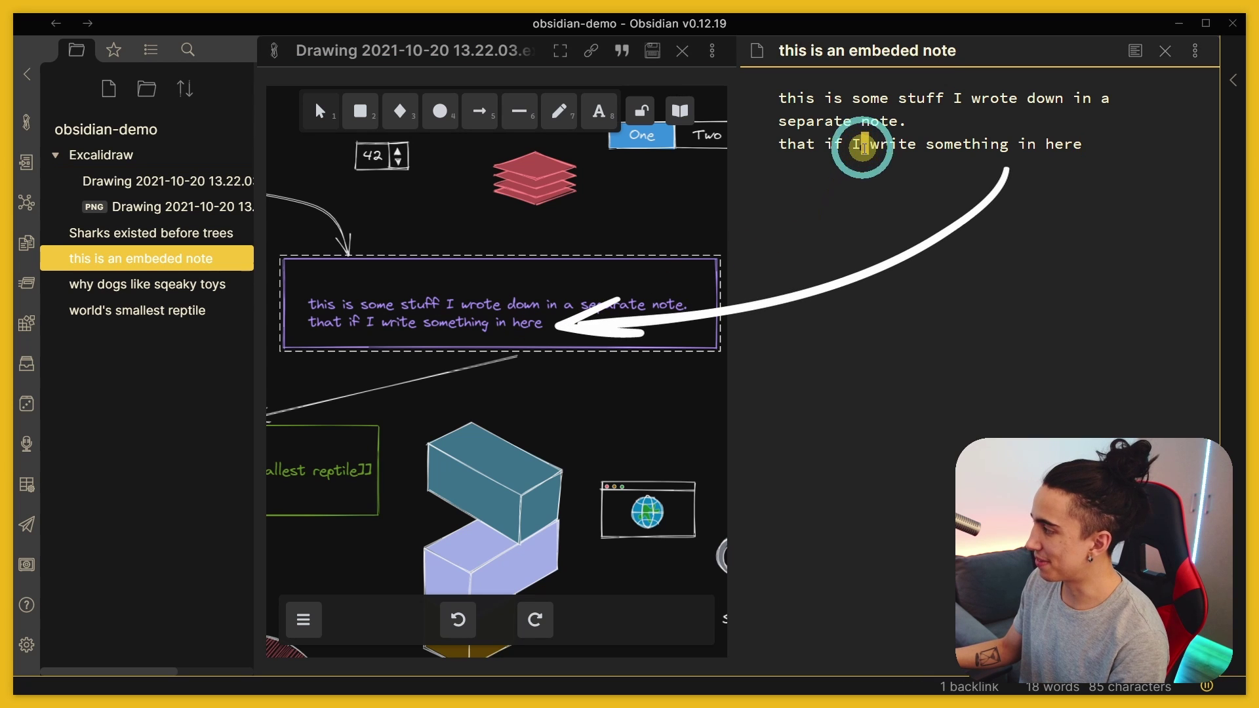
pyautogui.hotkey('ctrl', 'z')
pyautogui.click(621, 59)
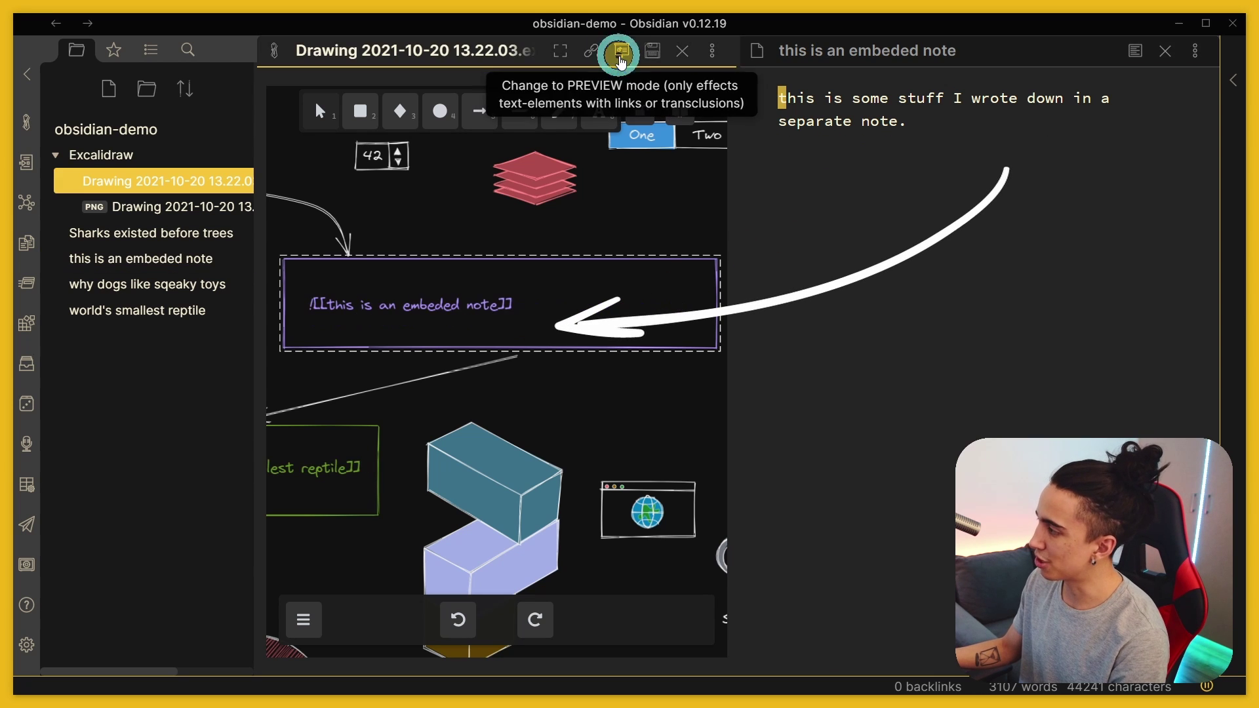
pyautogui.click(626, 58)
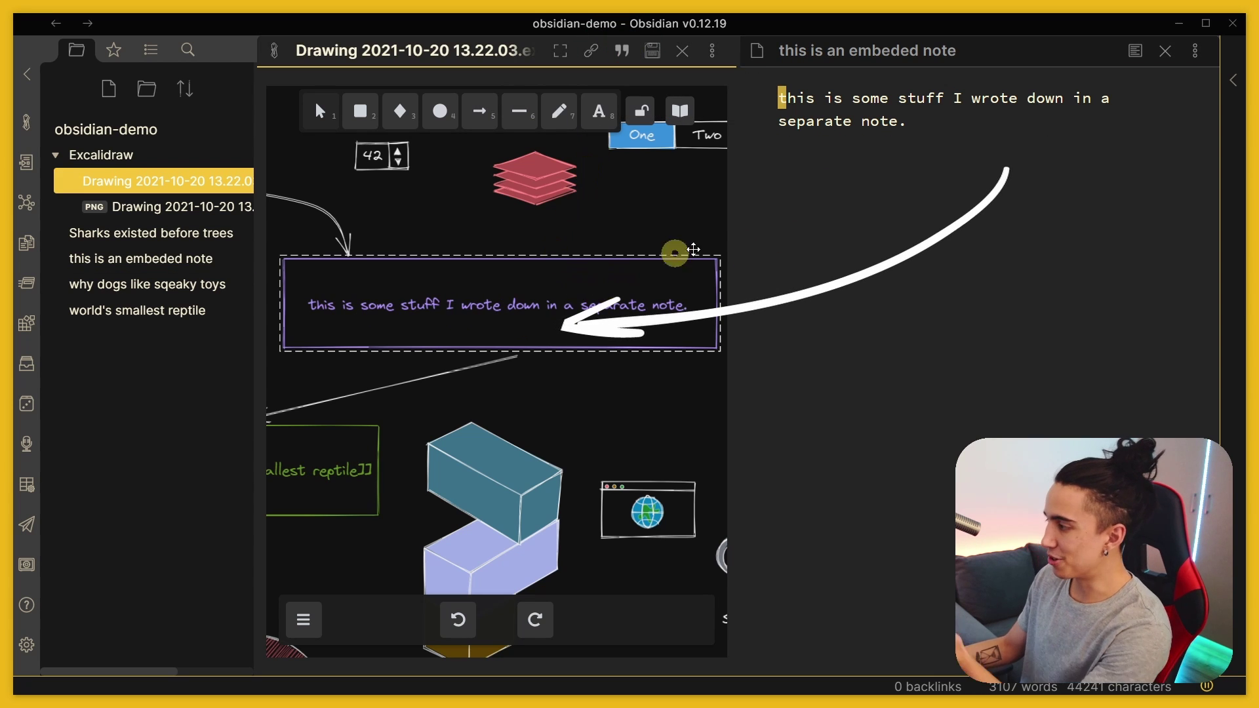
pyautogui.click(822, 176)
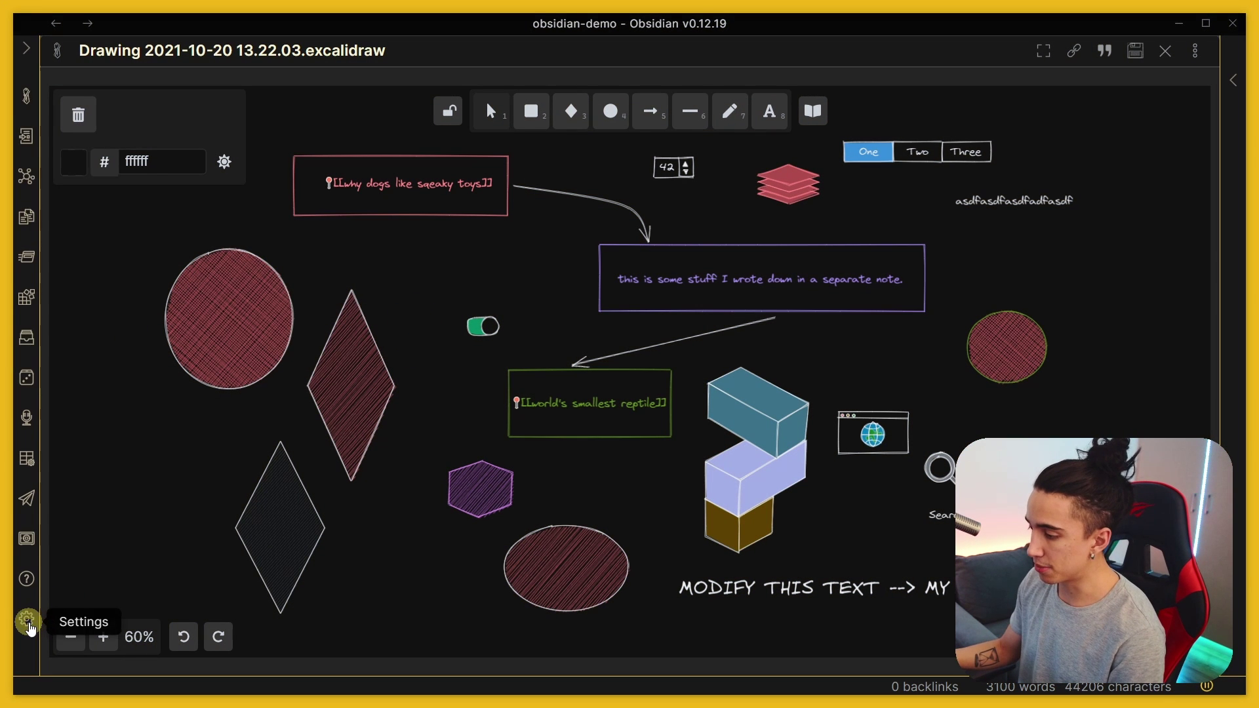
# Step: Bring up Obsidian's settings from the lower-left gear
pyautogui.click(28, 620)
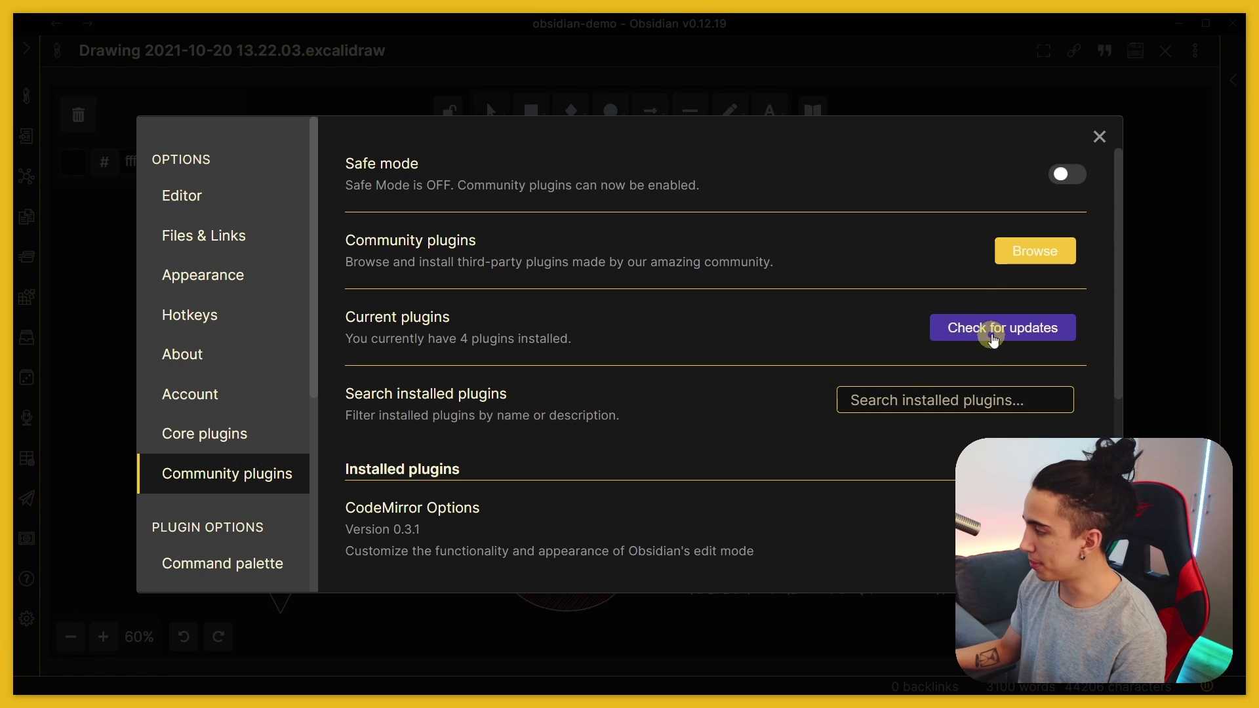
pyautogui.click(1027, 263)
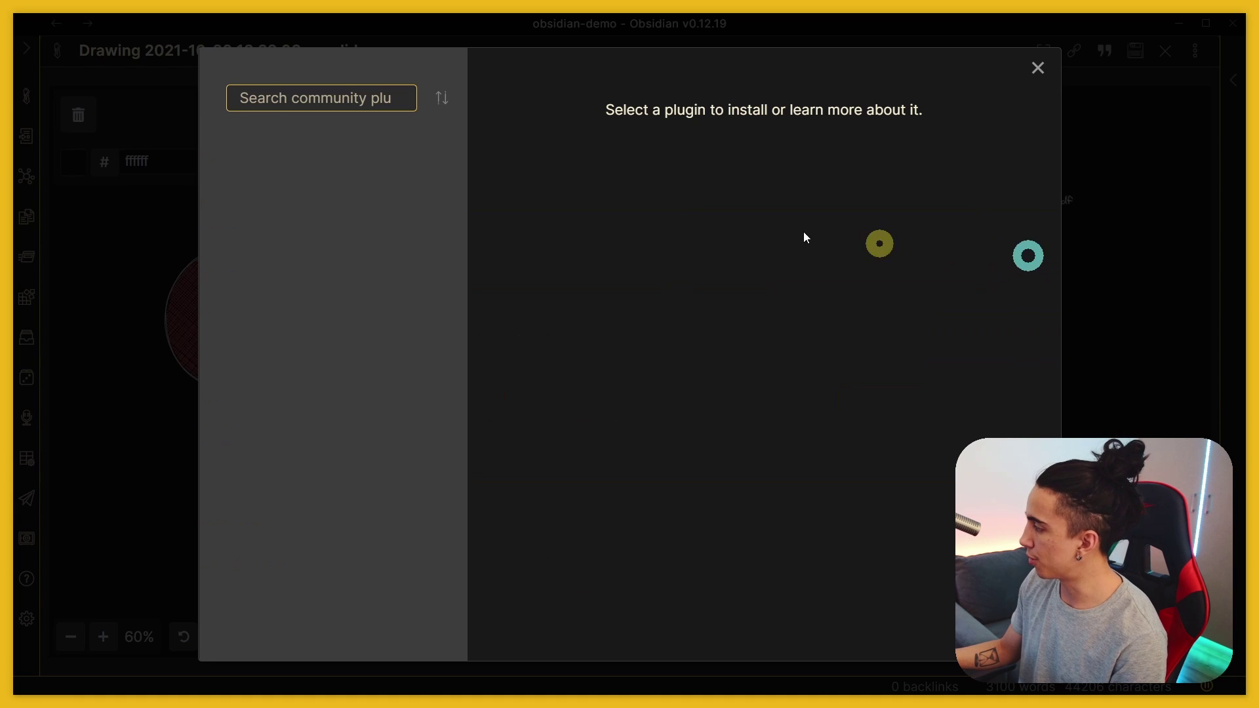
pyautogui.write('exc')
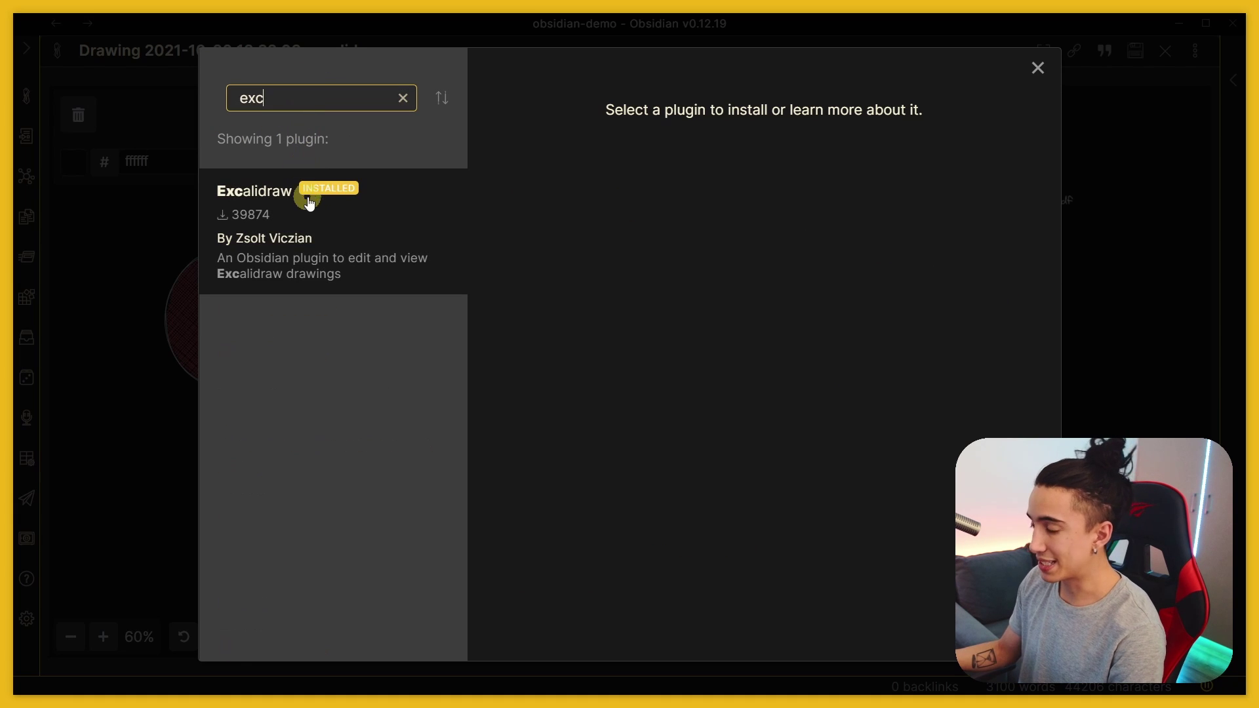
pyautogui.click(312, 227)
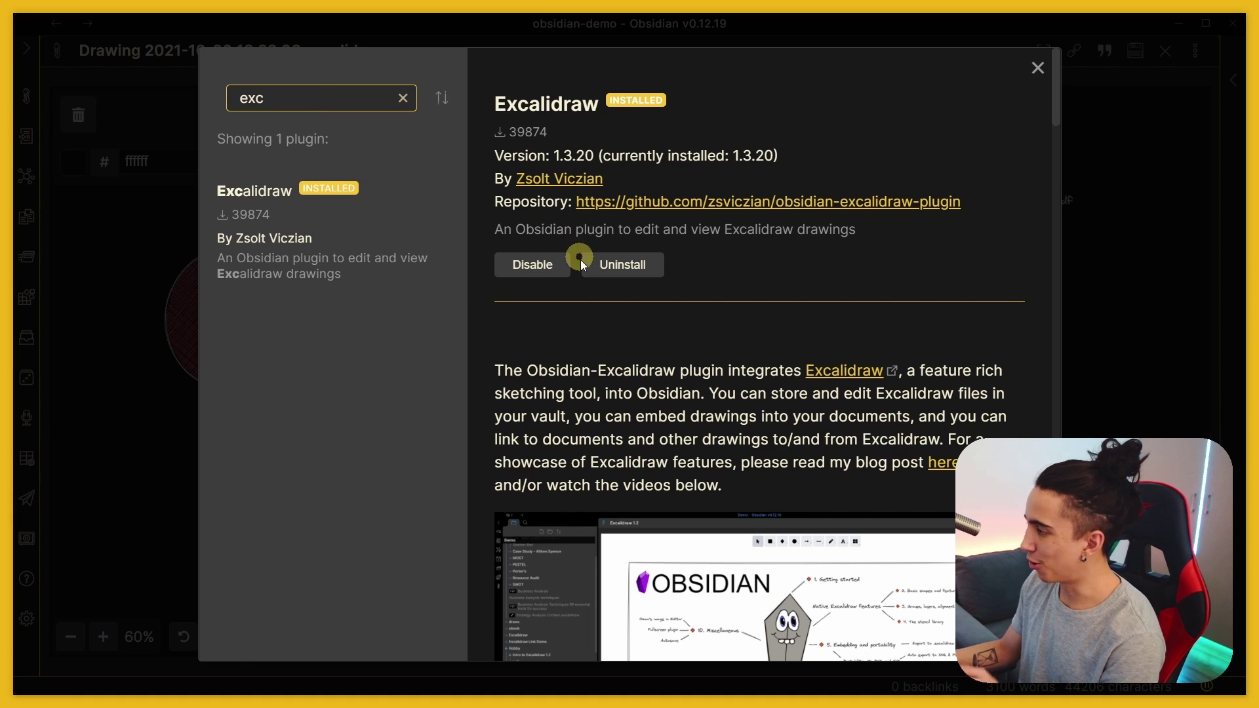
pyautogui.scroll(-15, 595, 375)
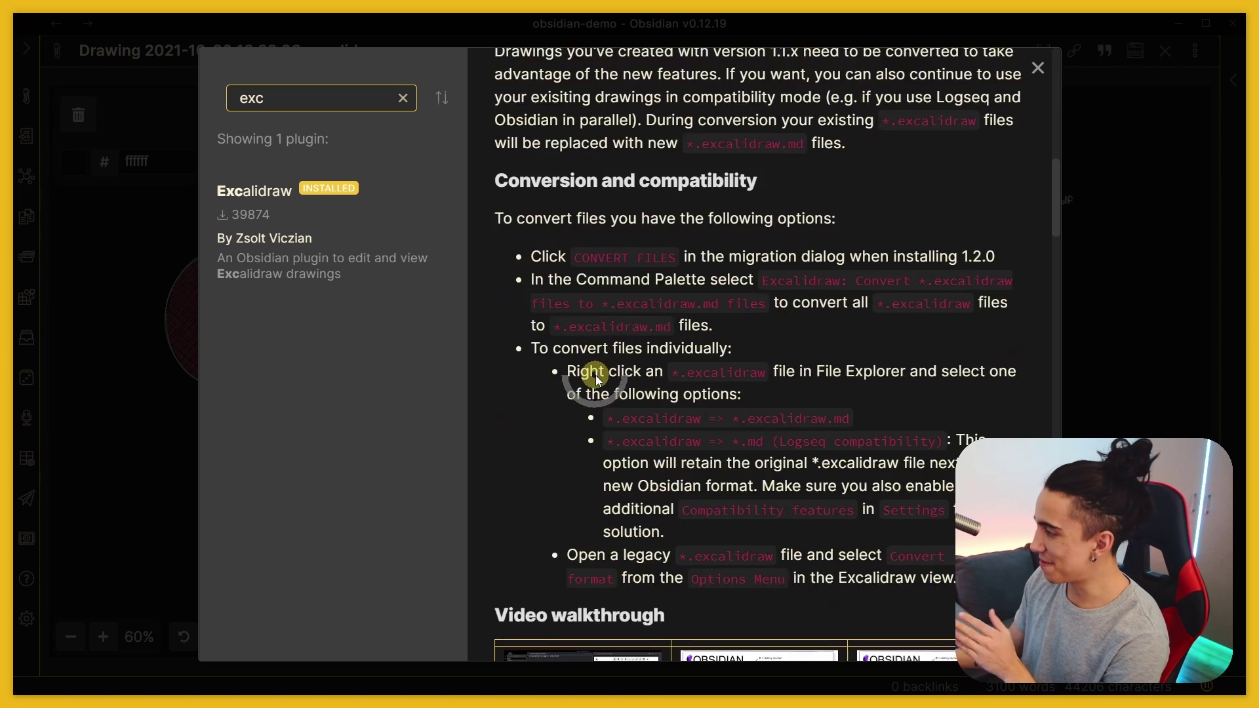
pyautogui.scroll(5, 595, 375)
pyautogui.scroll(-3, 595, 375)
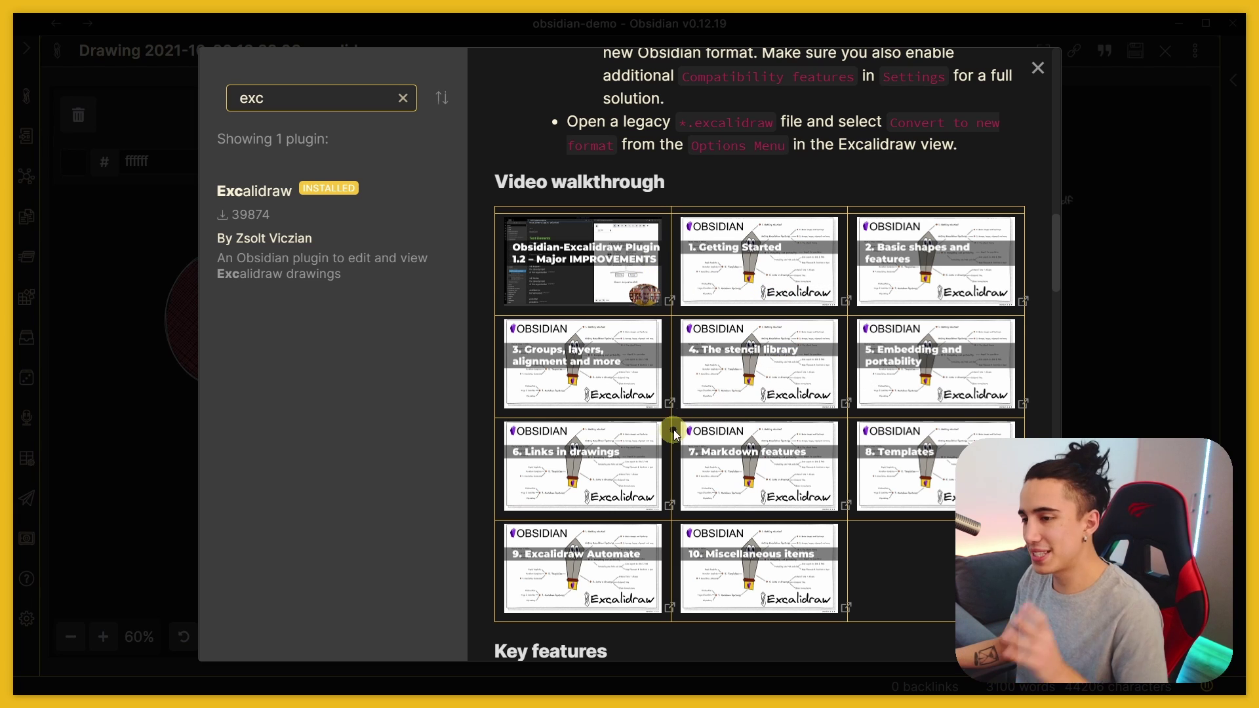
pyautogui.scroll(-2, 690, 420)
pyautogui.scroll(2, 686, 416)
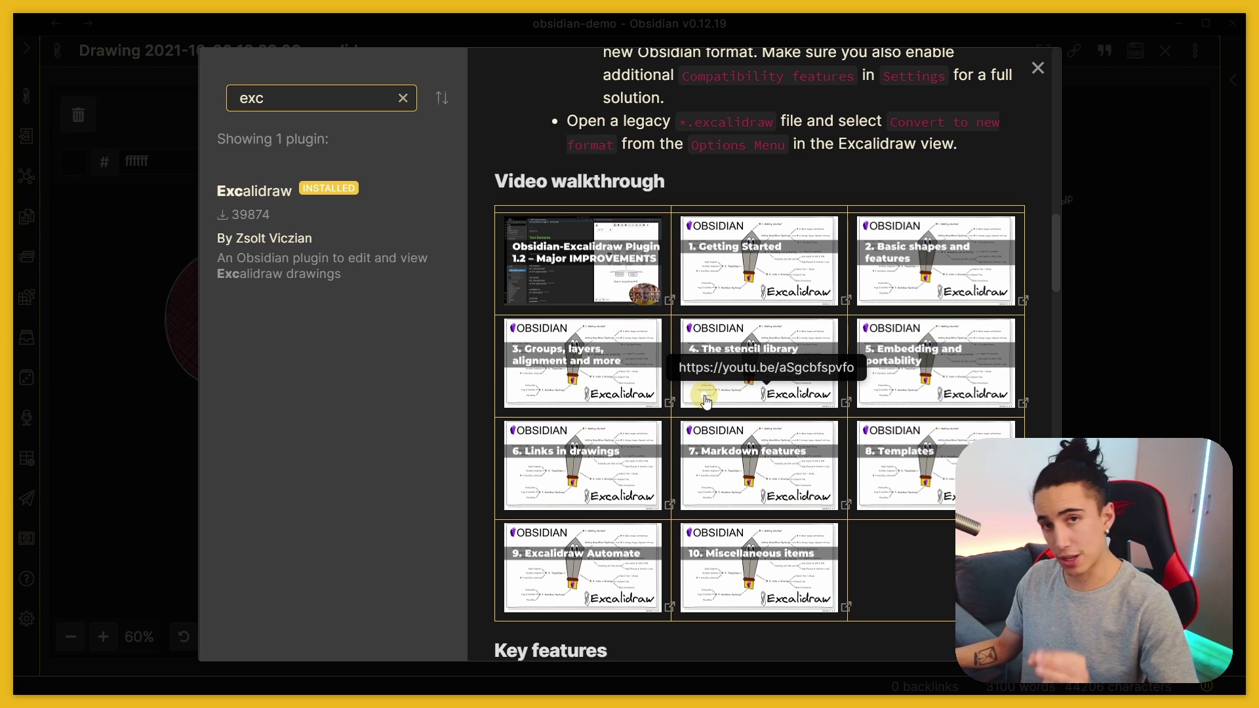
pyautogui.scroll(15, 652, 425)
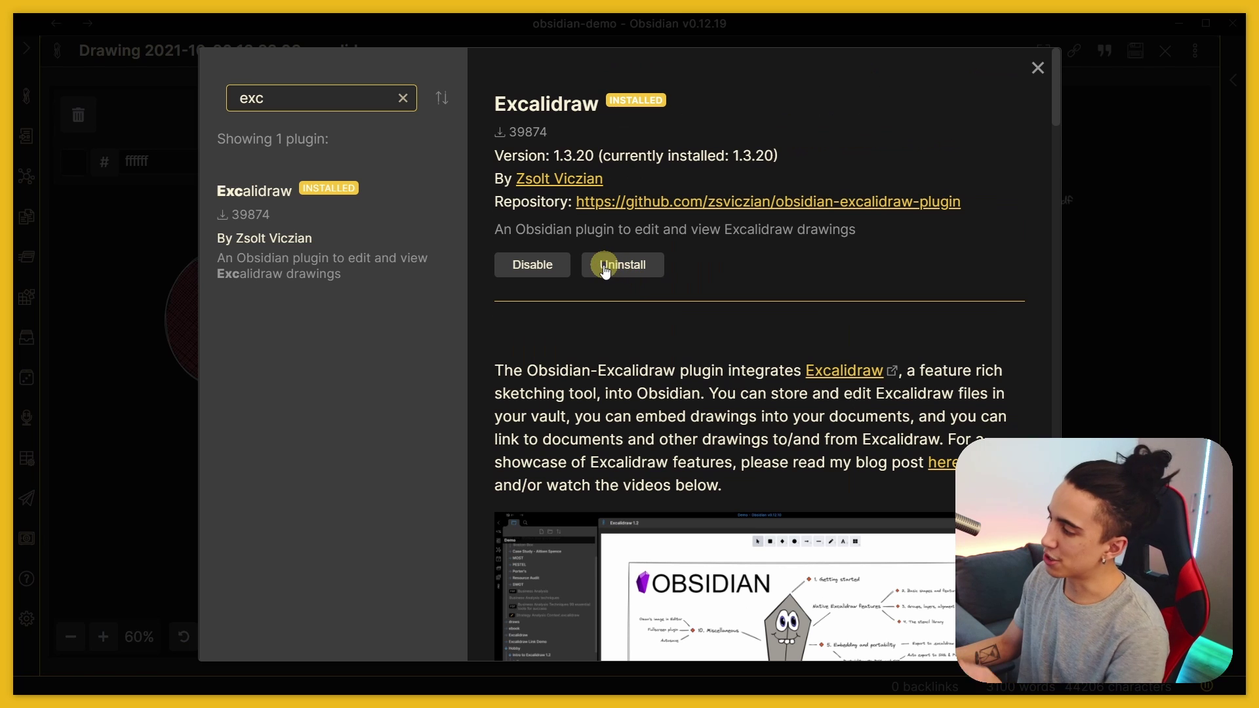
# Step: Leave the plugin browser and scroll Excalidraw's settings to Auto-export PNG (on) and SVG (off)
pyautogui.click(276, 319)
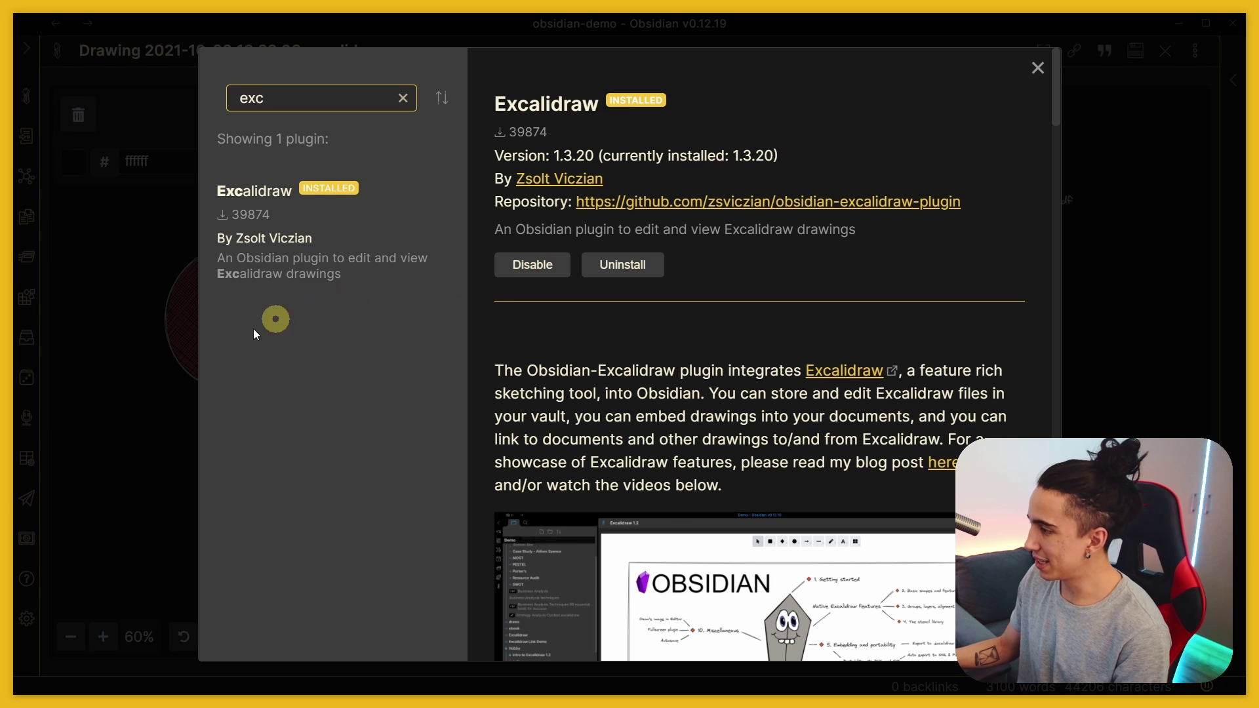
pyautogui.press('Escape')
pyautogui.scroll(-5, 248, 461)
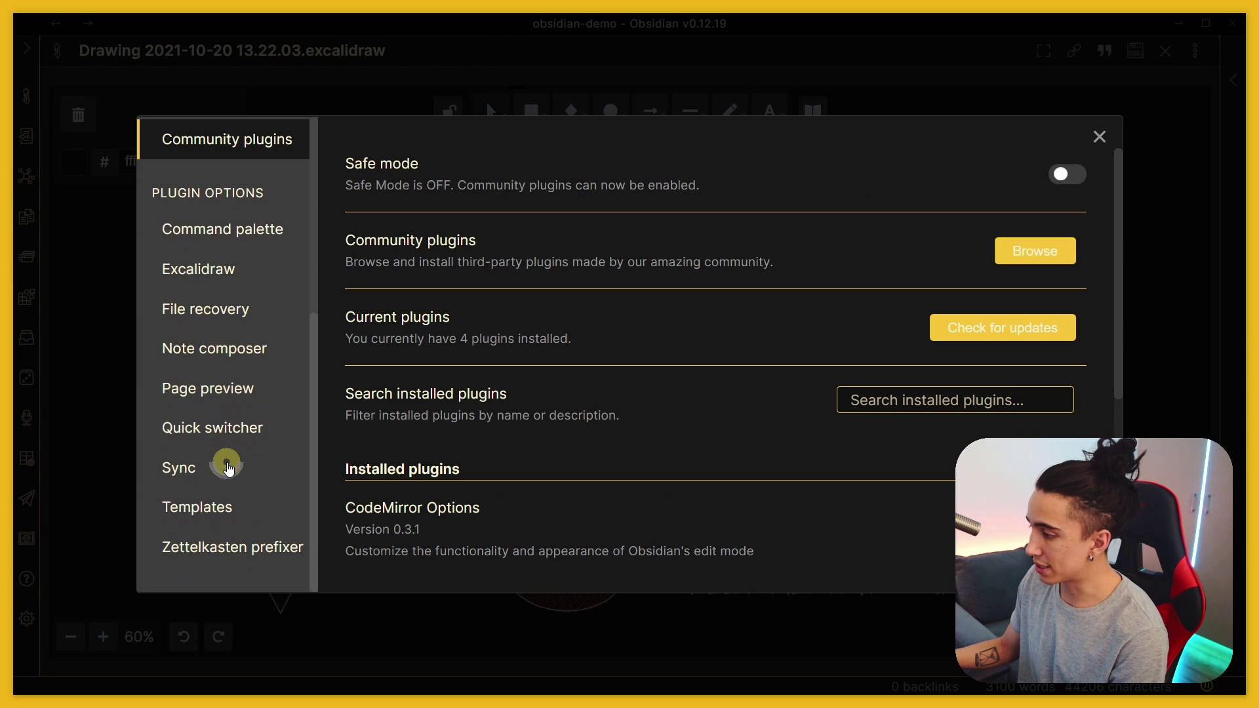
pyautogui.click(257, 272)
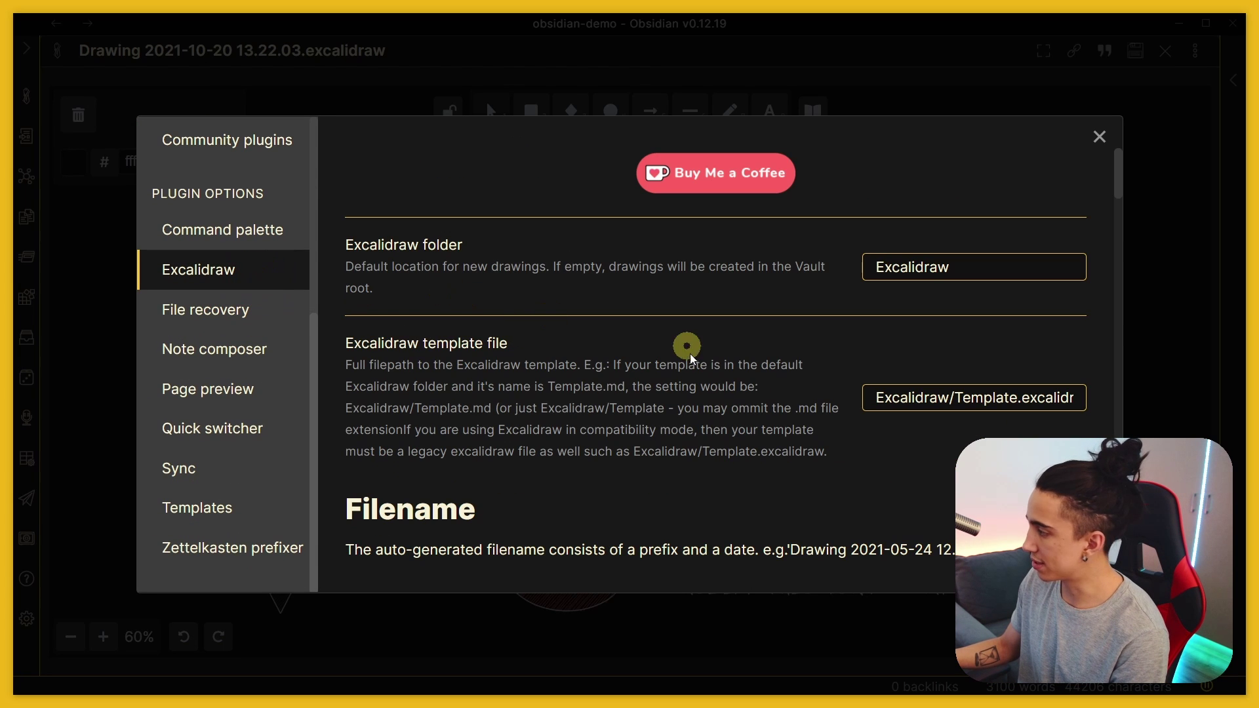
pyautogui.scroll(-2, 878, 387)
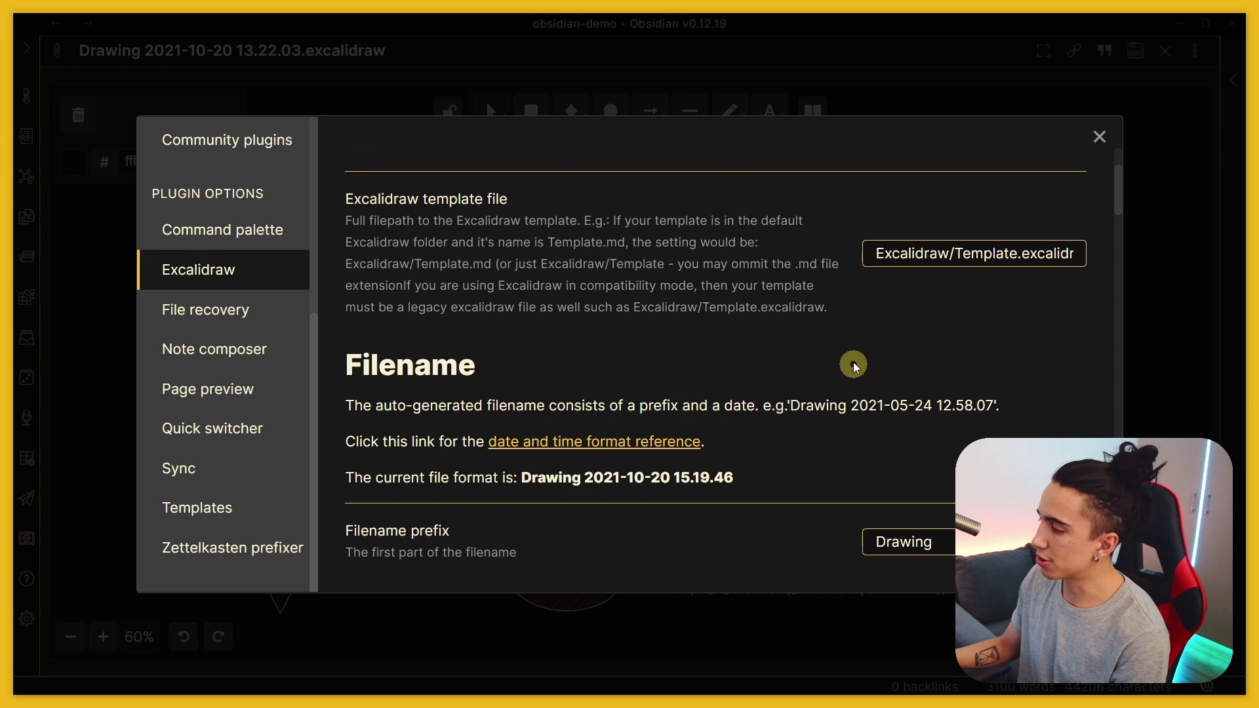
pyautogui.scroll(-4, 852, 362)
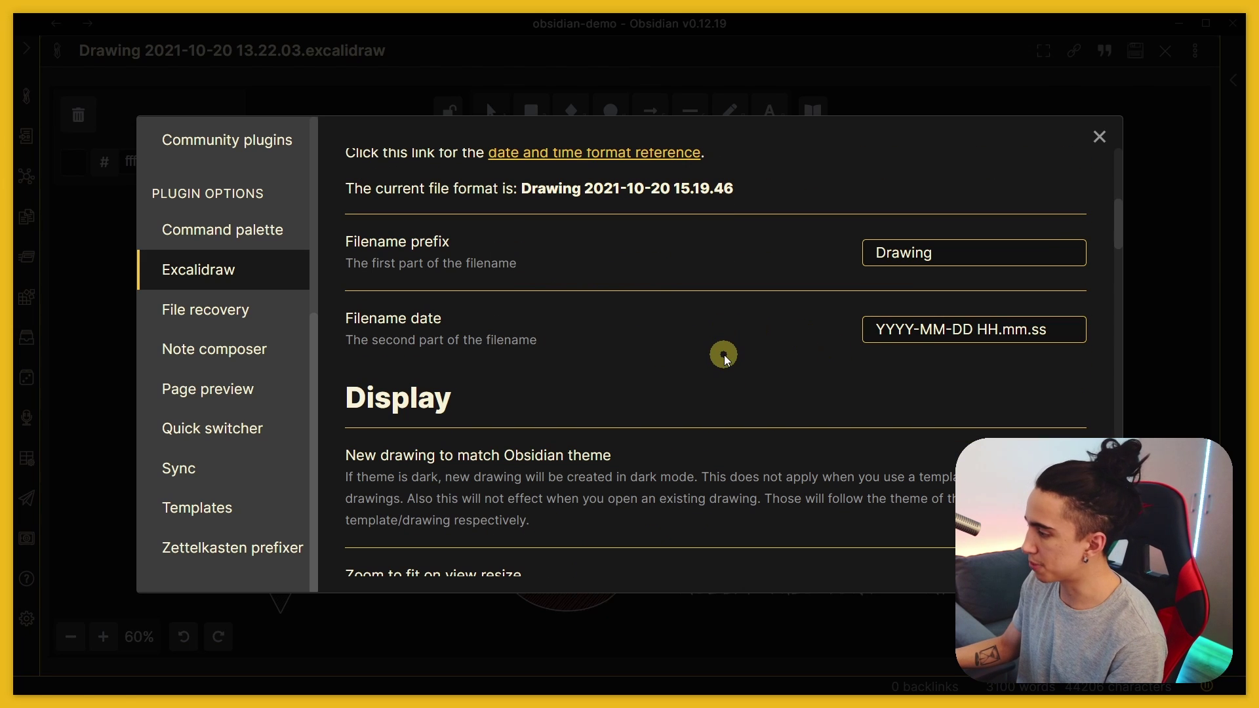
pyautogui.scroll(-2, 724, 356)
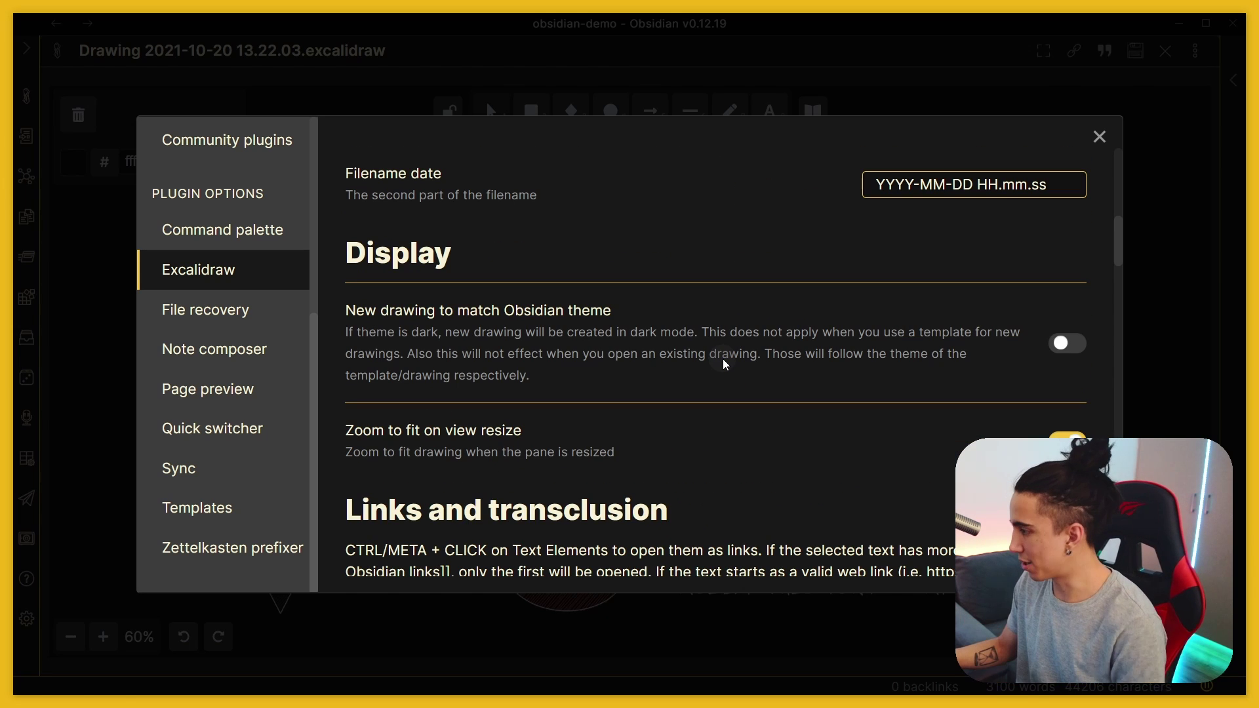
pyautogui.scroll(-4, 722, 360)
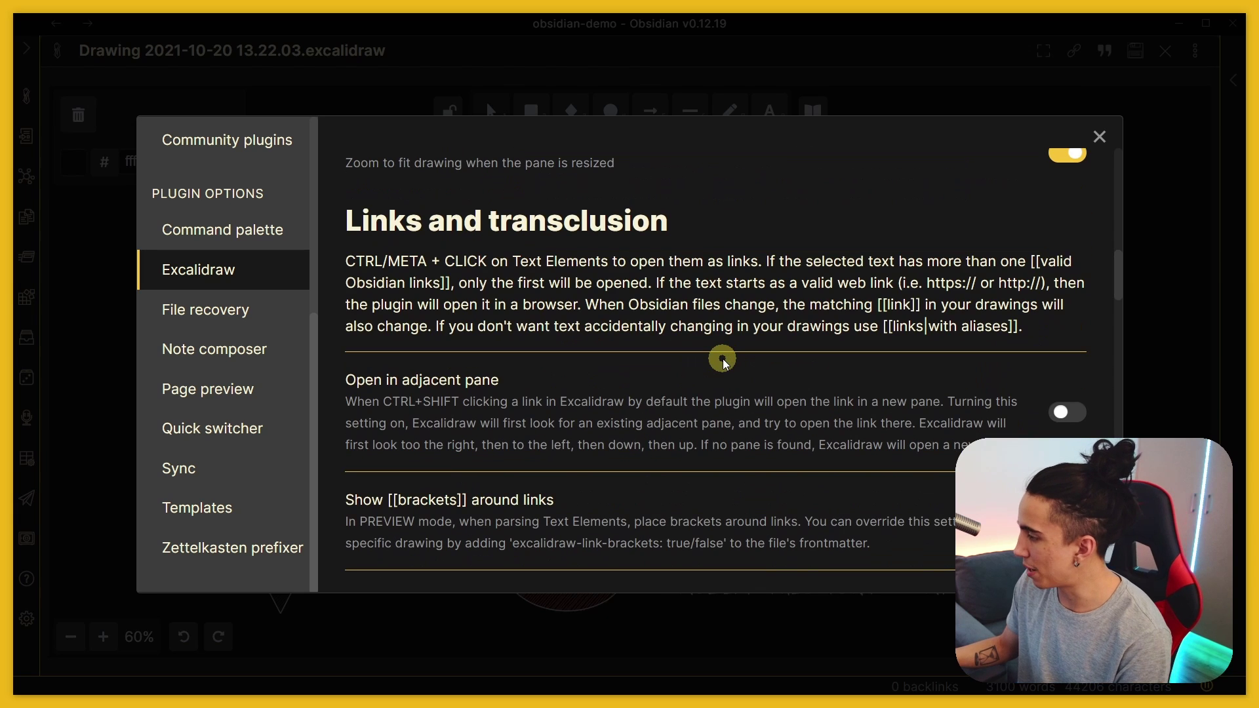
pyautogui.scroll(-10, 438, 391)
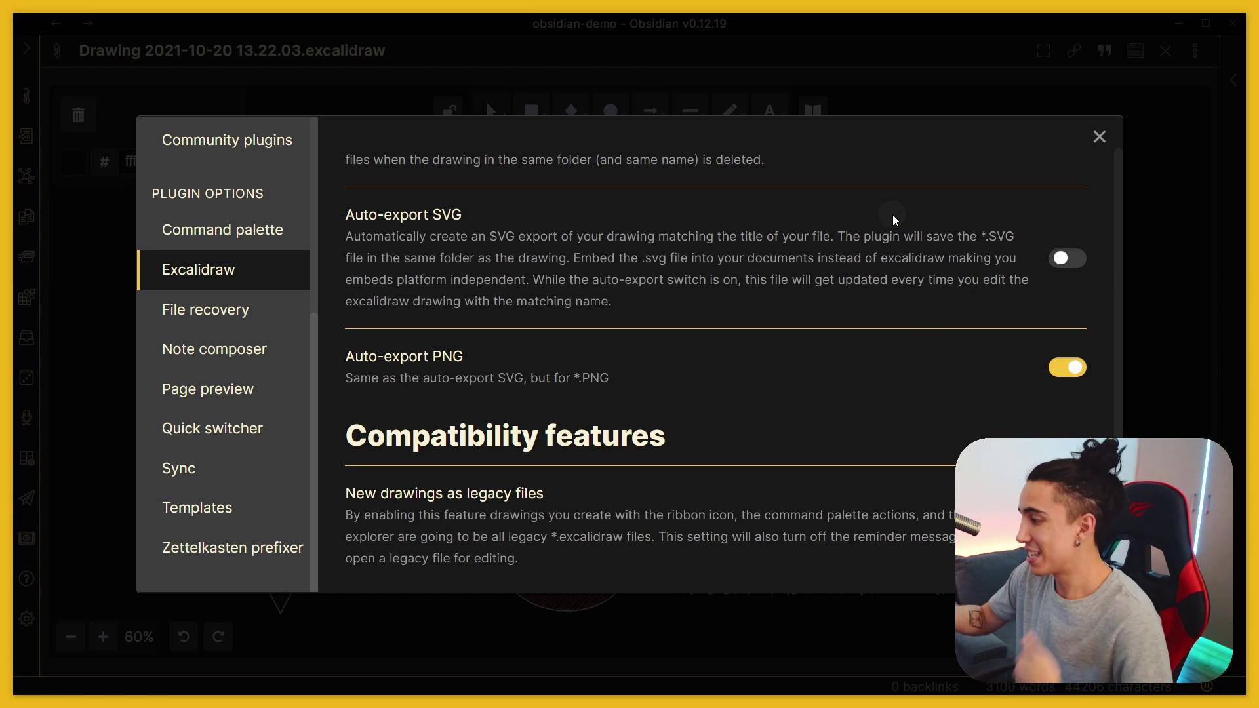
# Step: Close settings, show the file list, and view the auto-exported Drawing PNG in the Excalidraw folder
pyautogui.click(1096, 138)
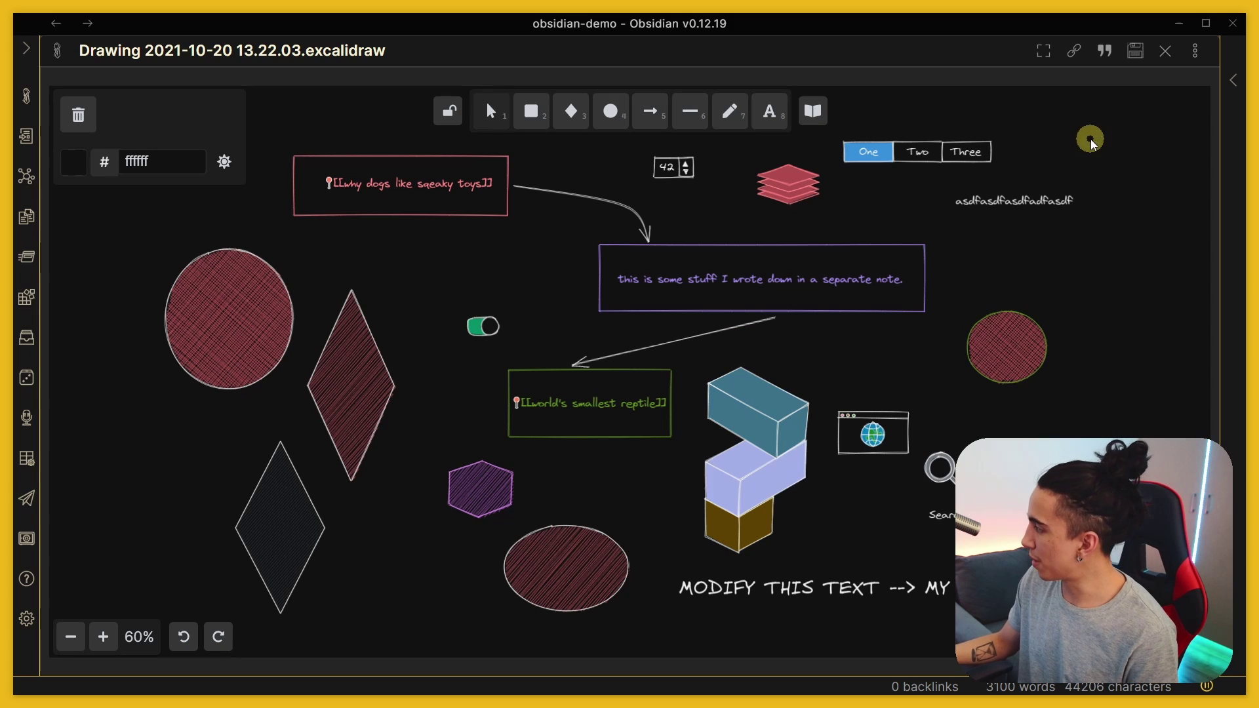
pyautogui.hotkey('ctrl', 'shift', 'l')
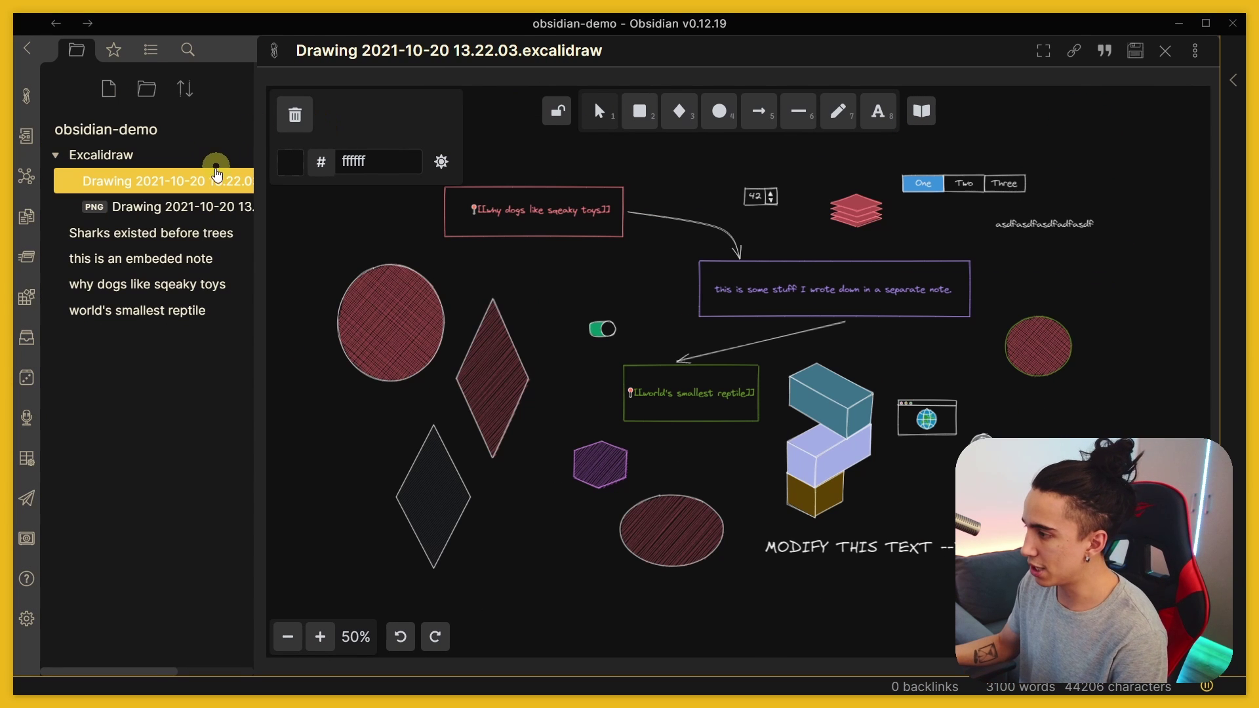
pyautogui.click(214, 207)
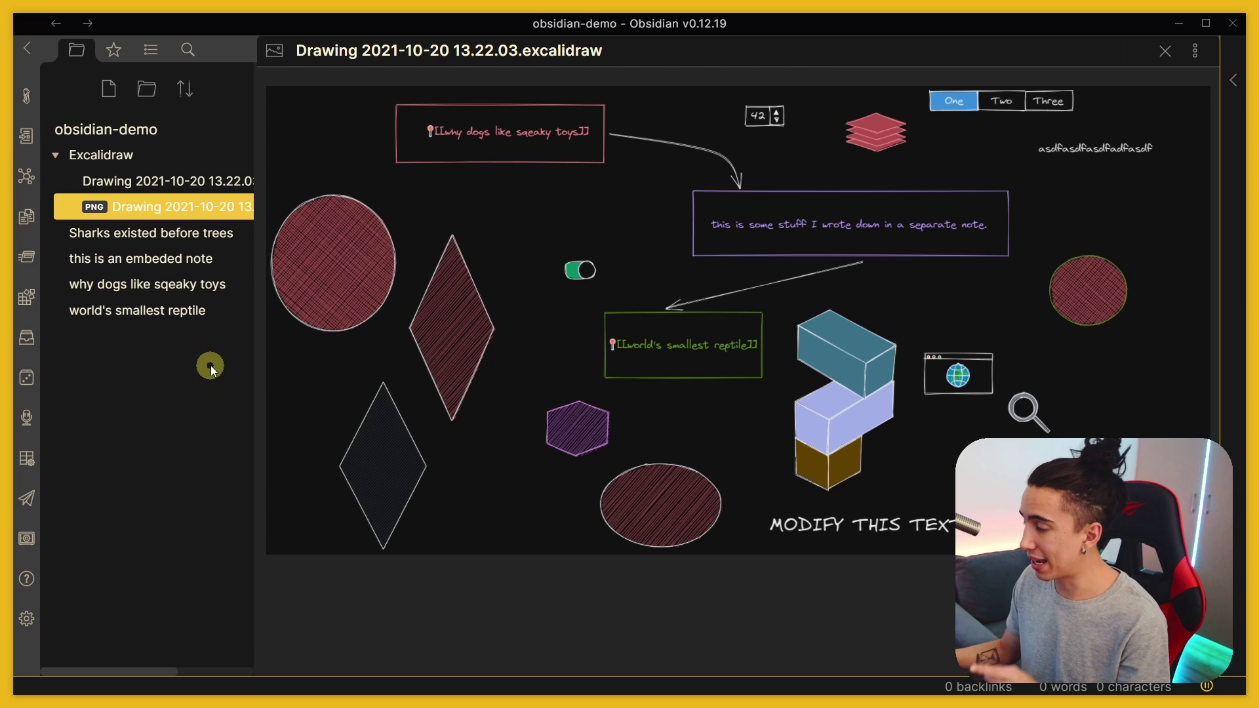
# Step: Create note 'embeding excalidraw test' with a '!'-prefixed link embedding the Excalidraw drawing, shown in preview
pyautogui.click(110, 93)
pyautogui.write('embeding excalidraw test')
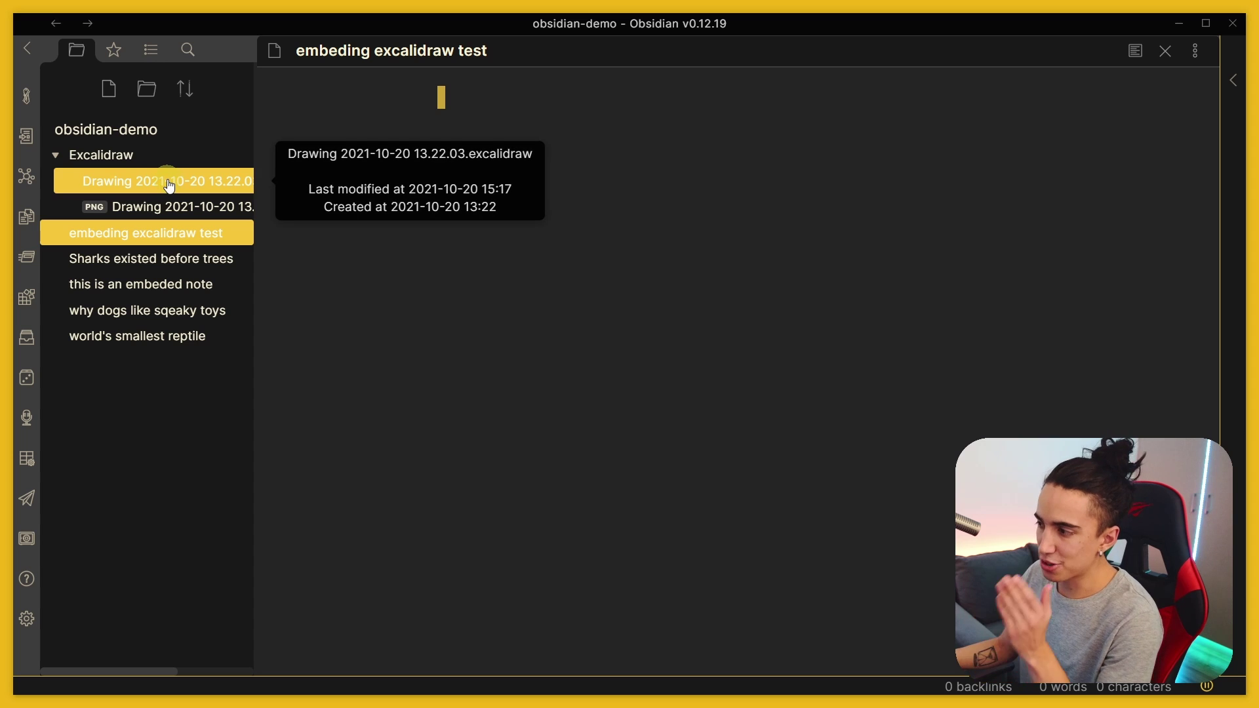
pyautogui.moveTo(169, 187); pyautogui.dragTo(449, 118)
pyautogui.click(457, 95)
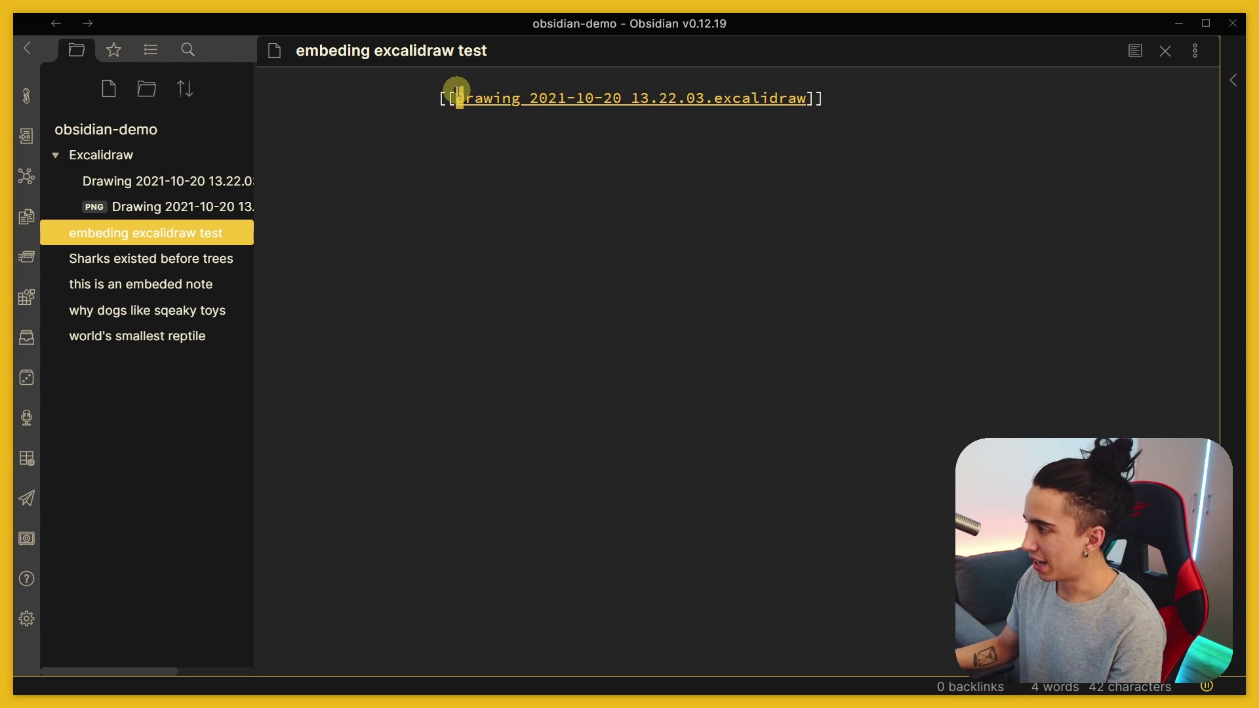
pyautogui.write('!')
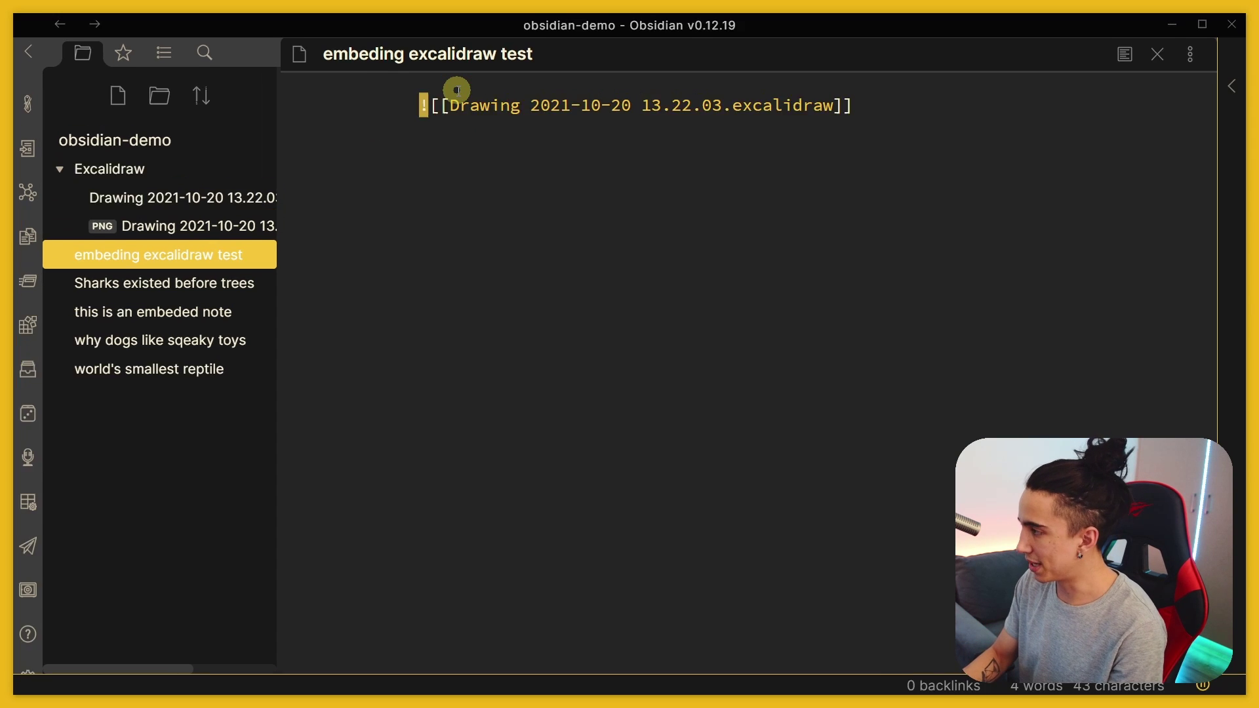
pyautogui.hotkey('ctrl', 'e')
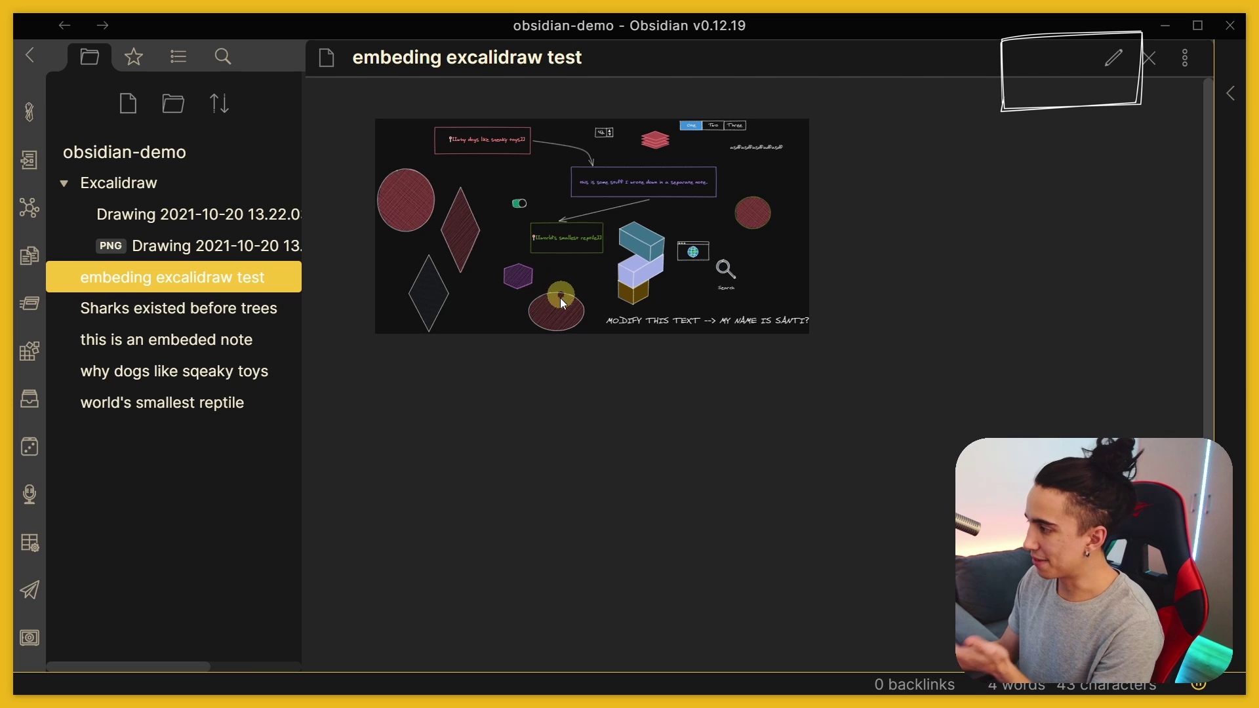
# Step: Confirm the embed opens the drawing, then embed the PNG export below it and preview
pyautogui.click(557, 253)
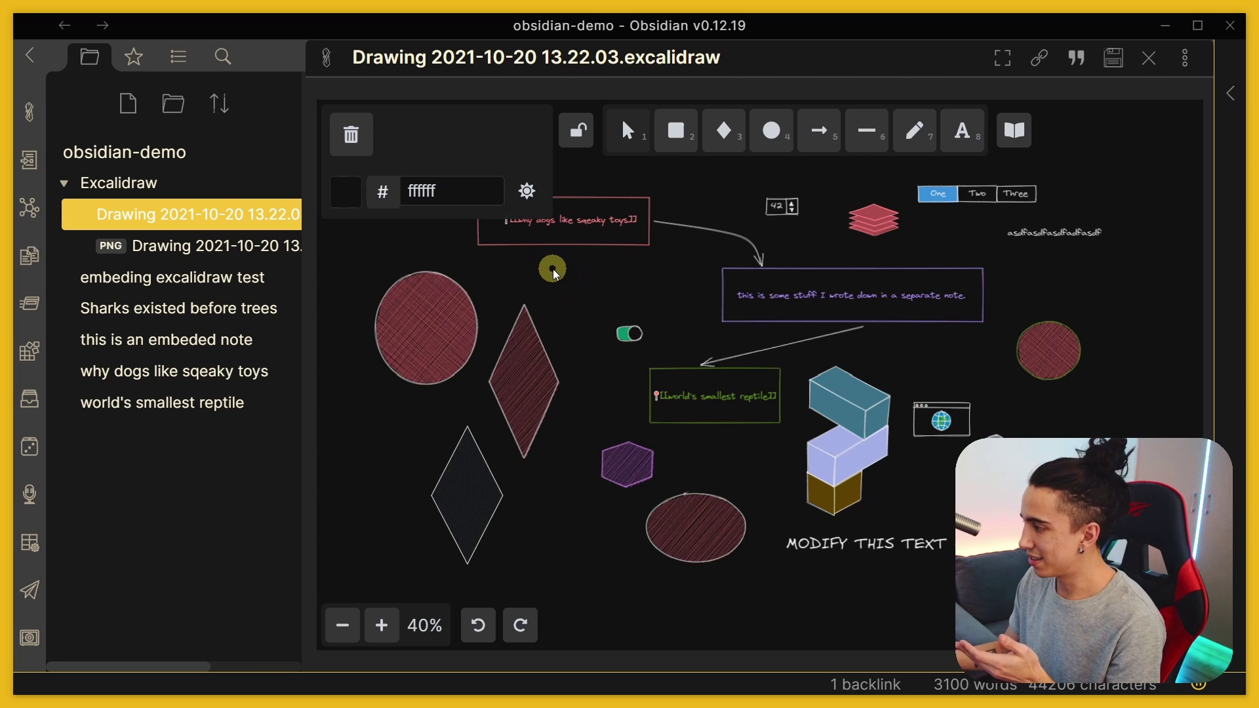
pyautogui.hotkey('ctrl', 'alt', 'Left')
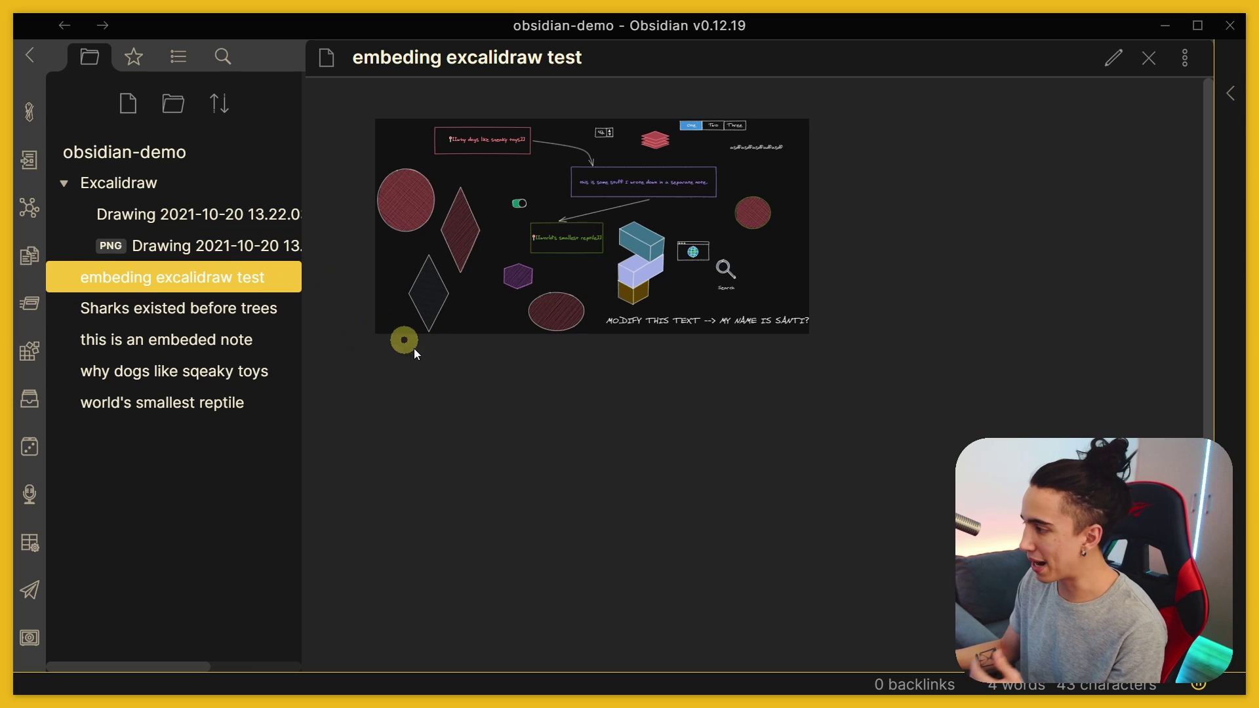
pyautogui.hotkey('ctrl', 'e')
pyautogui.click(424, 365)
pyautogui.press('Return')
pyautogui.press('Return')
pyautogui.moveTo(242, 246); pyautogui.dragTo(470, 176)
pyautogui.hotkey('ctrl', 'e')
# Step: Review both rendered embeds and go to the exported PNG file
pyautogui.scroll(-5, 585, 493)
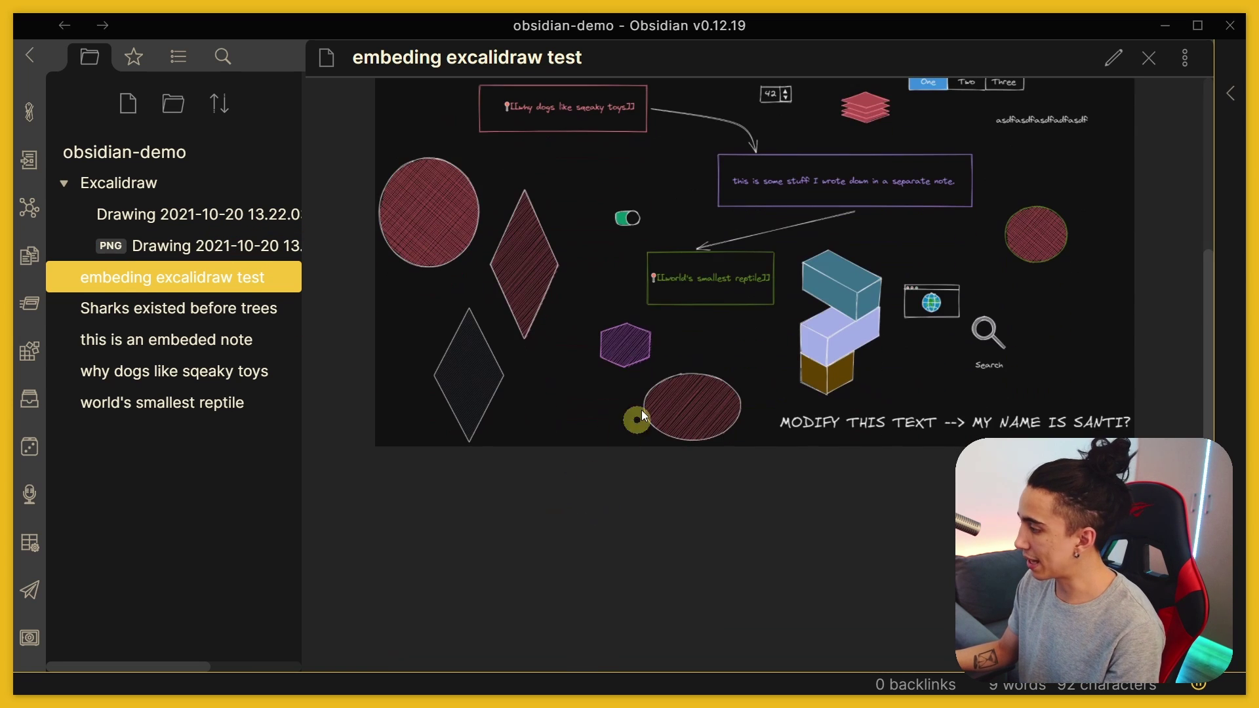
pyautogui.scroll(2, 682, 354)
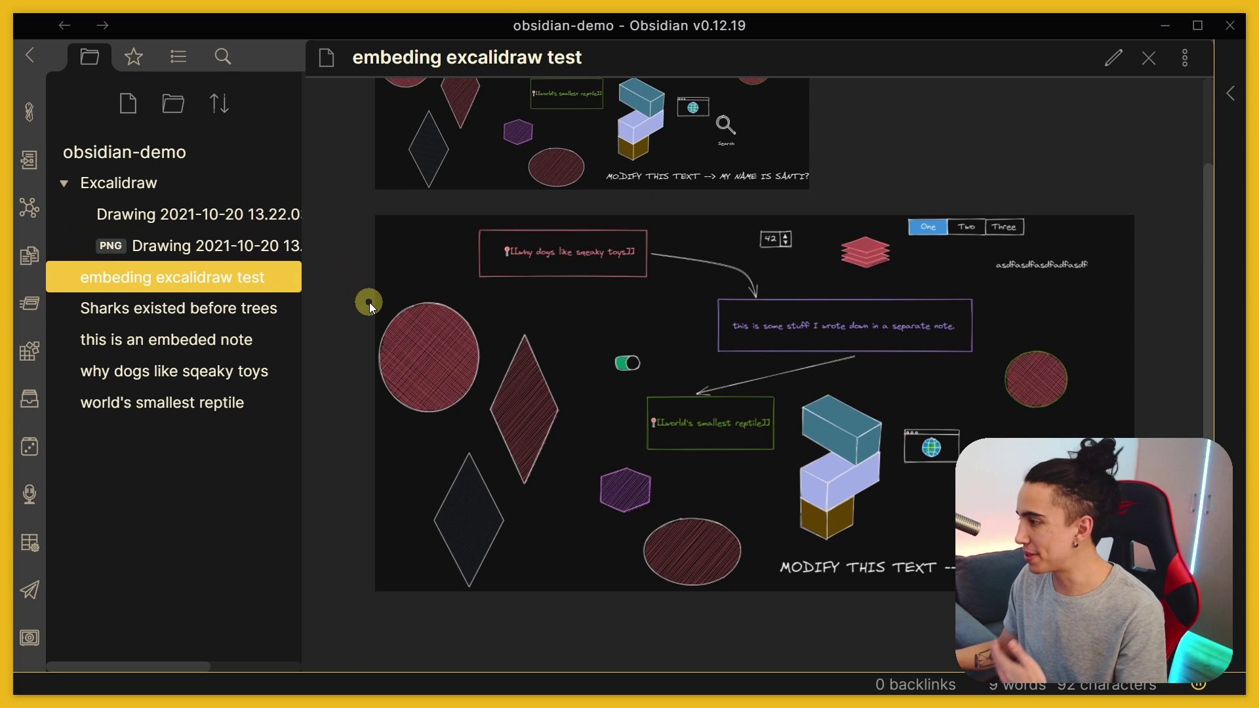
pyautogui.scroll(2, 395, 188)
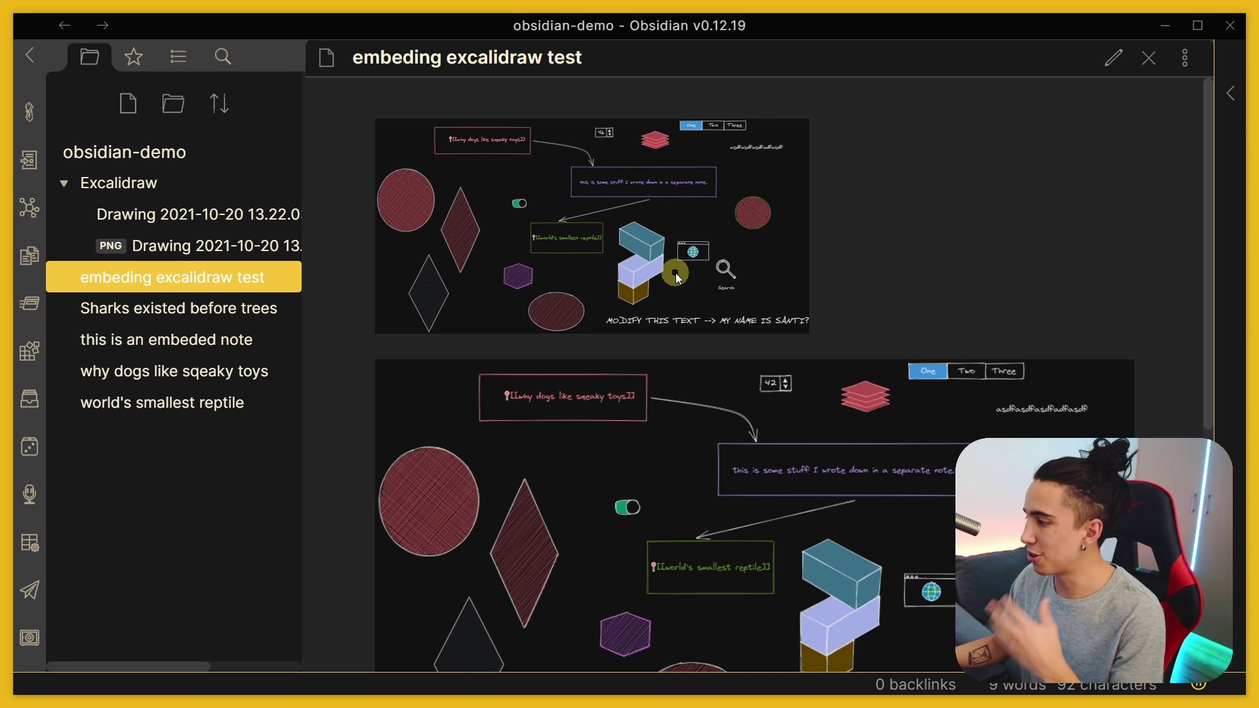
pyautogui.scroll(-2, 655, 269)
pyautogui.click(265, 255)
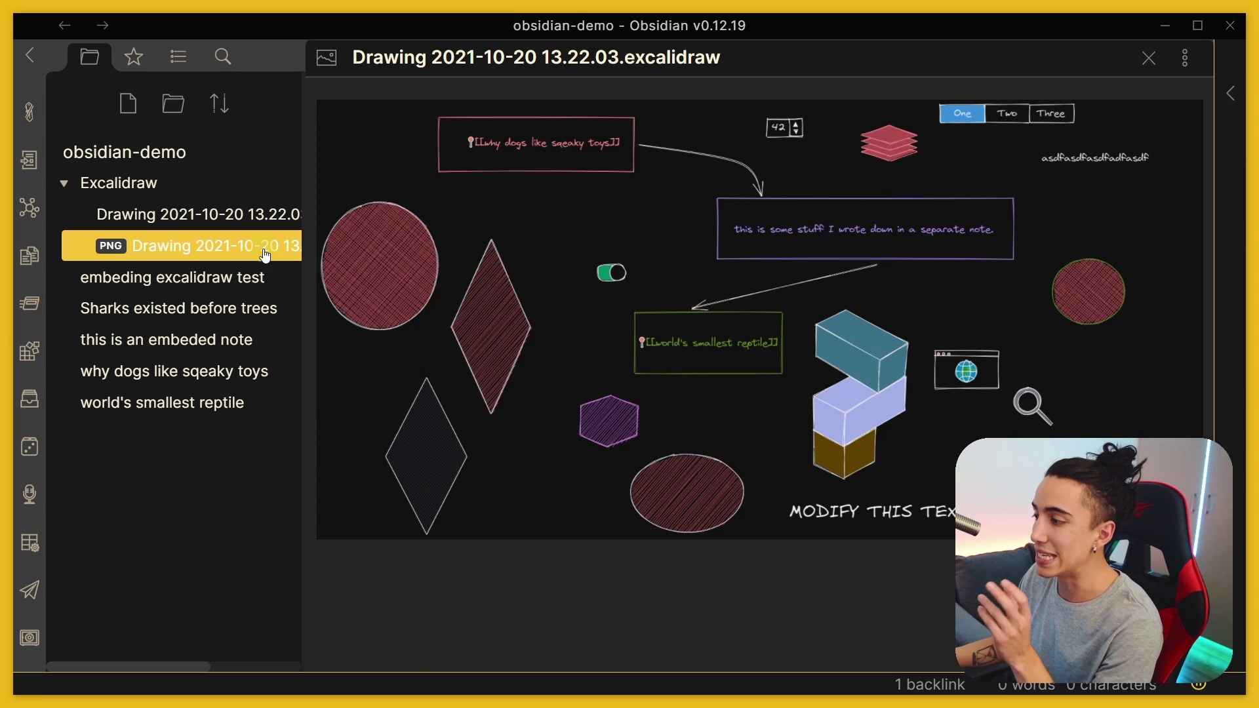
# Step: Reopen the drawing and zoom out to 50%, framing all shapes, notes and the MODIFY THIS TEXT line
pyautogui.click(422, 292)
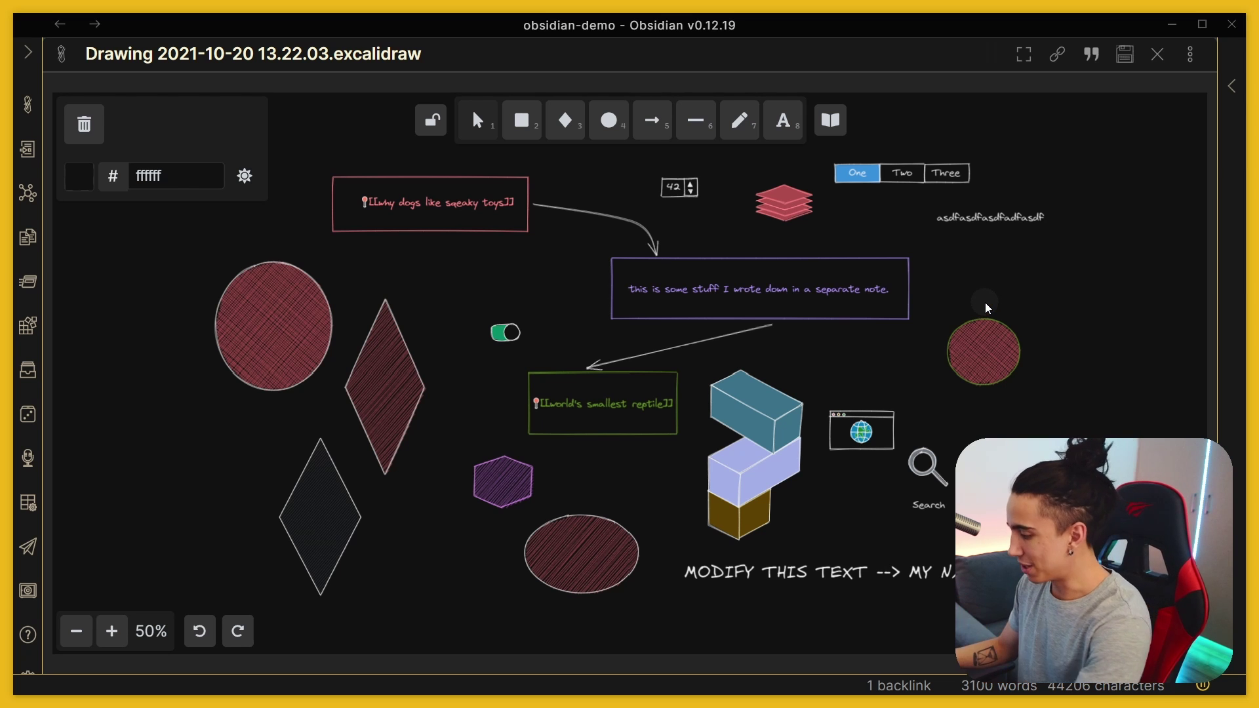
pyautogui.scroll(3, 1010, 593)
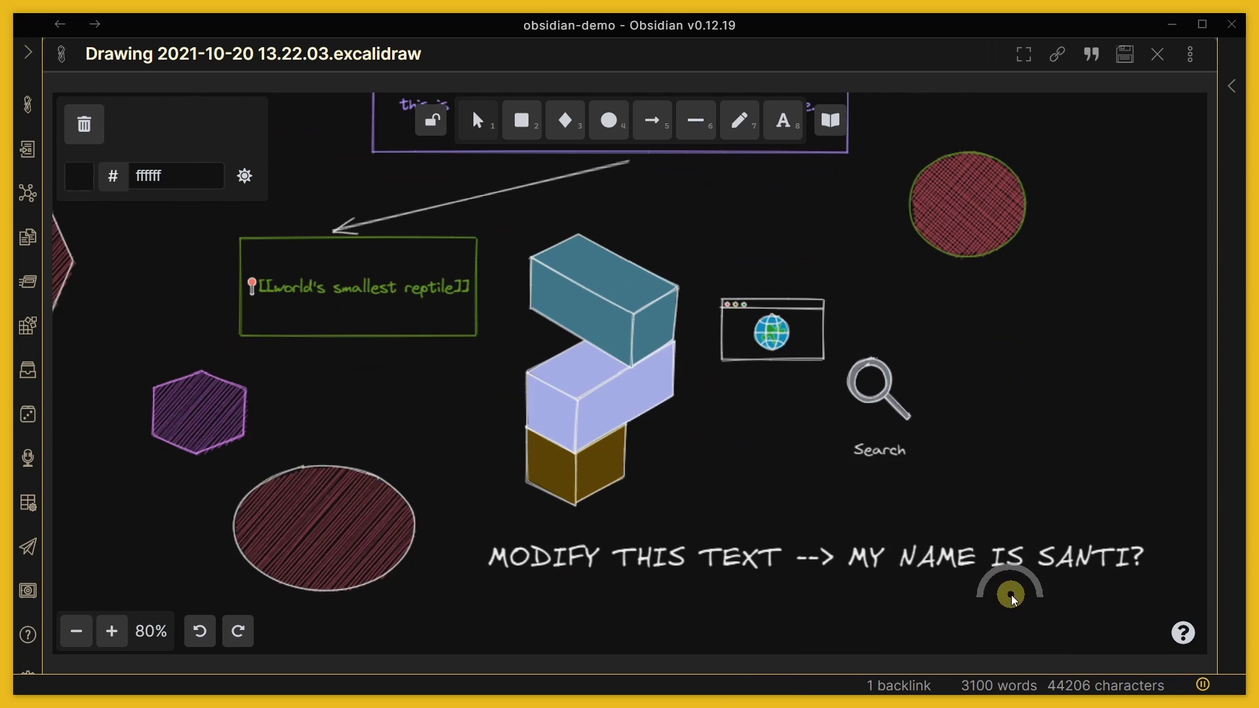
pyautogui.moveTo(778, 557); pyautogui.dragTo(594, 483)
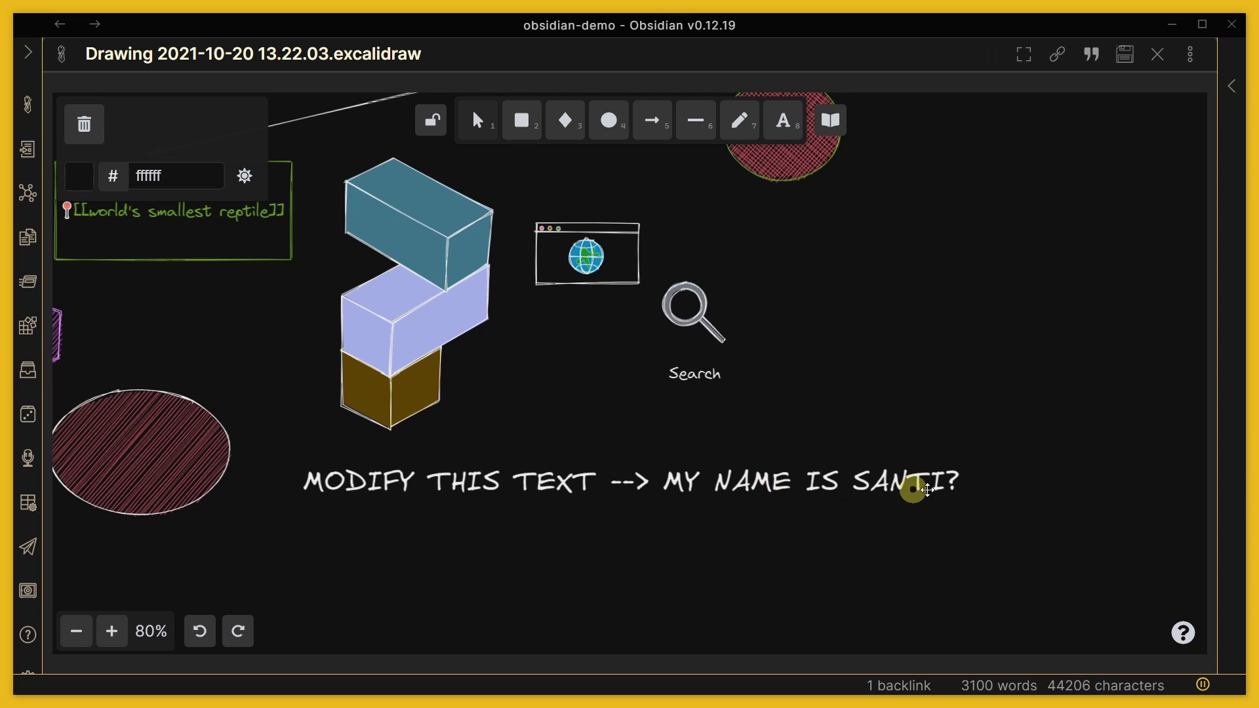
pyautogui.scroll(-3, 1059, 281)
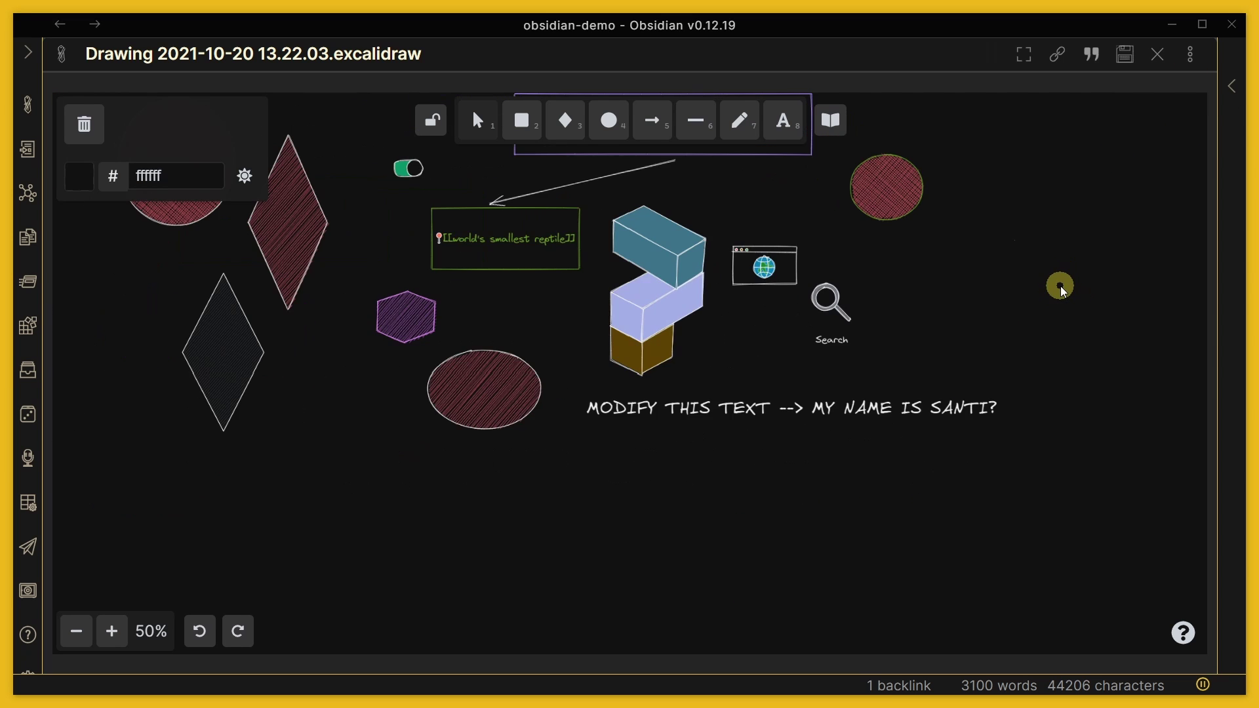
pyautogui.moveTo(1059, 280); pyautogui.dragTo(1085, 417)
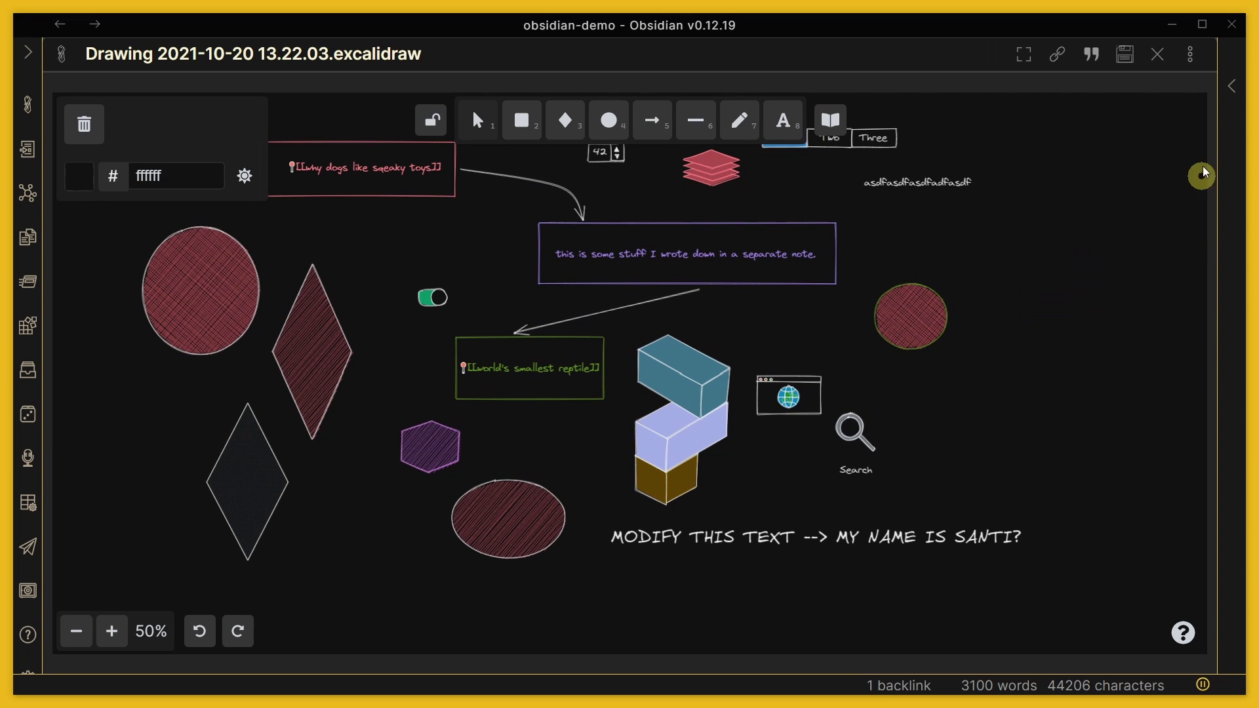
# Step: Switch the drawing to its markdown source via More options, in edit mode, and scroll through it
pyautogui.click(1195, 62)
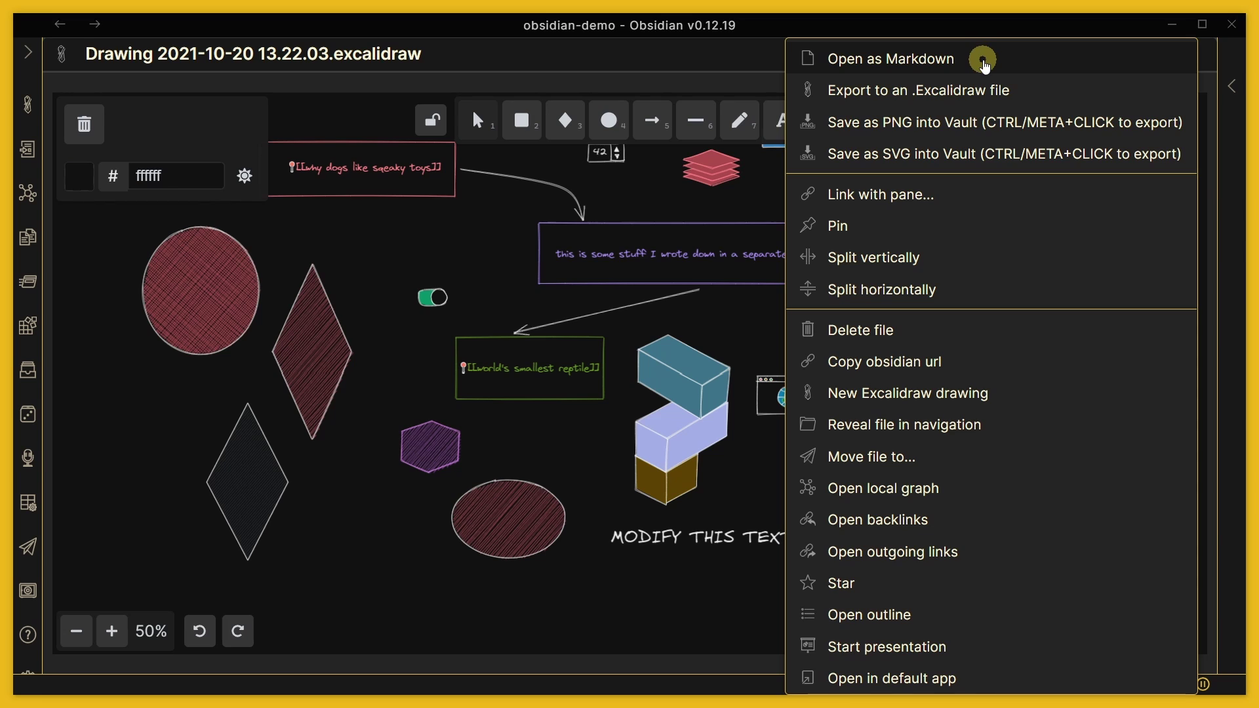
pyautogui.click(1138, 51)
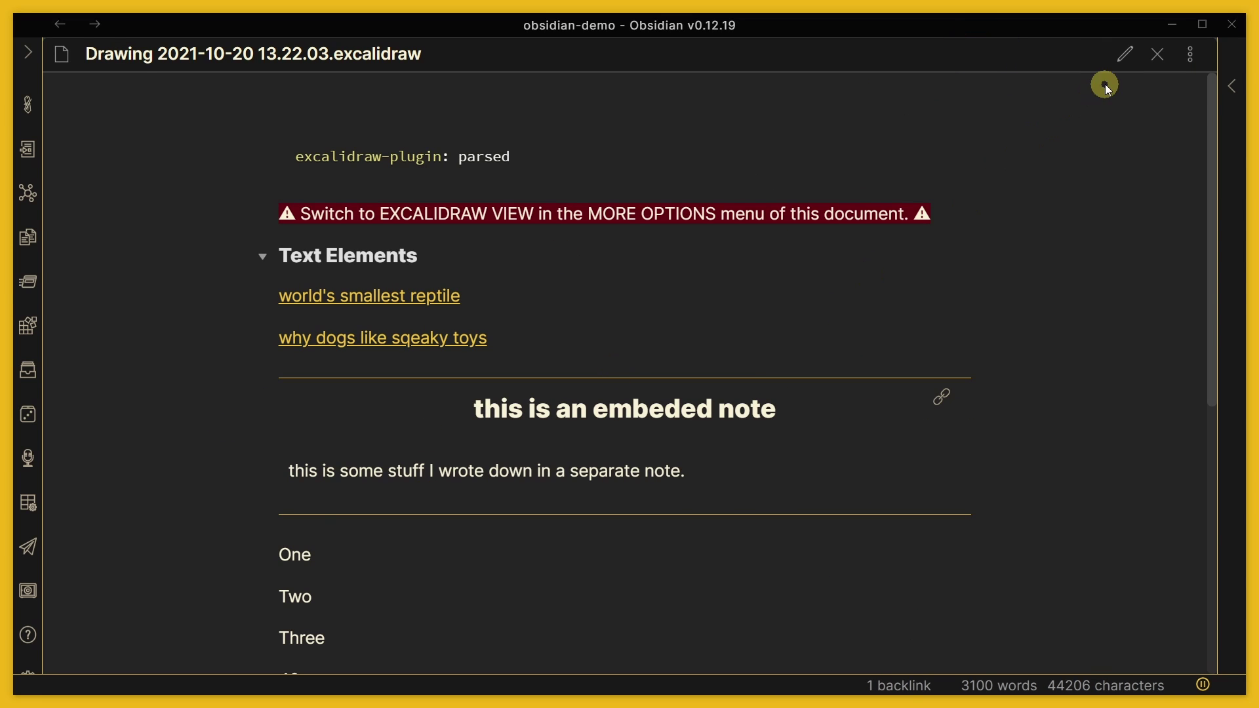
pyautogui.click(1125, 54)
pyautogui.scroll(-6, 810, 450)
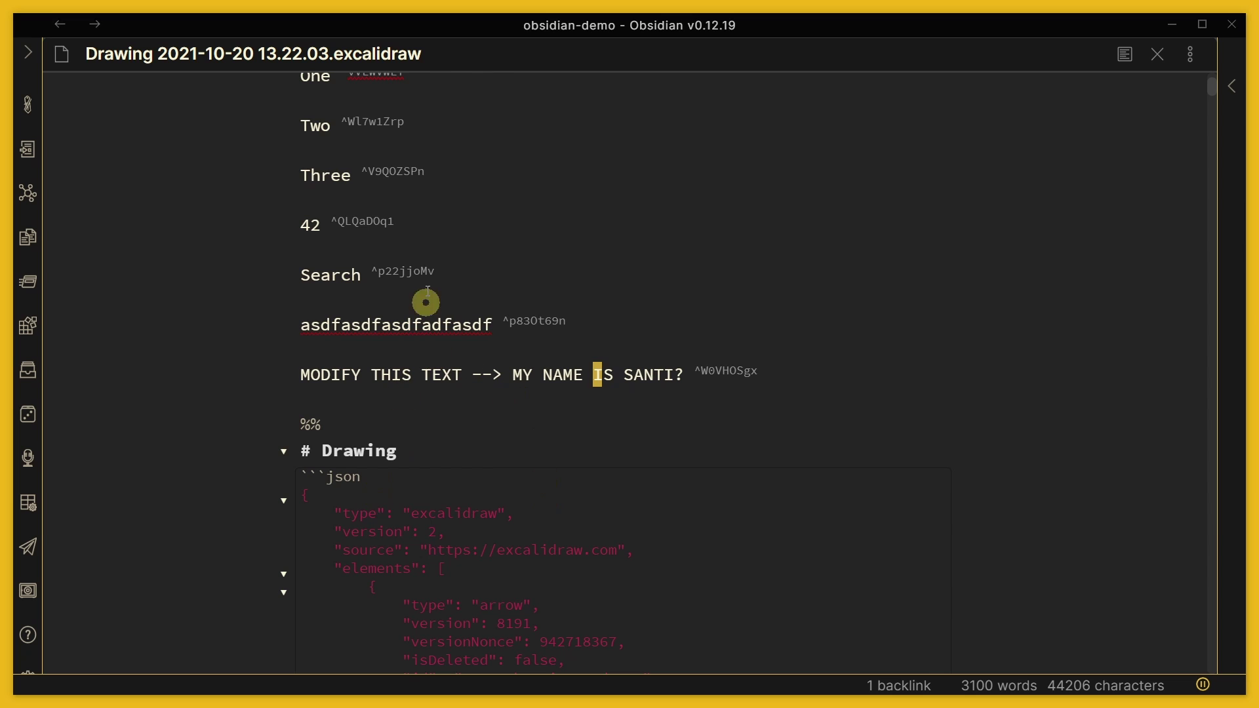
pyautogui.scroll(-4, 371, 371)
# Step: Select the block IDs of the SANTI? and asdfasdfasdfadfasdf text elements
pyautogui.moveTo(337, 198); pyautogui.dragTo(554, 533)
pyautogui.click(548, 413)
pyautogui.scroll(4, 601, 459)
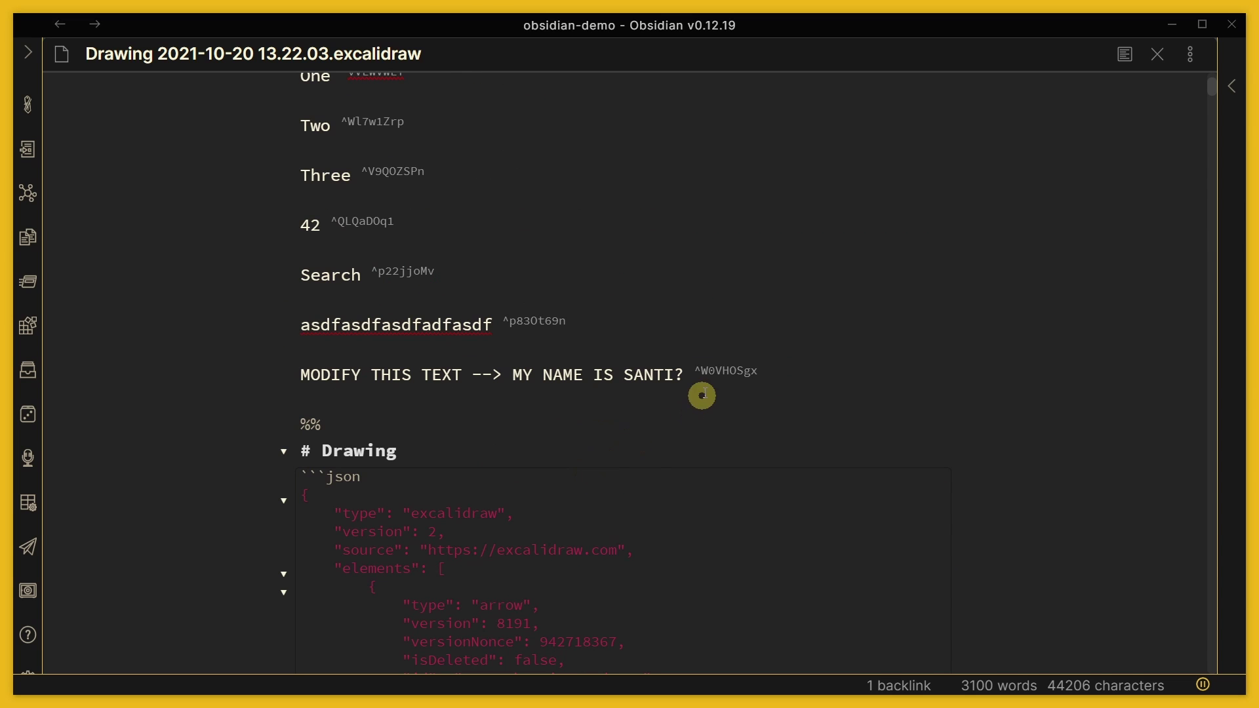
pyautogui.moveTo(691, 378); pyautogui.dragTo(793, 370)
pyautogui.doubleClick(520, 320)
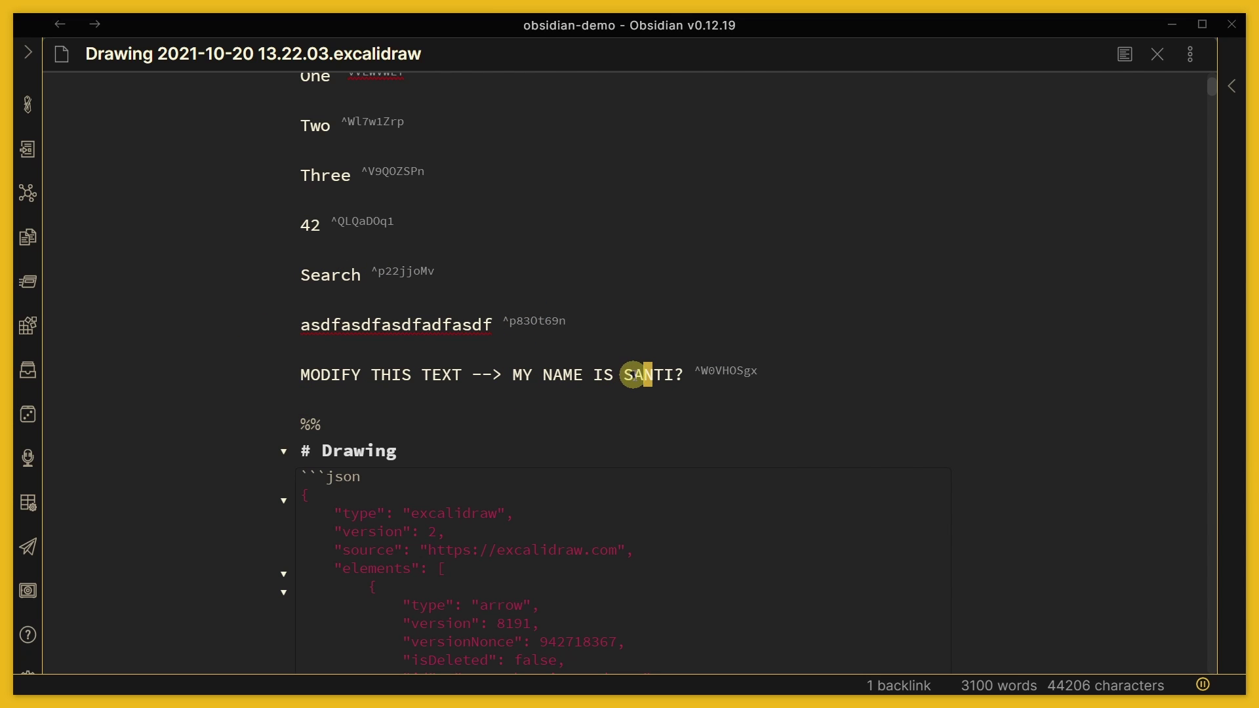
# Step: Change the bottom line to MY NAME IS SLIM SHADY in markdown, check the drawing, and close the markdown pane
pyautogui.hotkey('ctrl', 'shift', 'e')
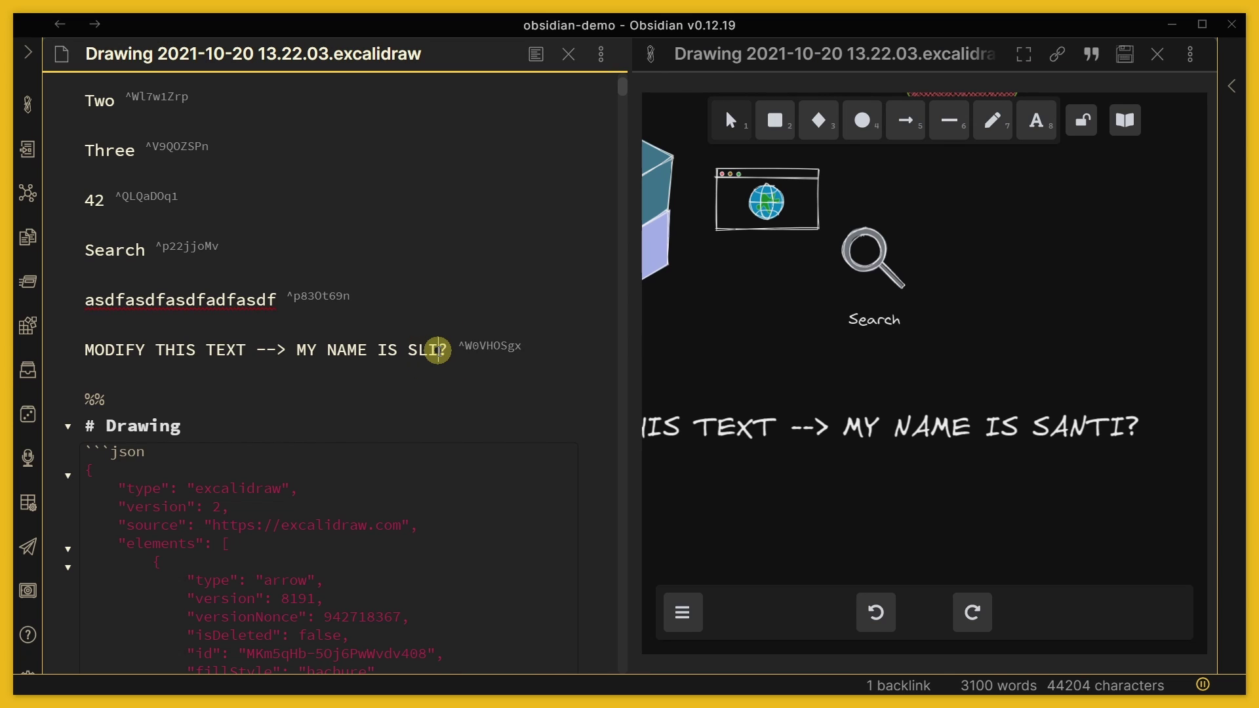
pyautogui.write('DY')
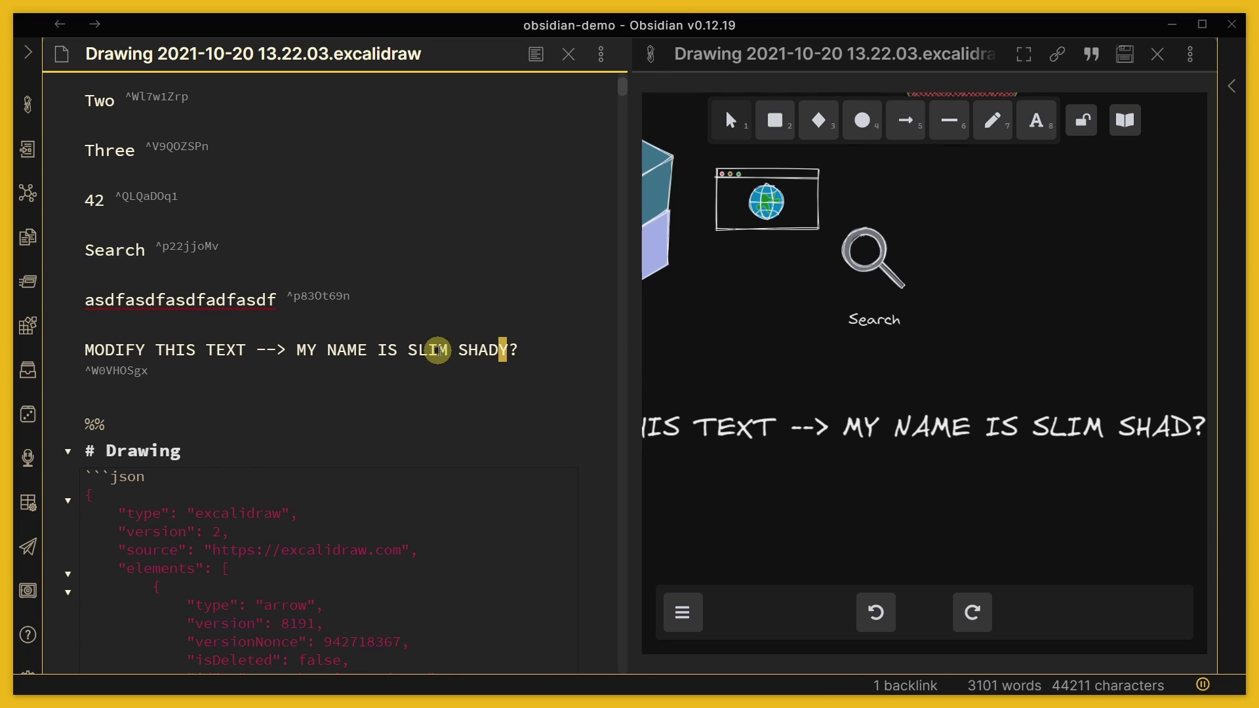
pyautogui.click(1043, 416)
pyautogui.click(520, 351)
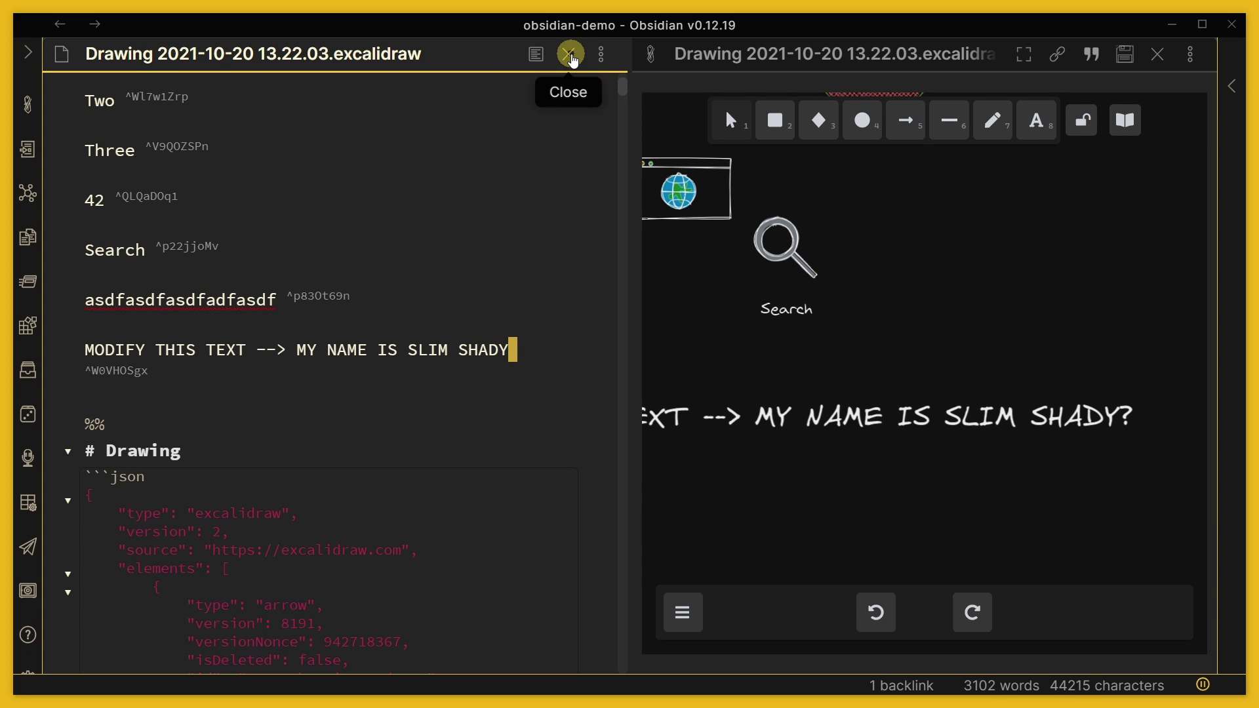
pyautogui.click(568, 53)
# Step: Edit the bottom text on the canvas back to MY NAME IS SANTI
pyautogui.scroll(3, 1082, 576)
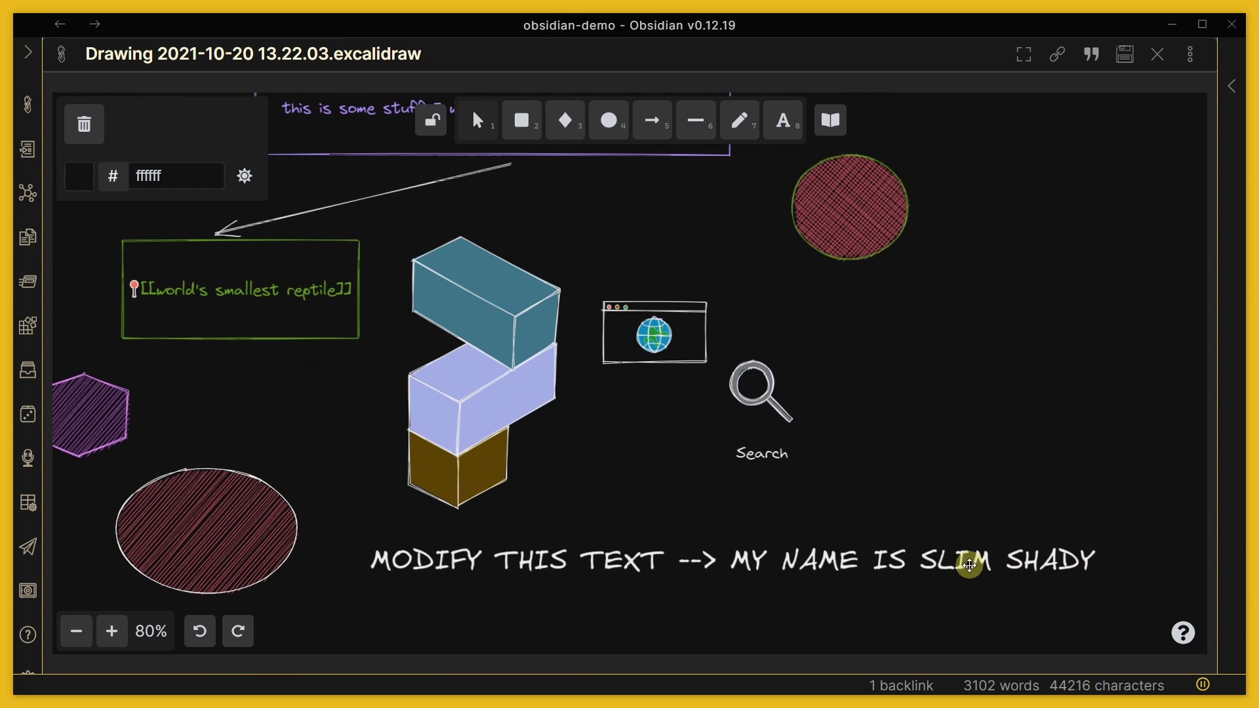
pyautogui.click(962, 572)
pyautogui.doubleClick(976, 558)
pyautogui.click(1104, 557)
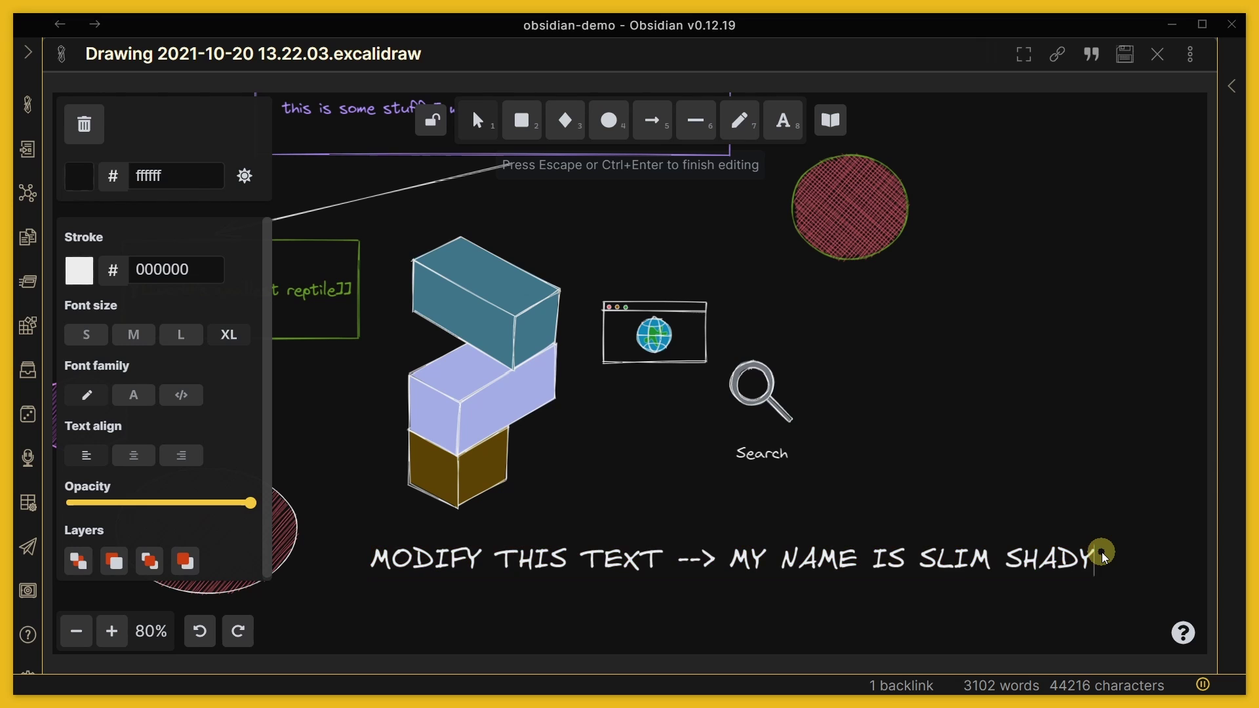
pyautogui.write('SANT')
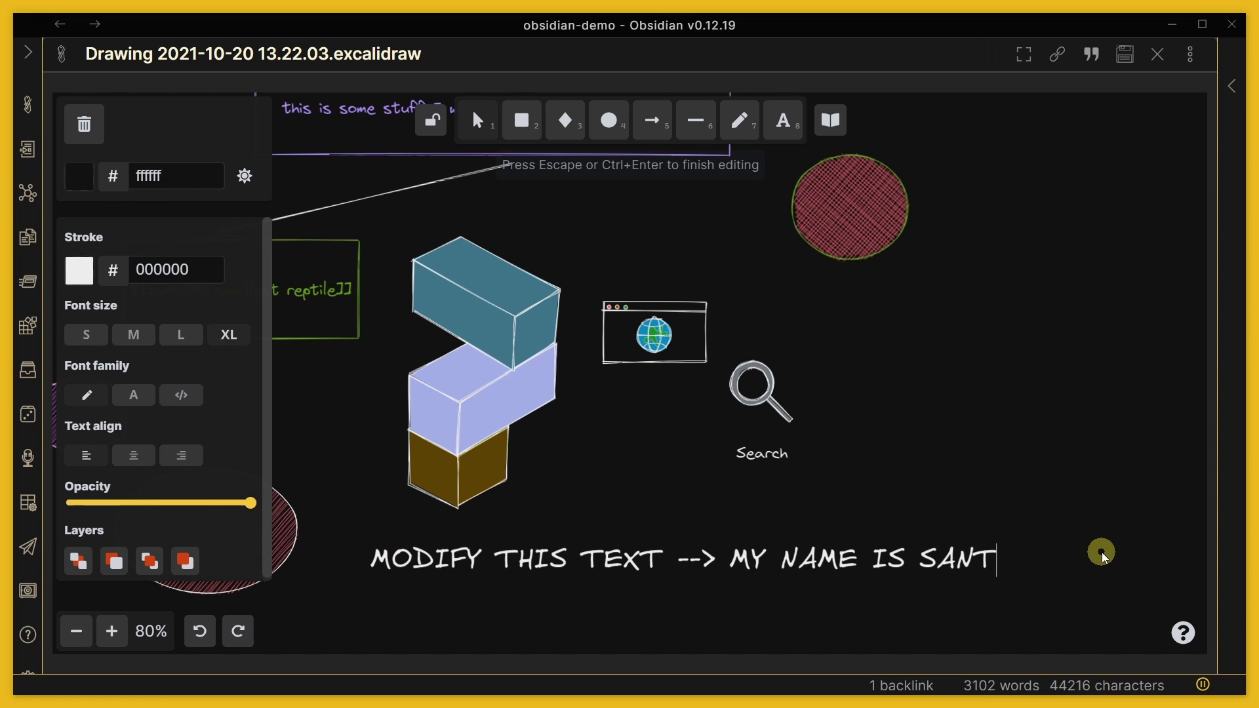
pyautogui.write('I')
pyautogui.press('Escape')
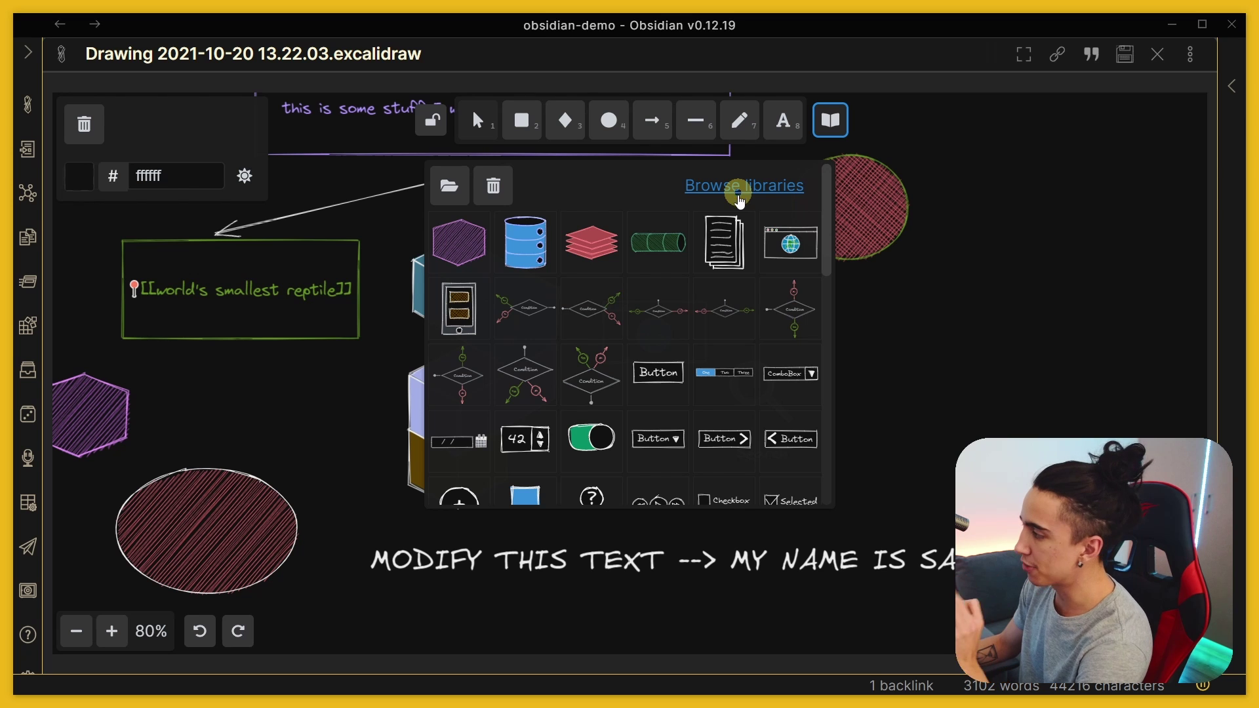
# Step: Go from the shape library panel to the online Excalidraw Libraries page
pyautogui.scroll(-5, 695, 380)
pyautogui.scroll(5, 715, 295)
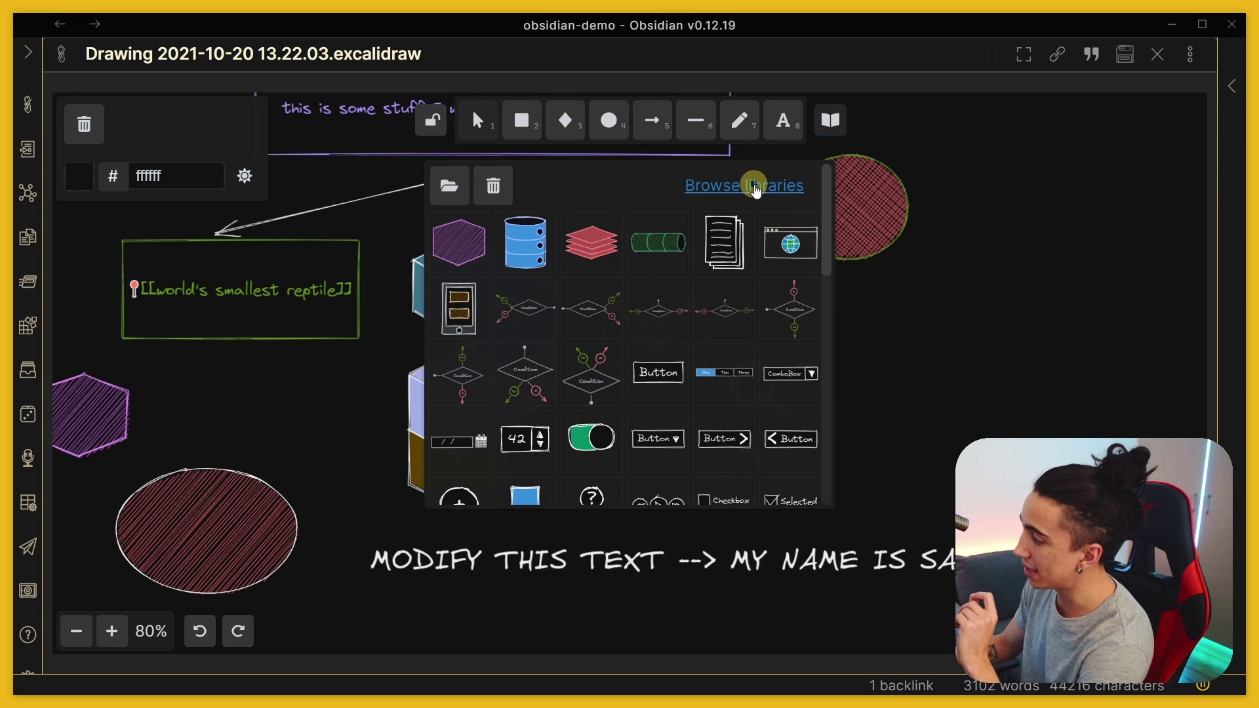
pyautogui.click(754, 187)
# Step: Get the AWS Simple Icons library file from the Excalidraw Libraries page, then bring up Task View
pyautogui.scroll(-4, 531, 418)
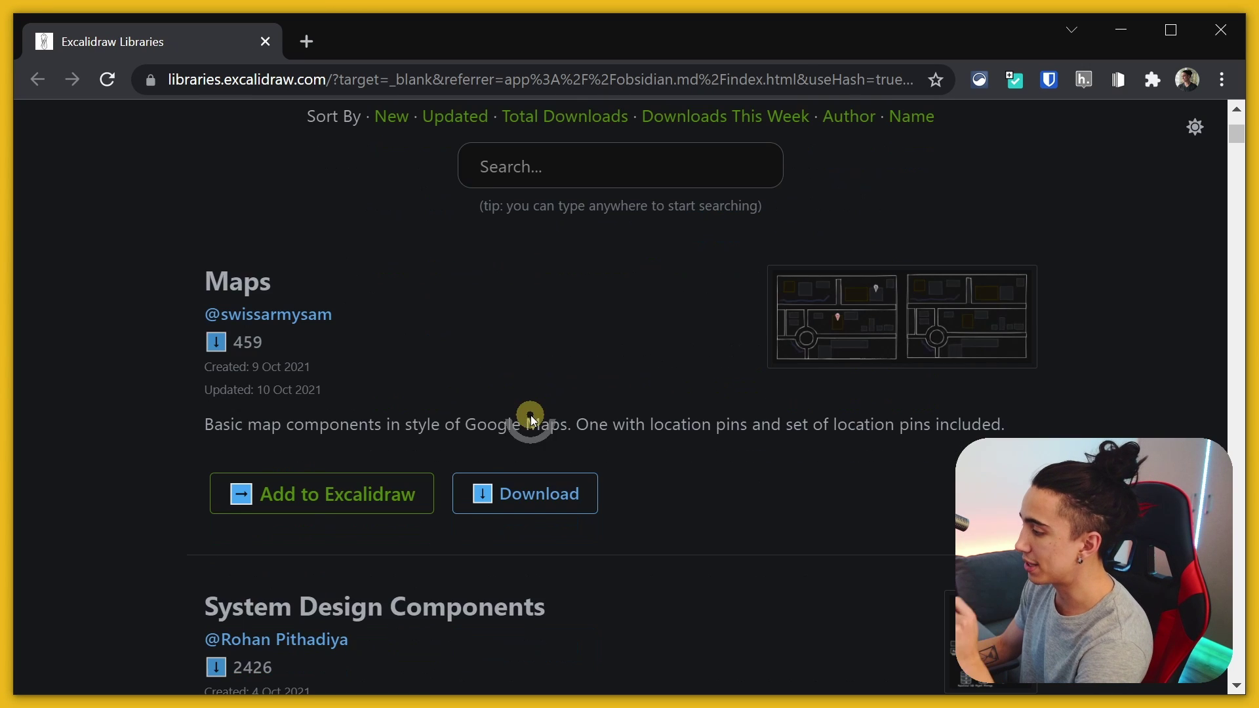
pyautogui.scroll(-9, 493, 401)
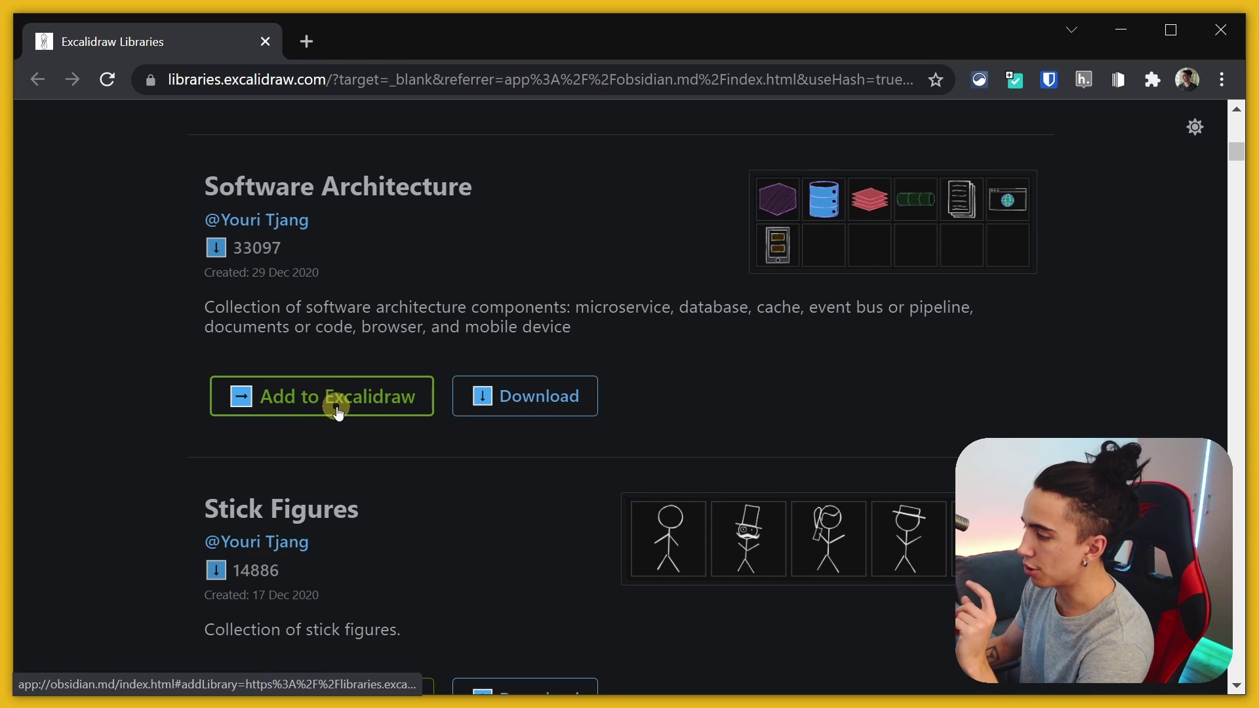
pyautogui.scroll(-2, 339, 393)
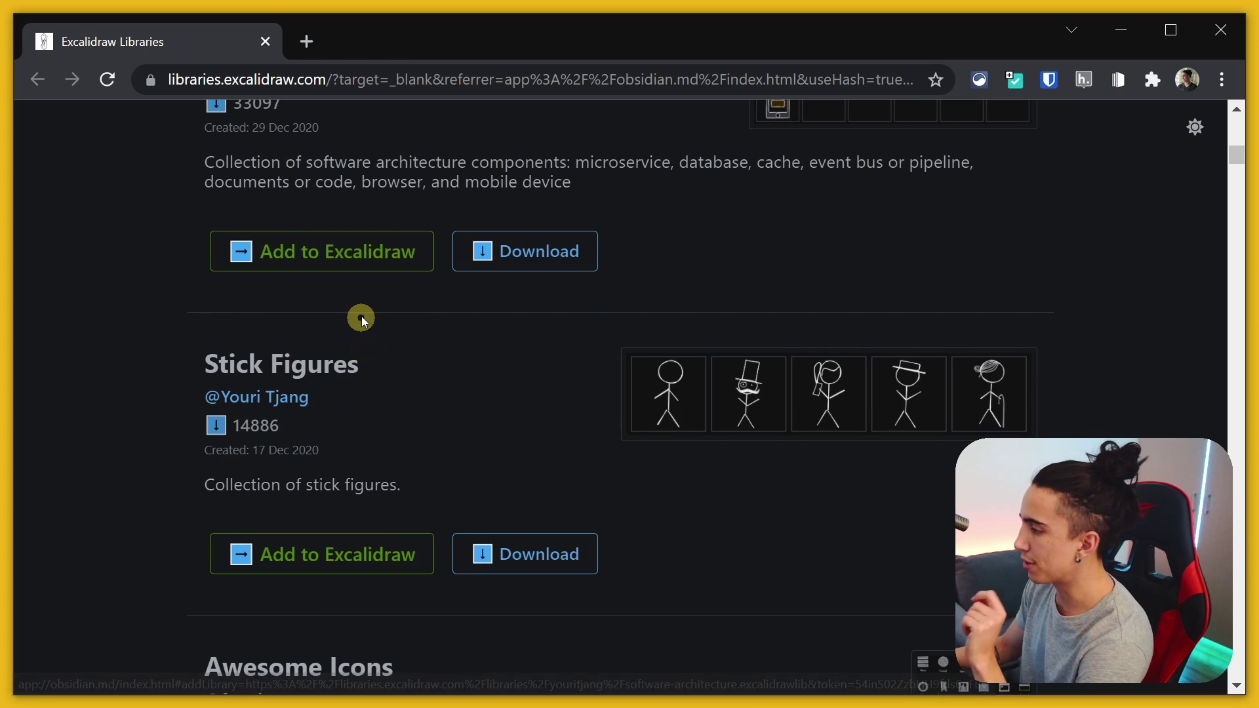
pyautogui.scroll(4, 395, 320)
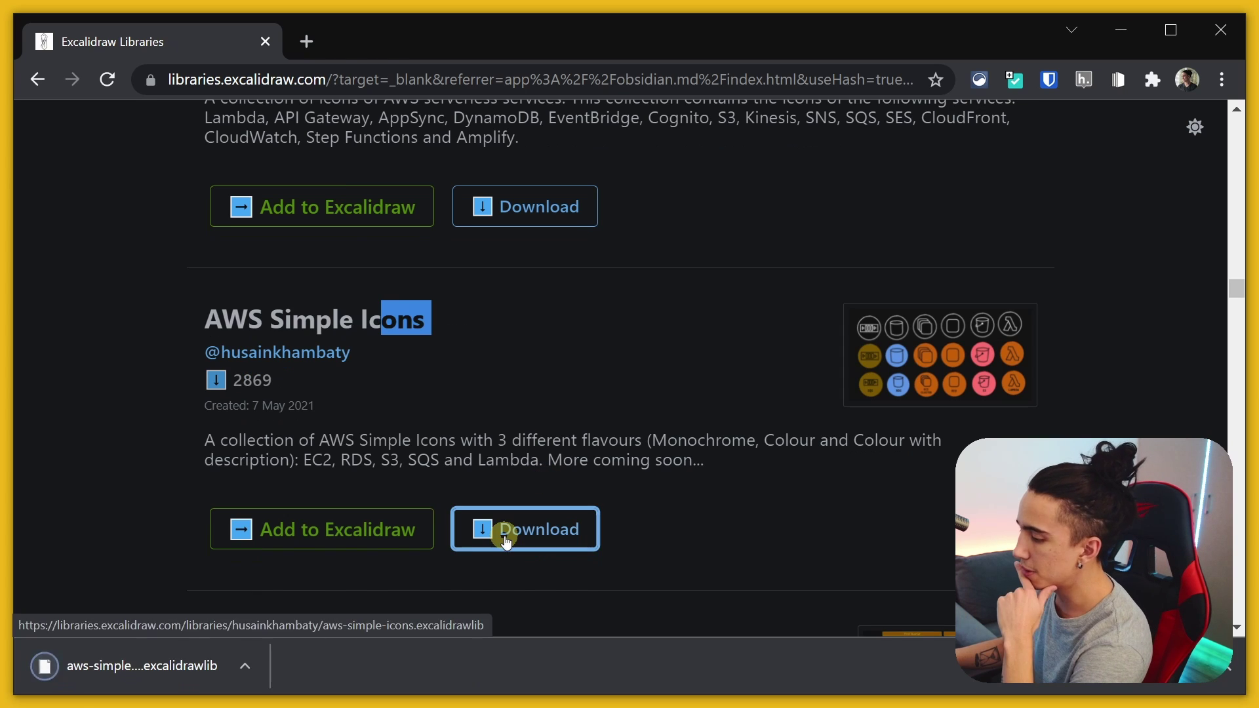
pyautogui.press('super+Tab')
# Step: Import the downloaded aws-simple-icons library into the Excalidraw library panel
pyautogui.click(475, 286)
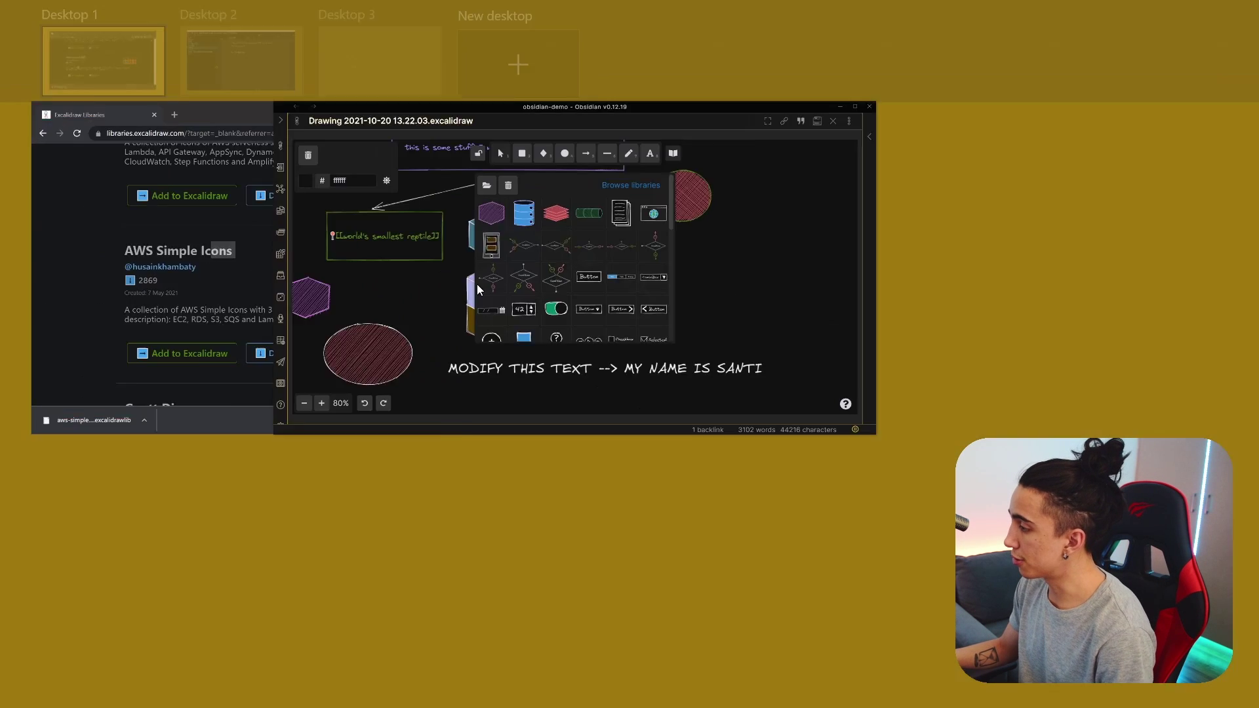
pyautogui.click(455, 195)
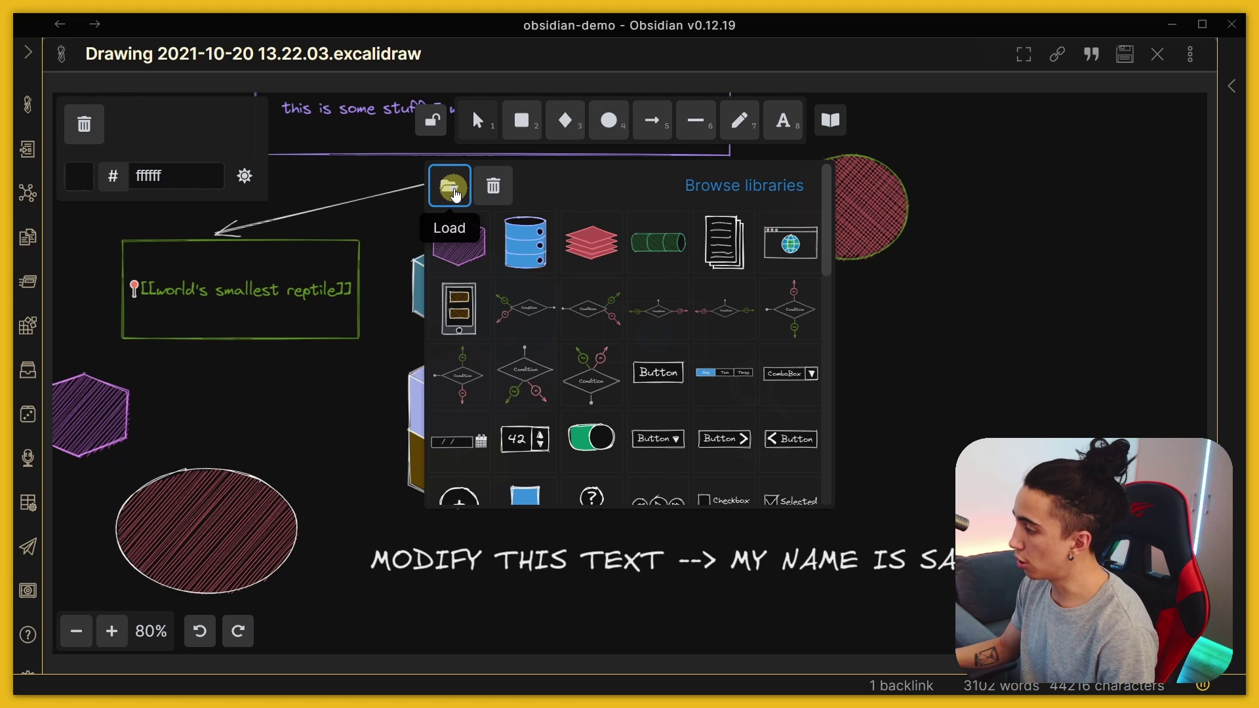
pyautogui.doubleClick(324, 170)
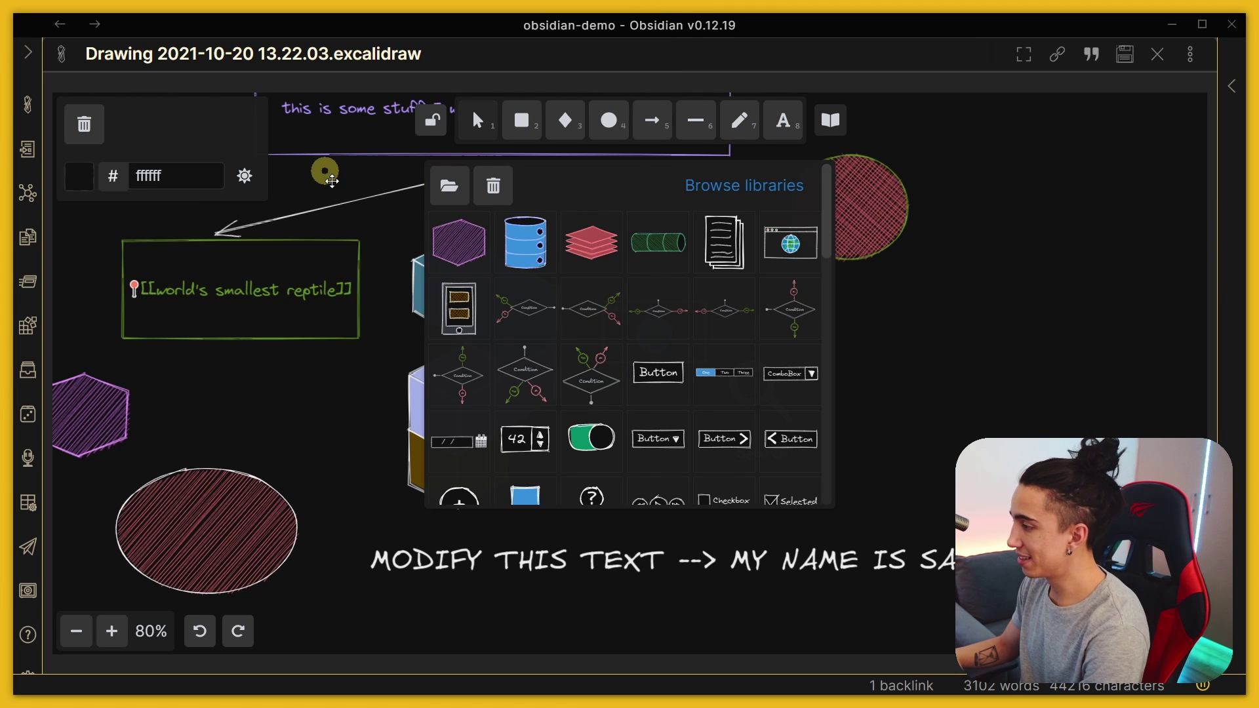
# Step: Insert the orange EC2 Cluster icon and move it into the empty space on the right
pyautogui.scroll(-10, 629, 393)
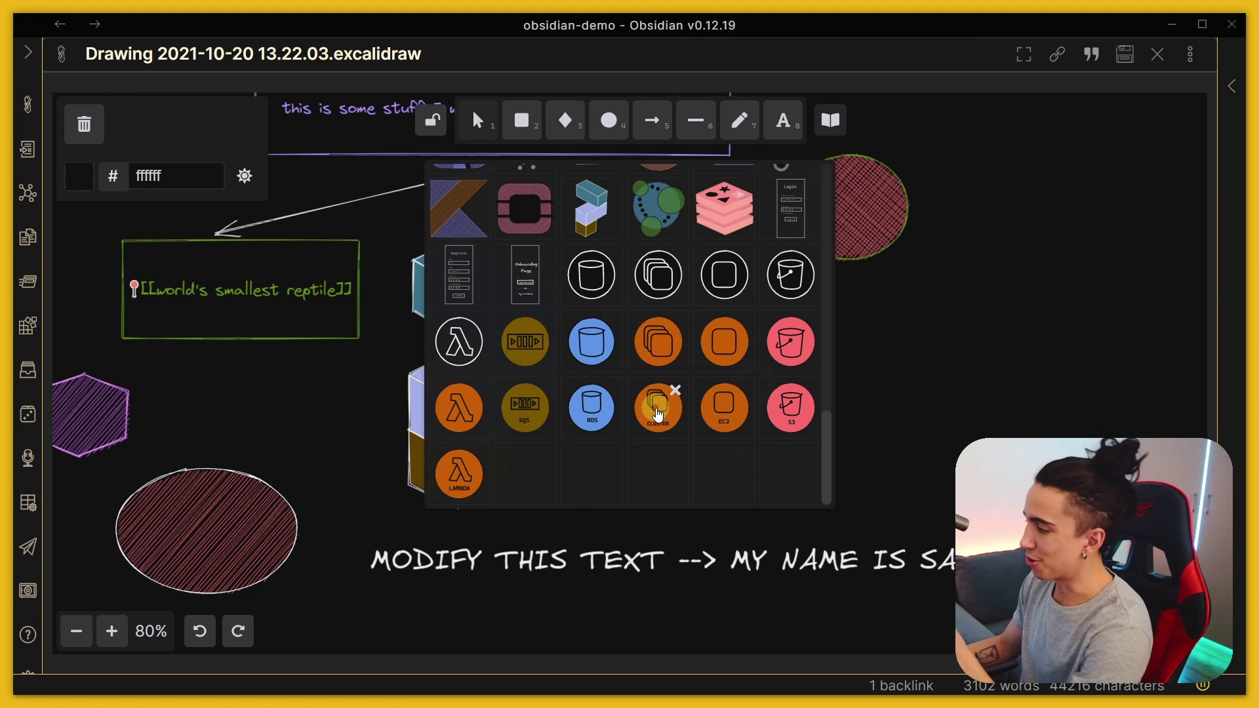
pyautogui.click(674, 349)
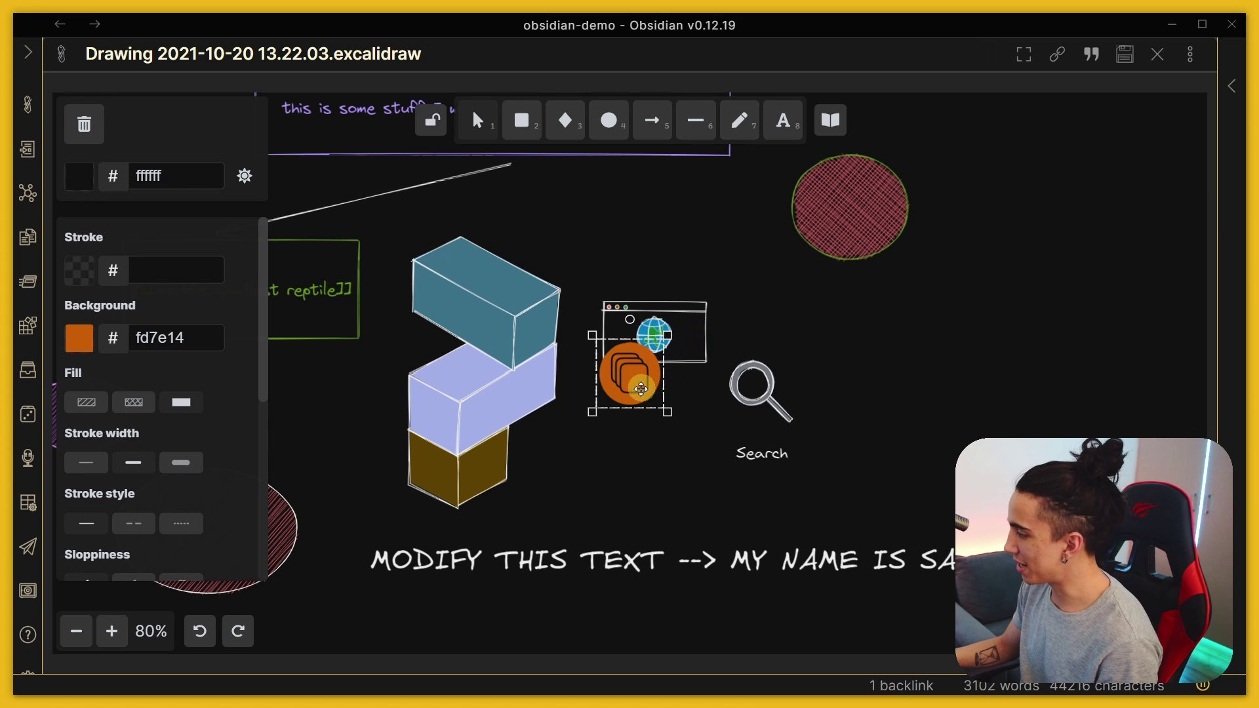
pyautogui.moveTo(641, 389); pyautogui.dragTo(956, 336)
# Step: Toggle the canvas to the light theme and back to dark
pyautogui.click(245, 182)
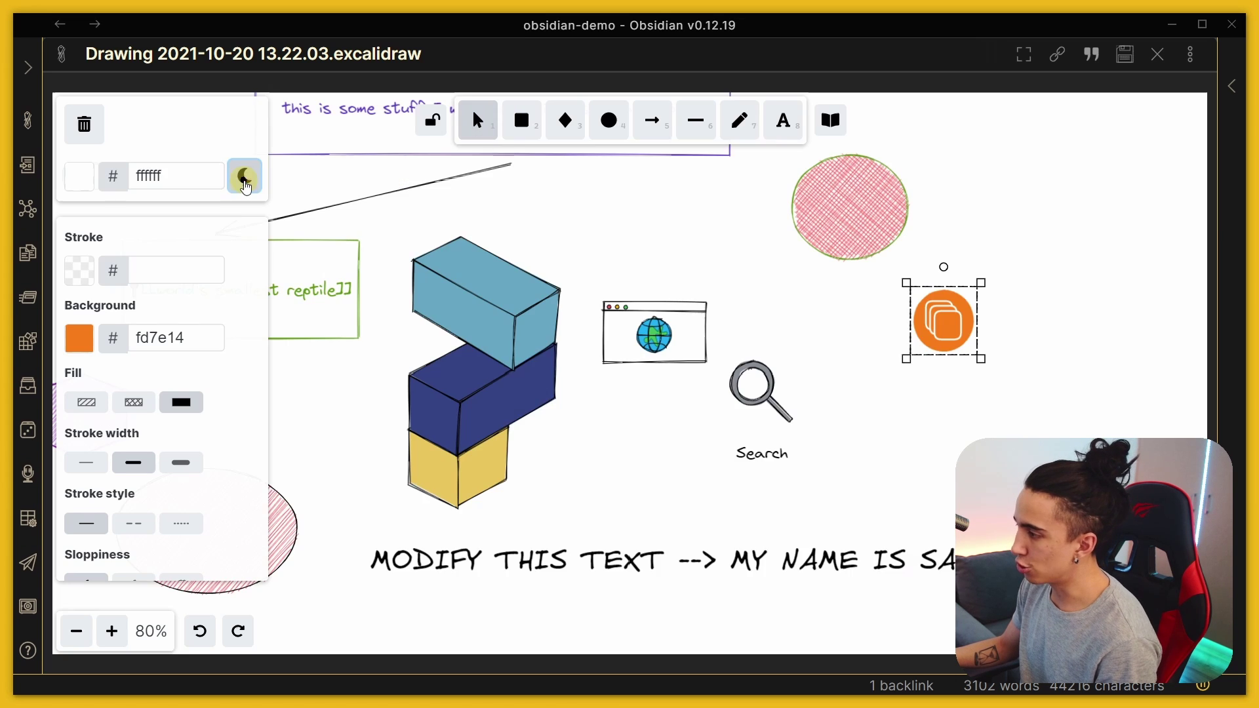
pyautogui.scroll(-7, 537, 354)
pyautogui.scroll(10, 574, 370)
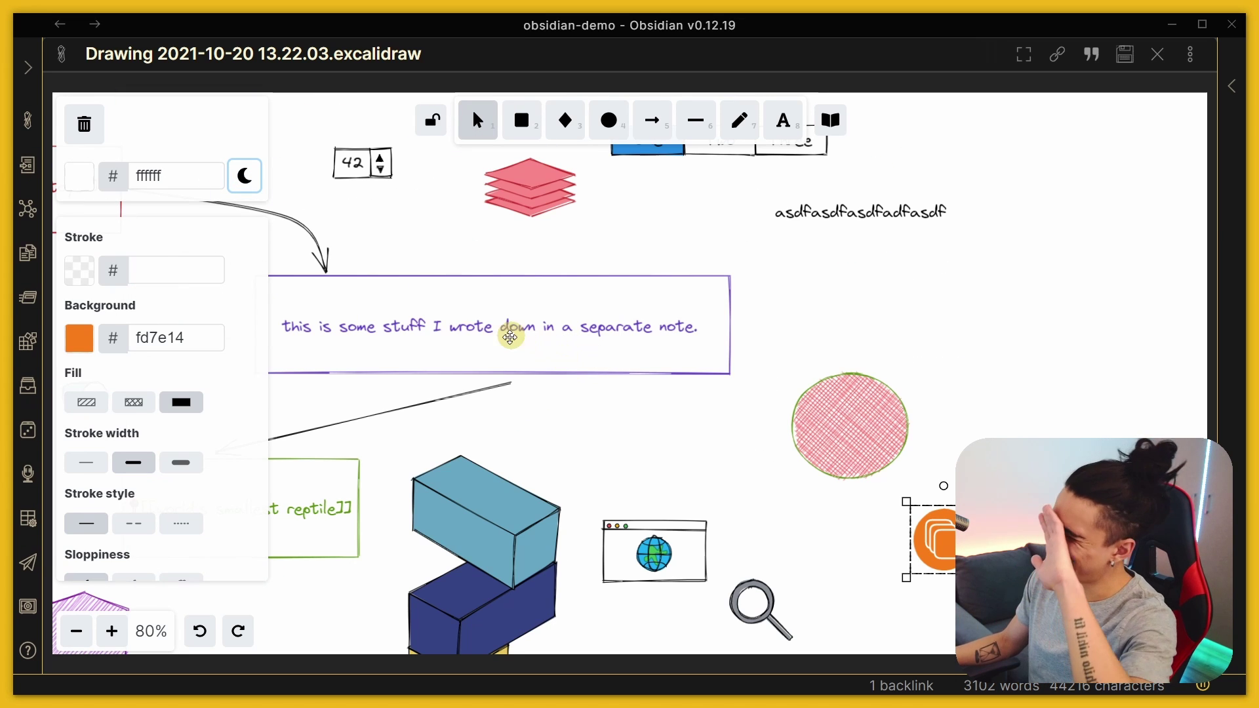
pyautogui.click(245, 176)
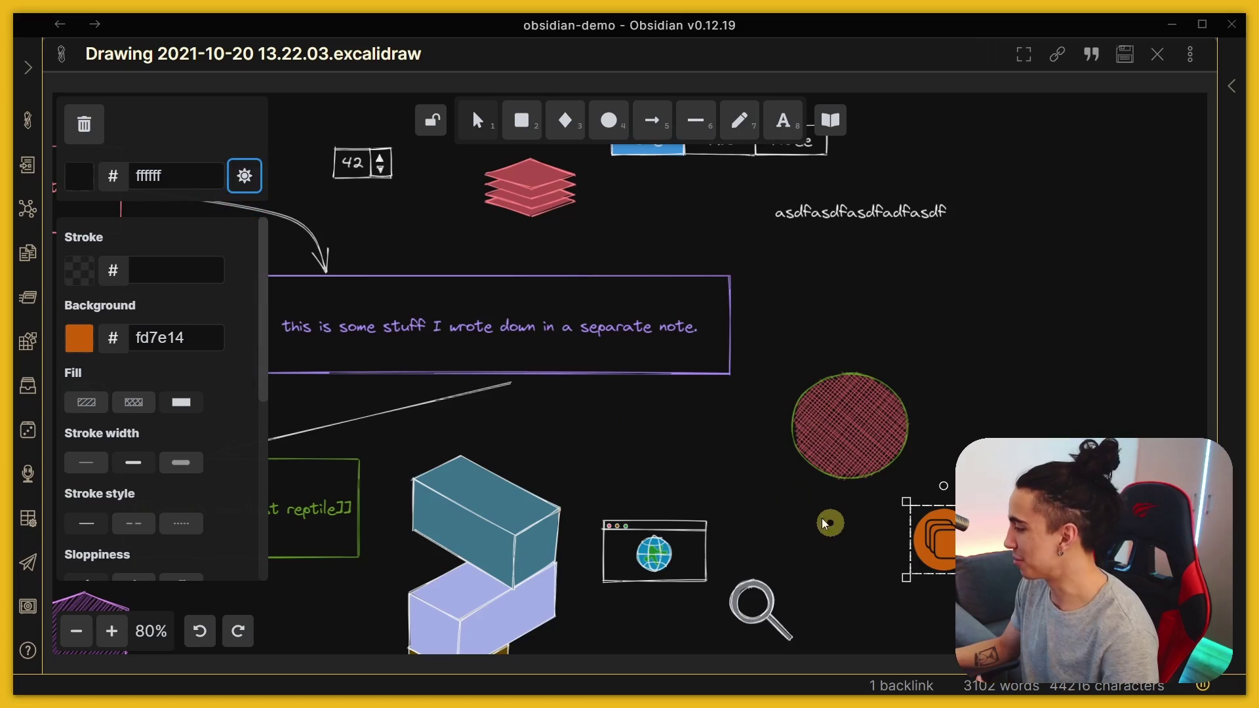